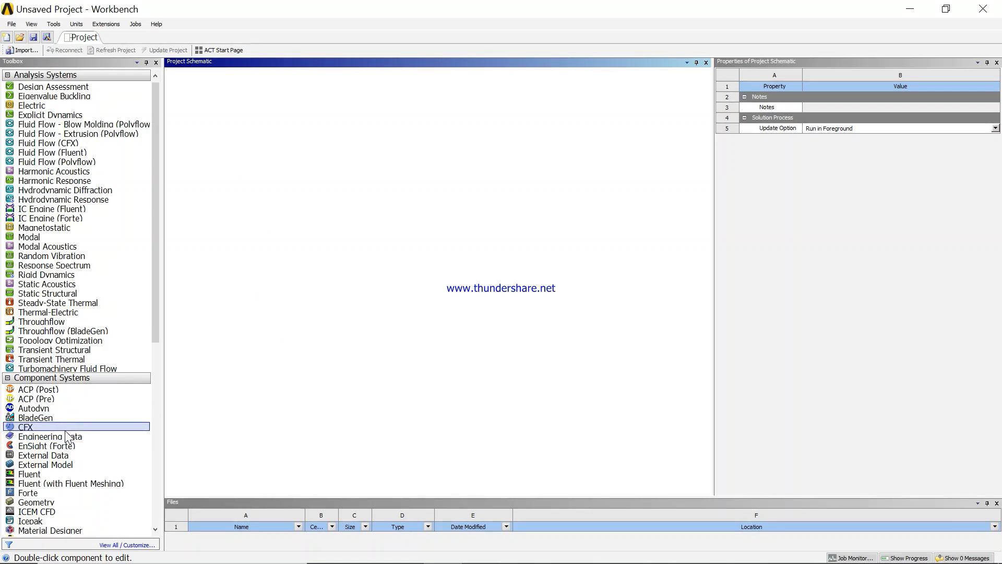
Add a standalone Geometry component system to the project schematic and open it as a new DesignModeler geometry
drag(55, 503, 224, 125)
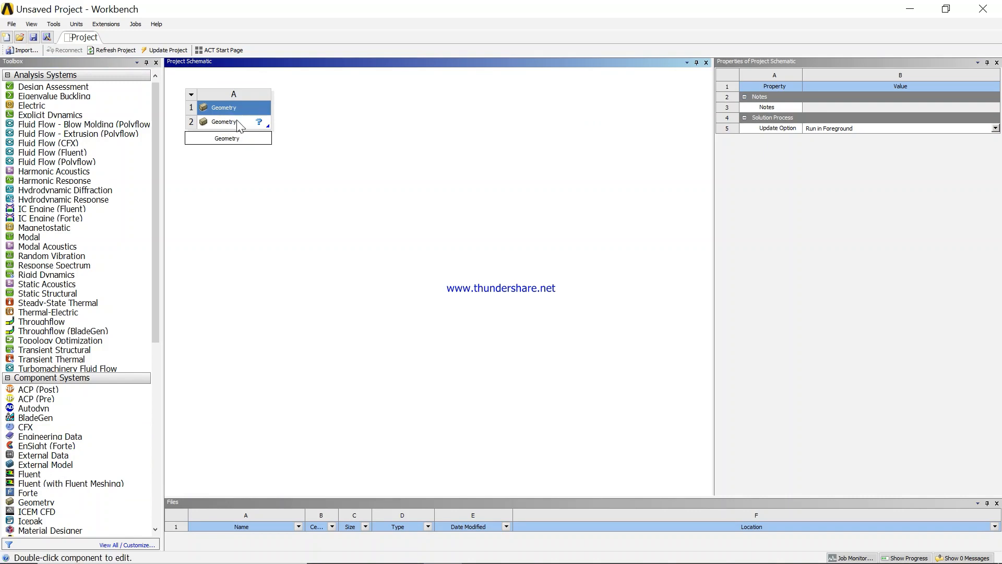
right_click(239, 125)
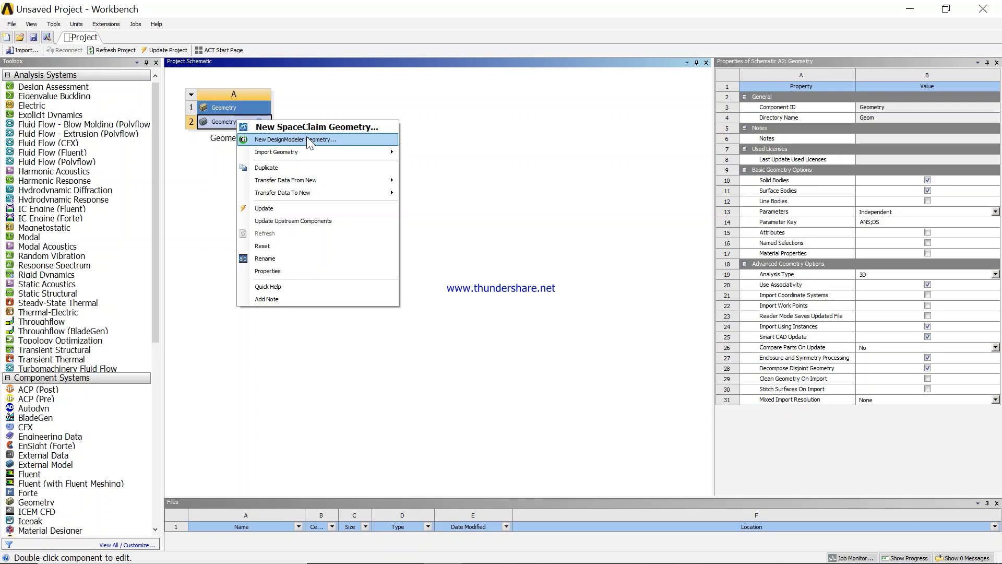
mouse_move(316, 153)
click(319, 142)
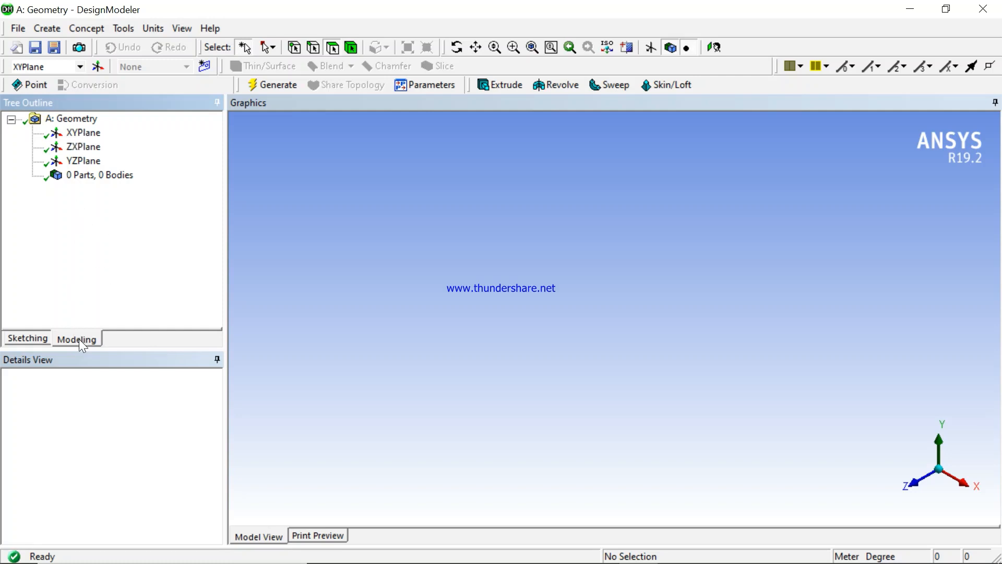
Examine the orientation of the XY, ZX and YZ planes by displaying each one in turn
click(86, 134)
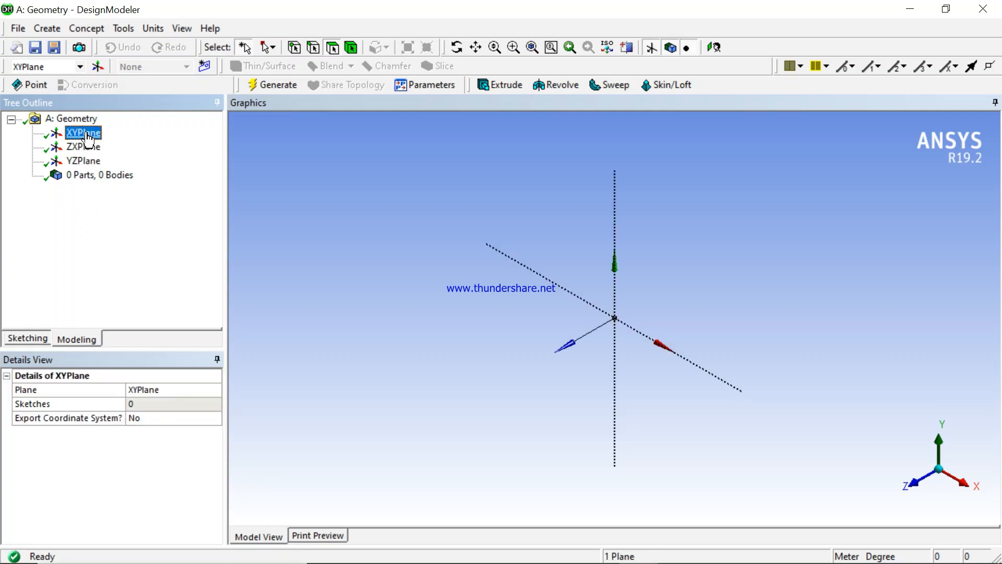
click(83, 148)
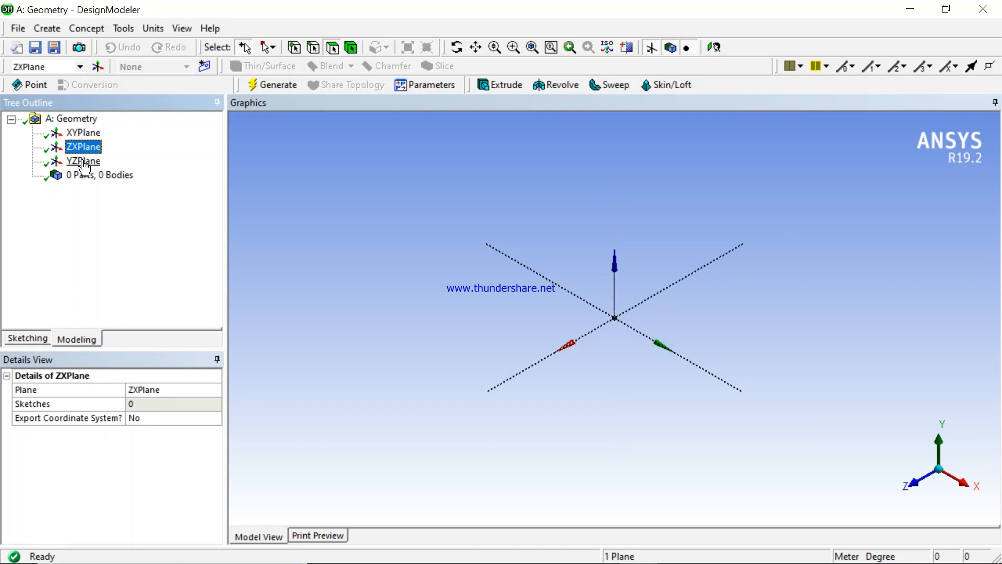
click(85, 163)
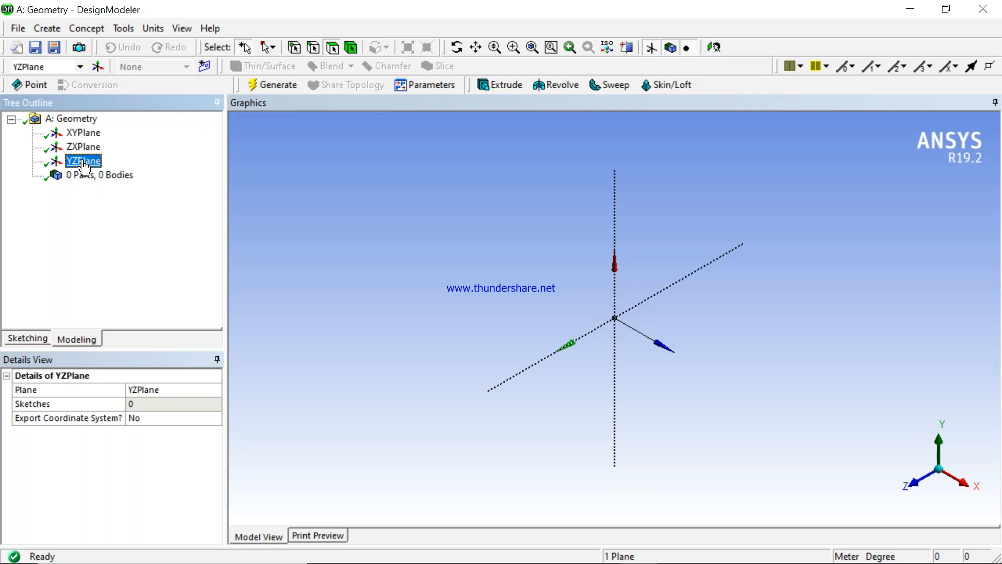
click(82, 148)
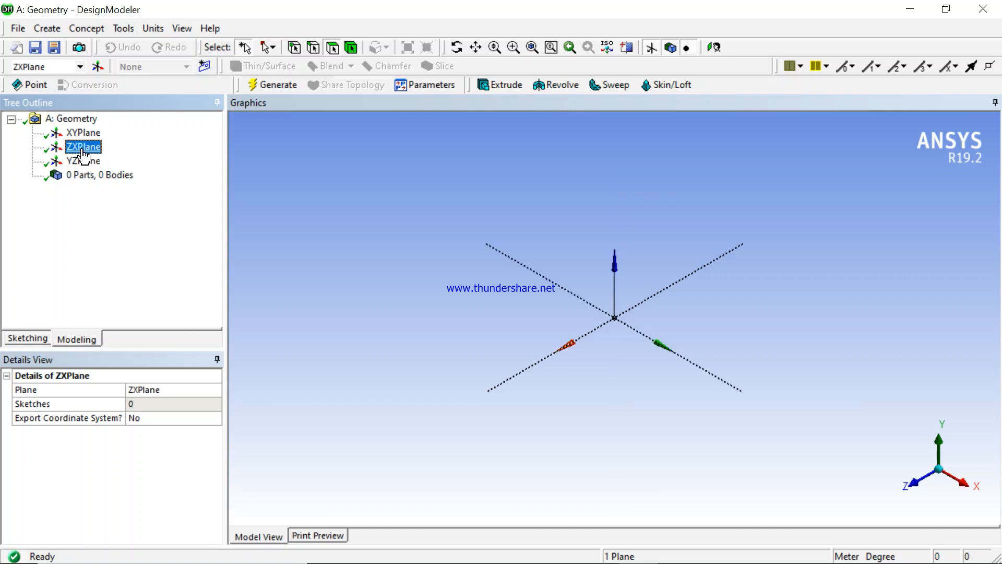
click(82, 135)
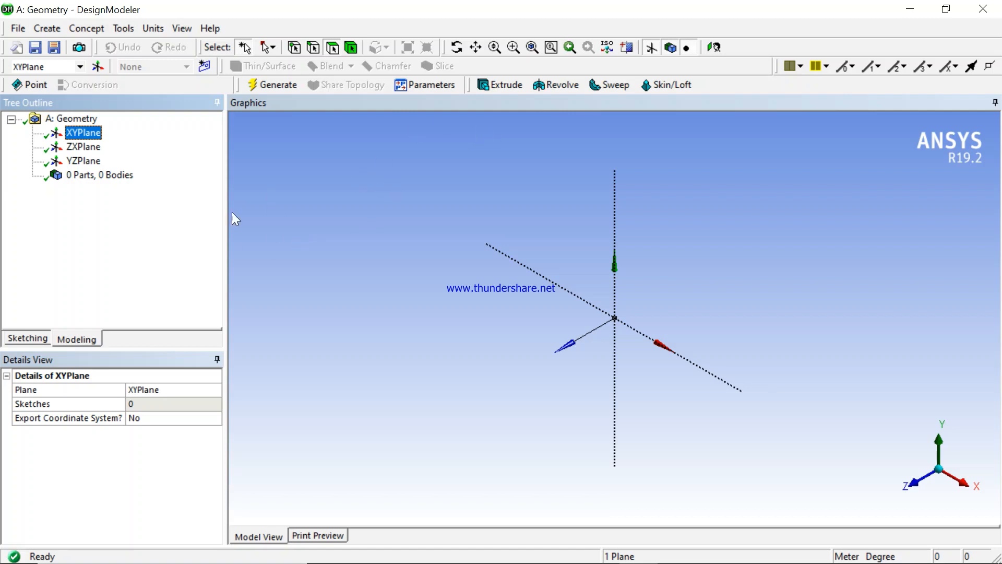
click(80, 148)
click(82, 161)
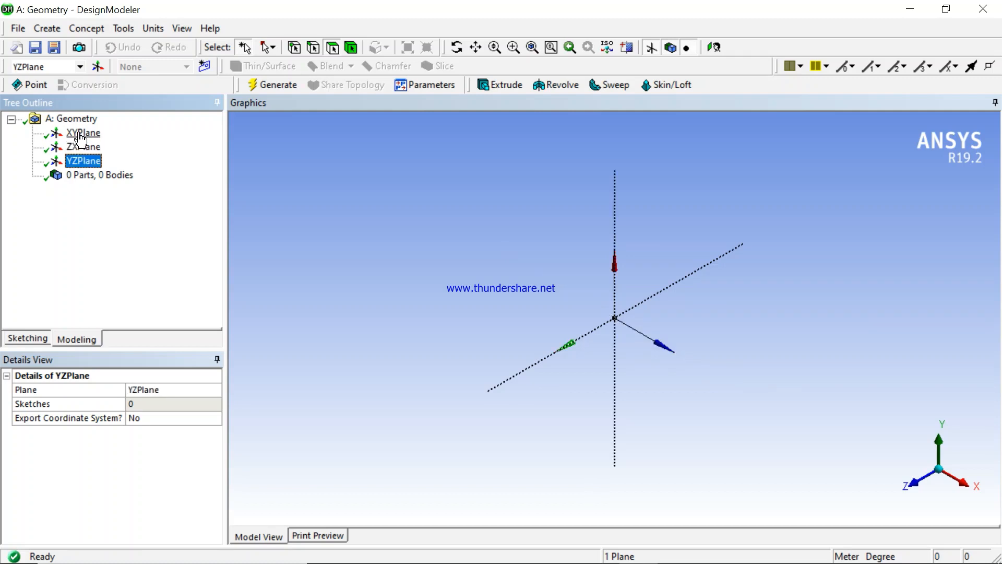
Make XYPlane the active sketching plane, orient the view normal to it, and enter sketching mode
click(80, 137)
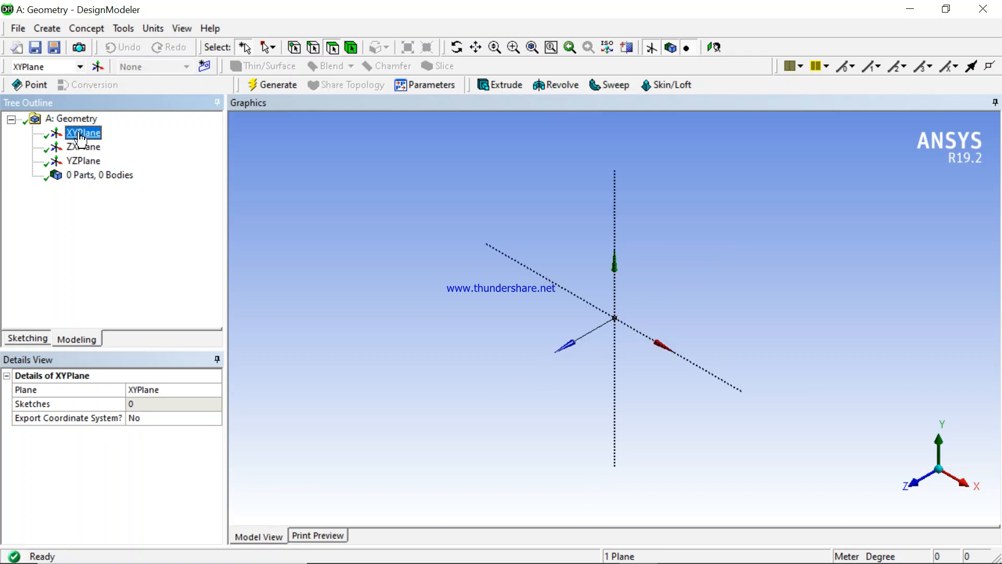
click(28, 338)
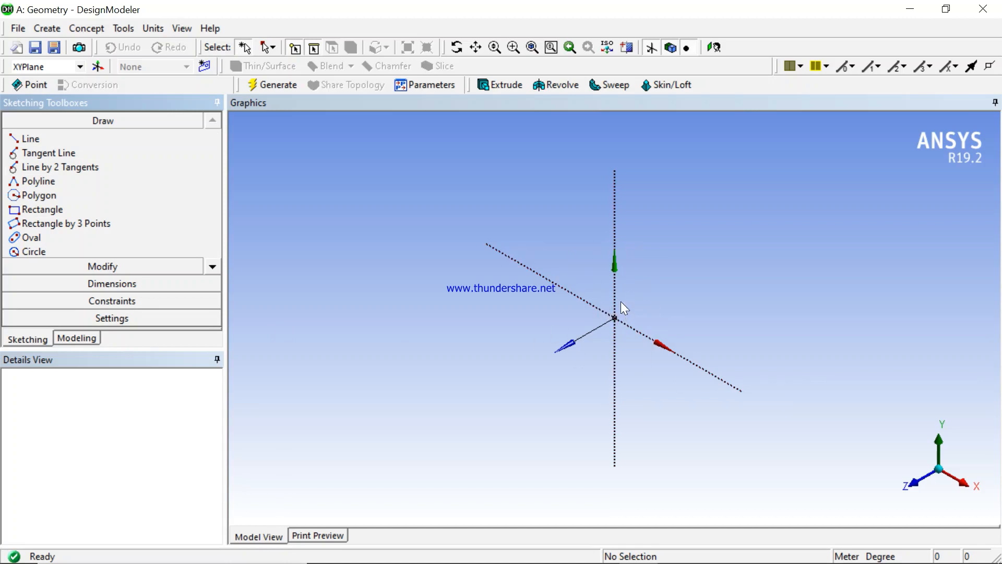
click(716, 51)
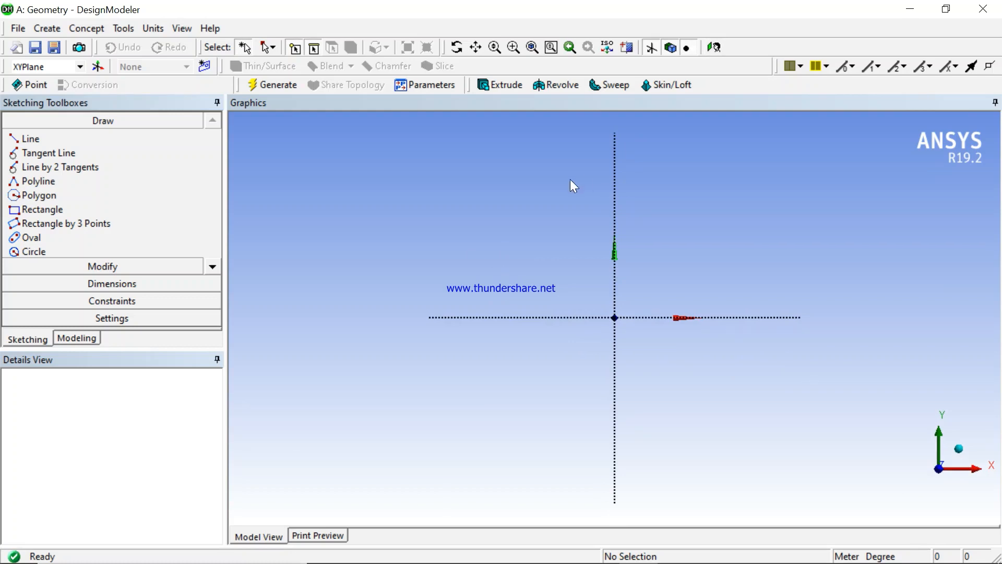
click(77, 340)
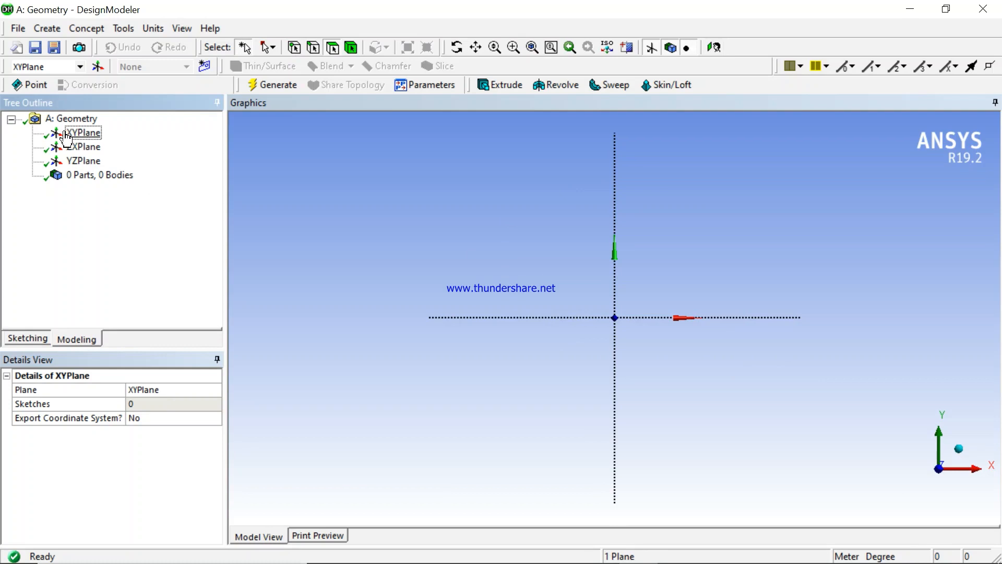
click(33, 338)
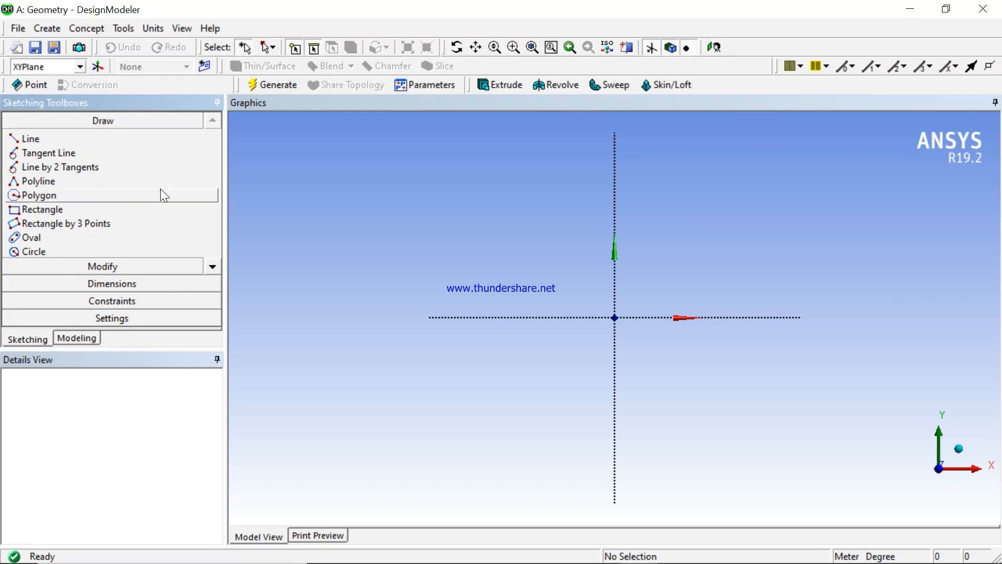
On the negative-X side, sketch a vertical line about 14 m long up from the X axis and a separate horizontal line at about 15 m height
click(48, 138)
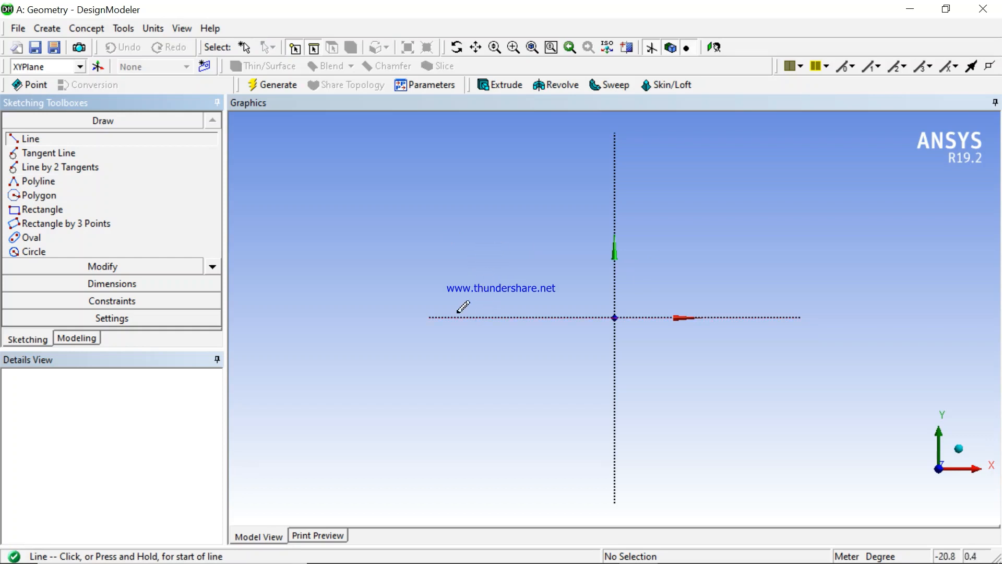
click(529, 316)
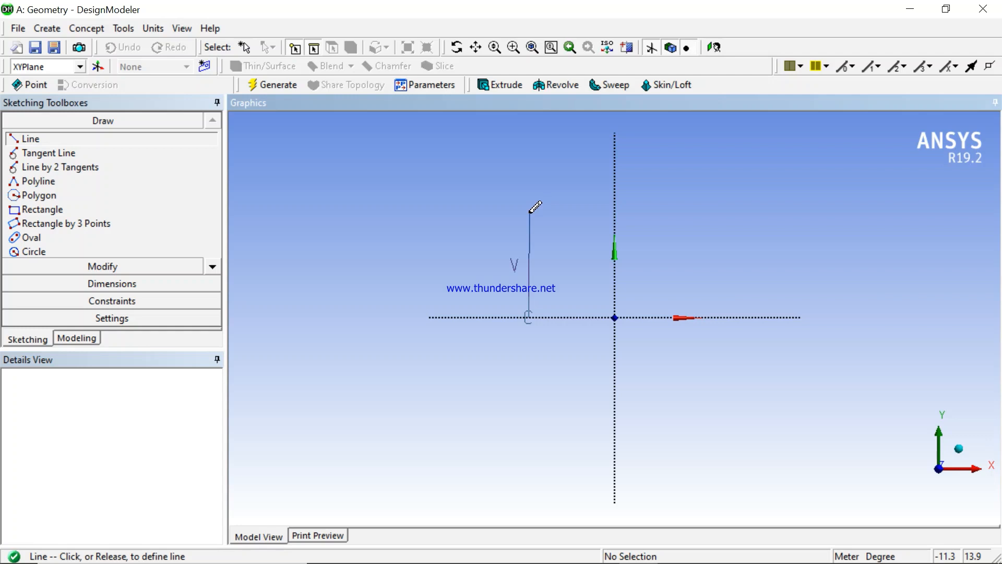
click(529, 212)
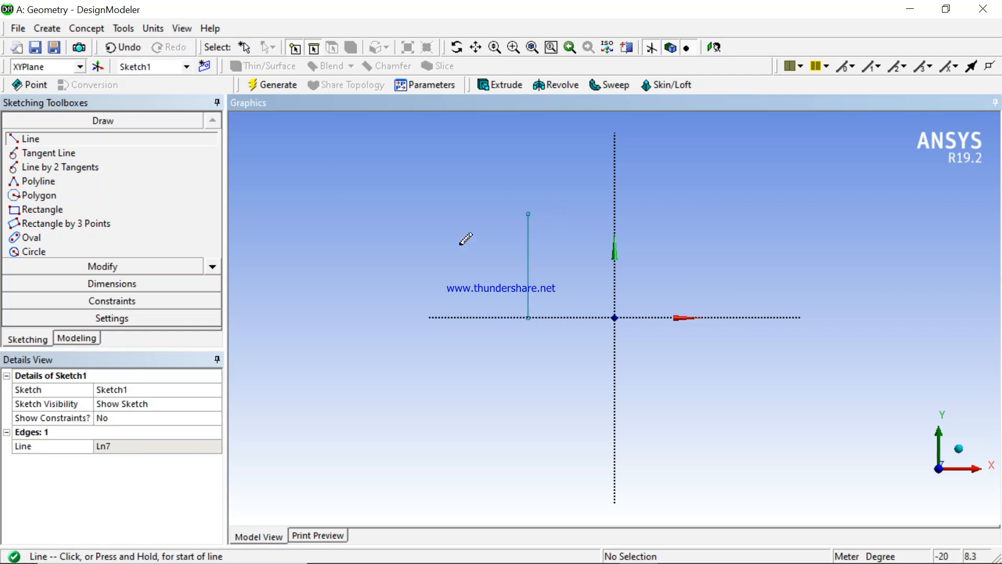
click(388, 197)
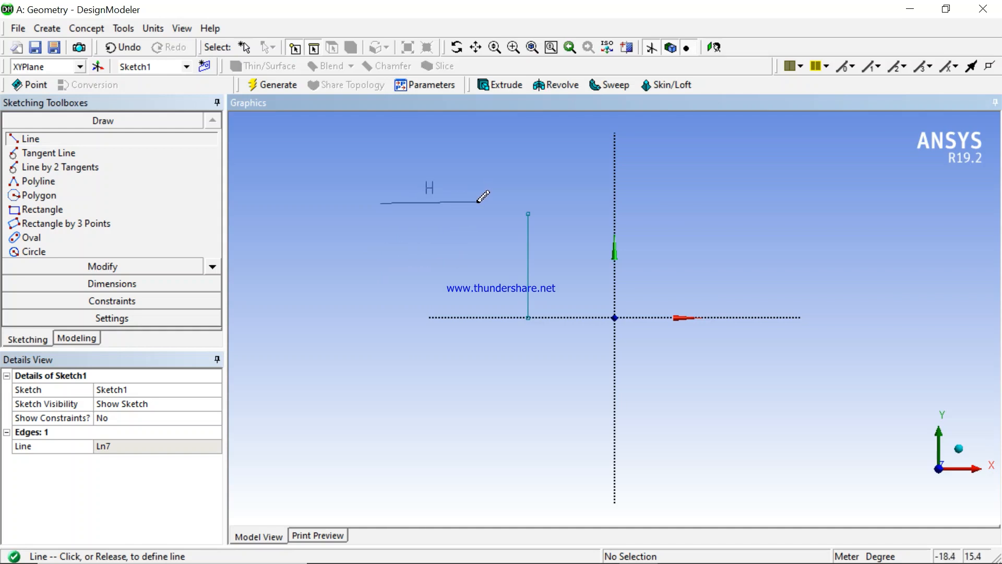
click(478, 203)
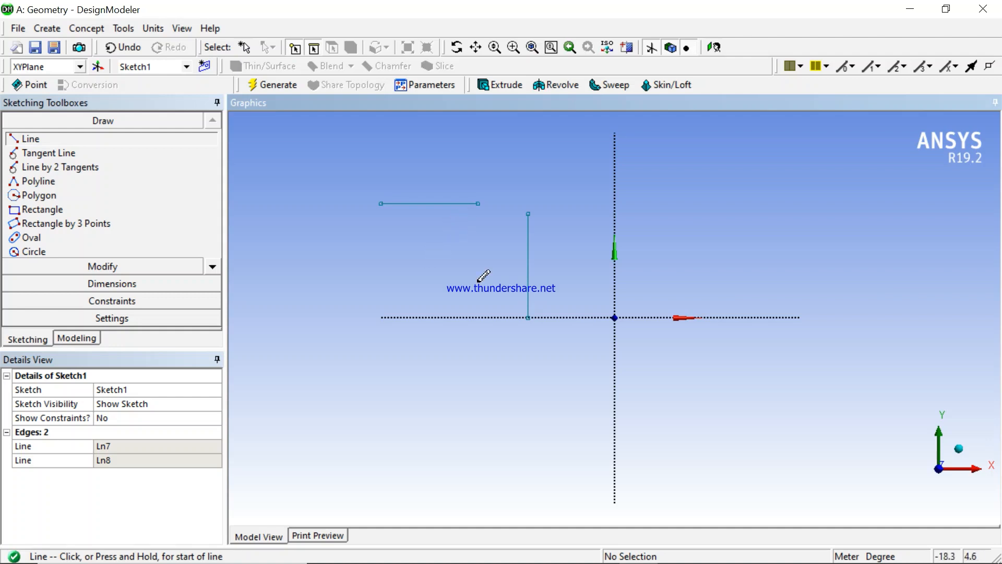
Sketch two separate slanted lines above the negative X axis, both rising toward the Y axis, with the first one crossing the vertical line
click(420, 276)
click(564, 220)
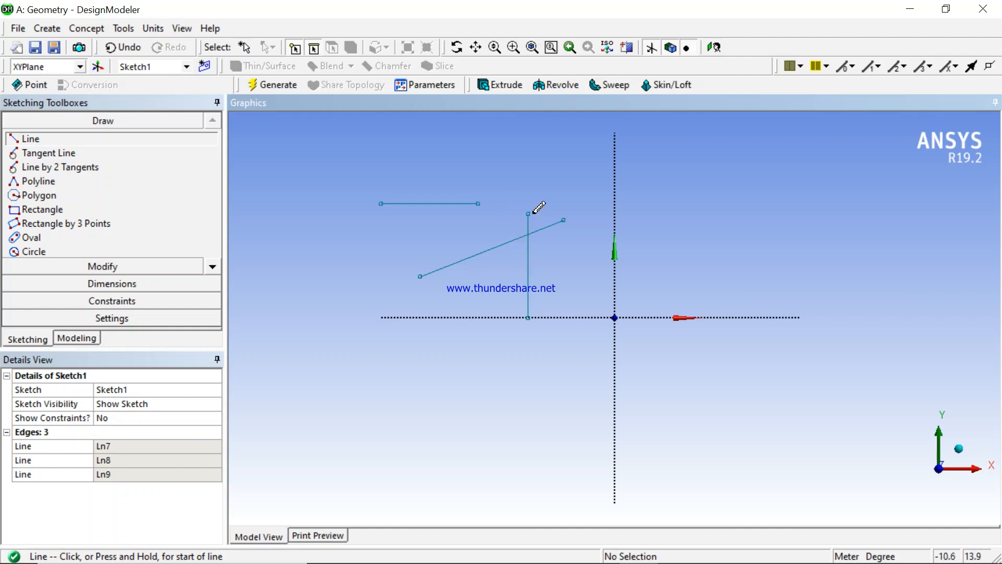
click(356, 259)
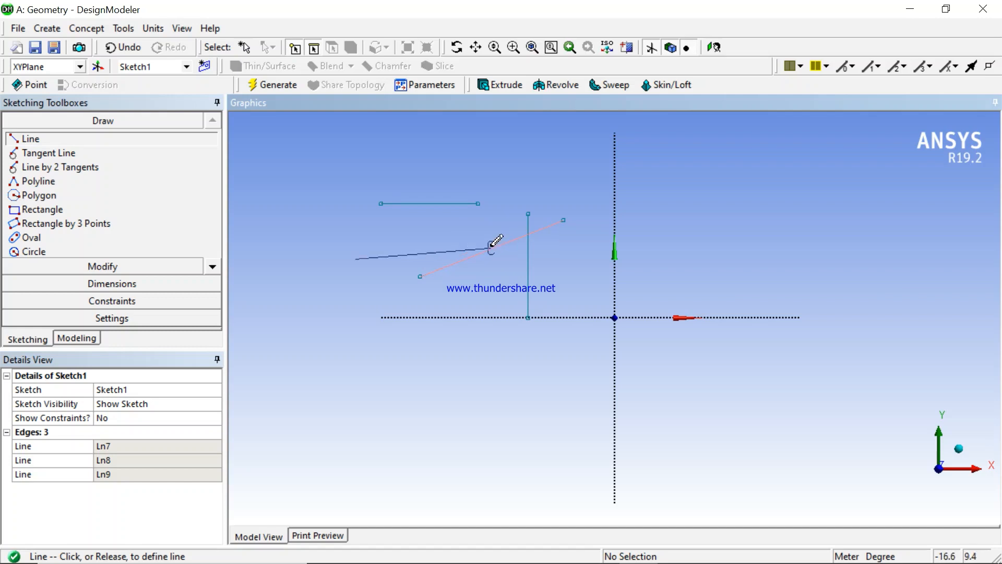
key(Escape)
click(477, 211)
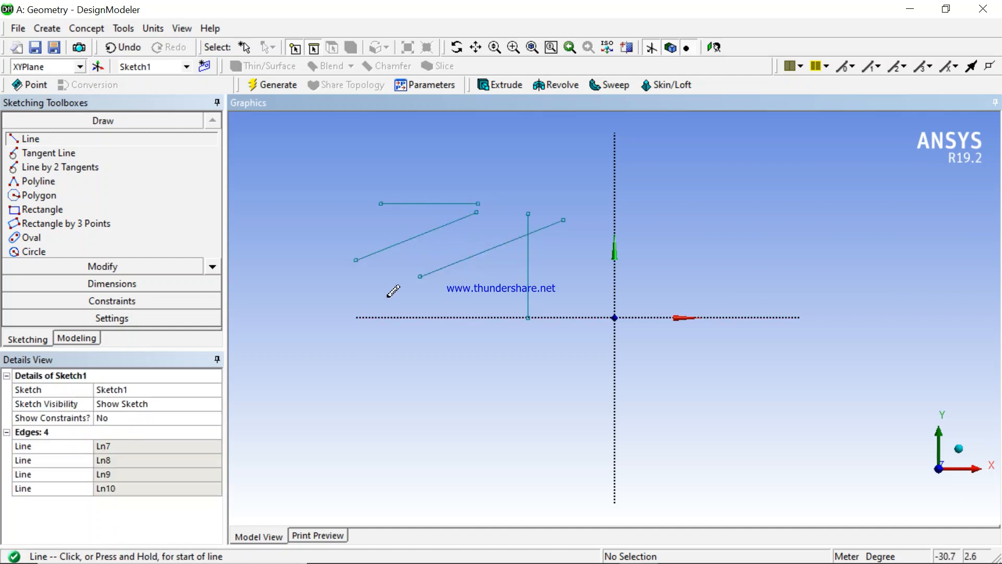
key(Escape)
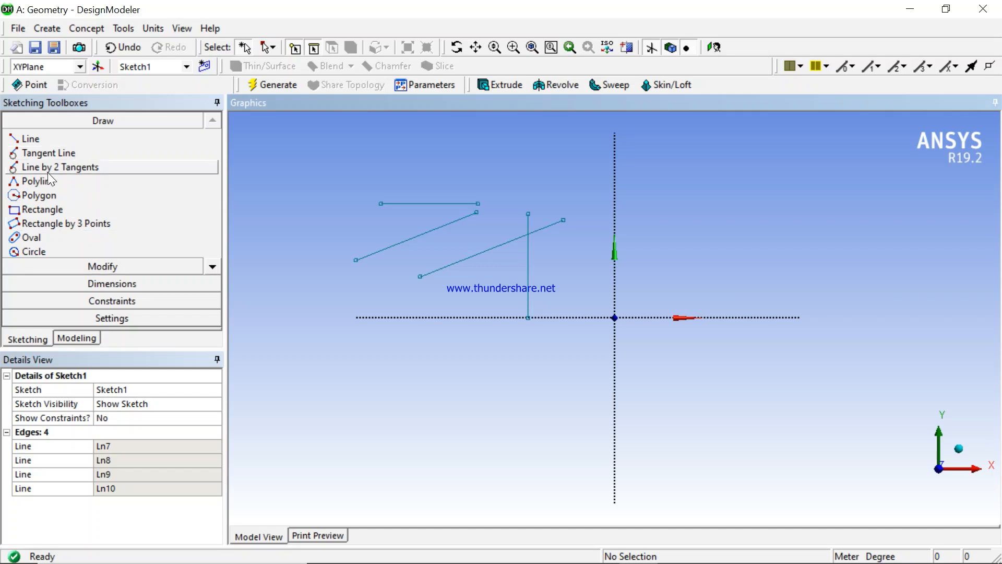
Sketch a circle in the positive X and Y quadrant, clear of both axes
click(45, 248)
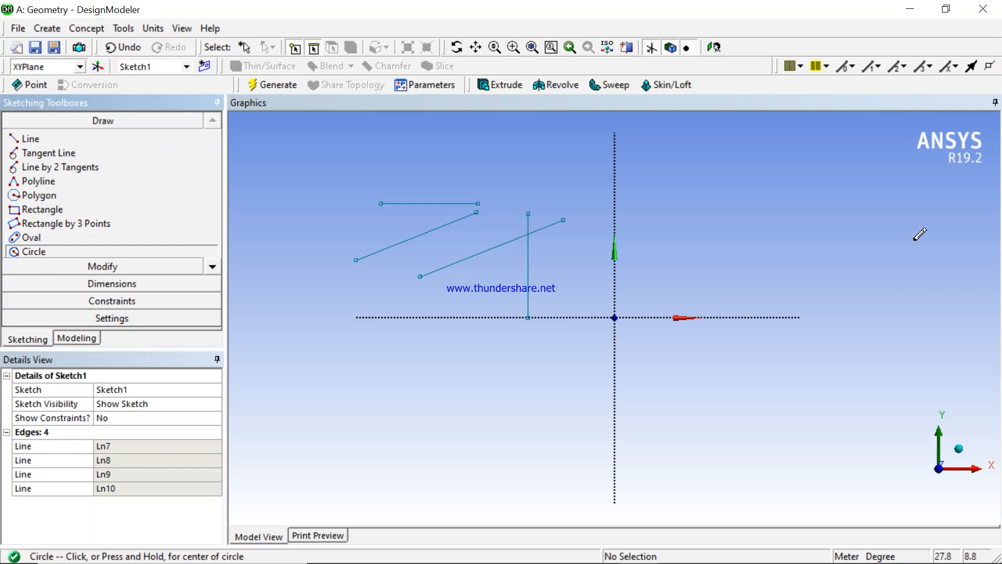
click(739, 239)
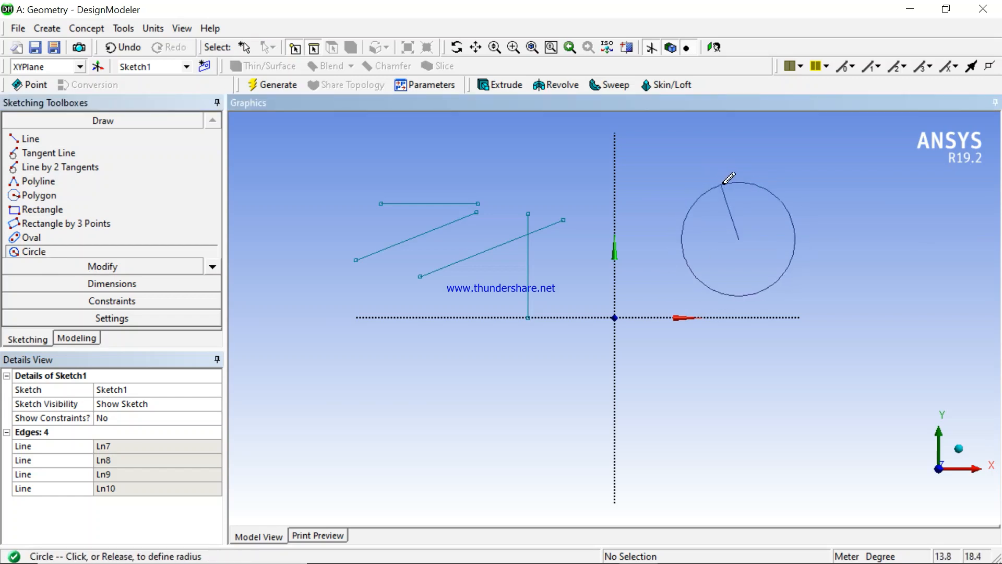
click(727, 182)
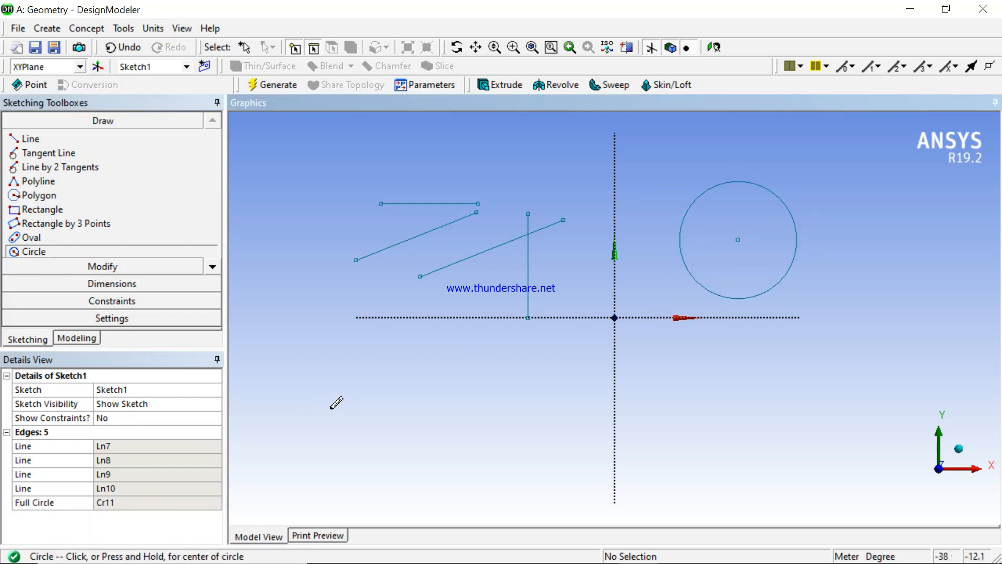
Draw a tangent line from the upper part of the circle across the Y axis to beyond the slanted lines
click(72, 154)
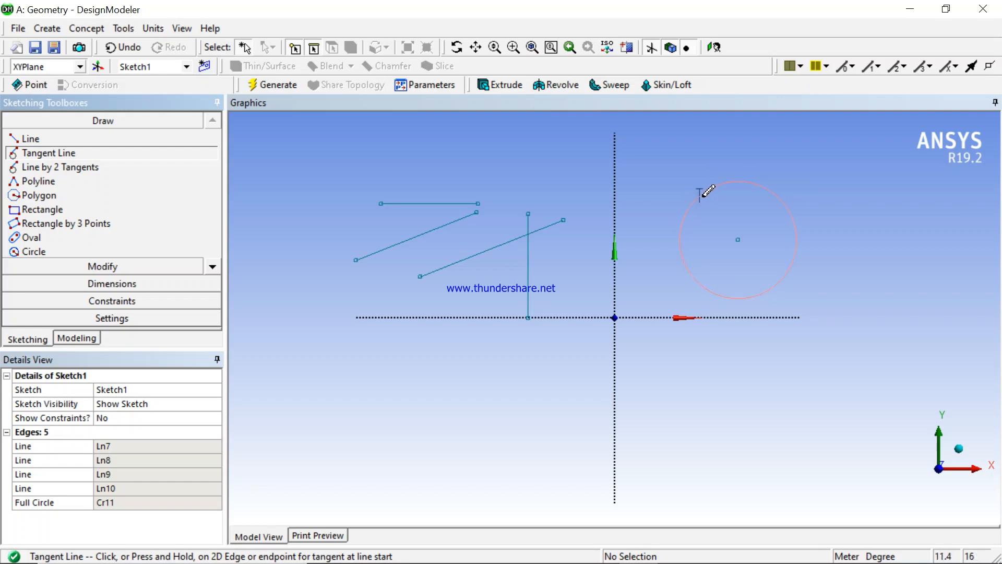
click(728, 182)
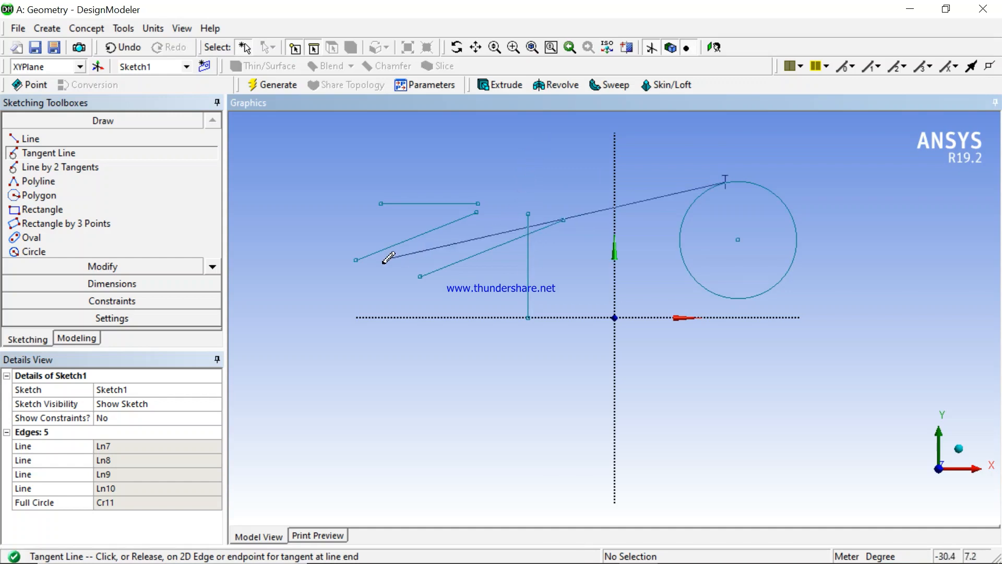
key(Escape)
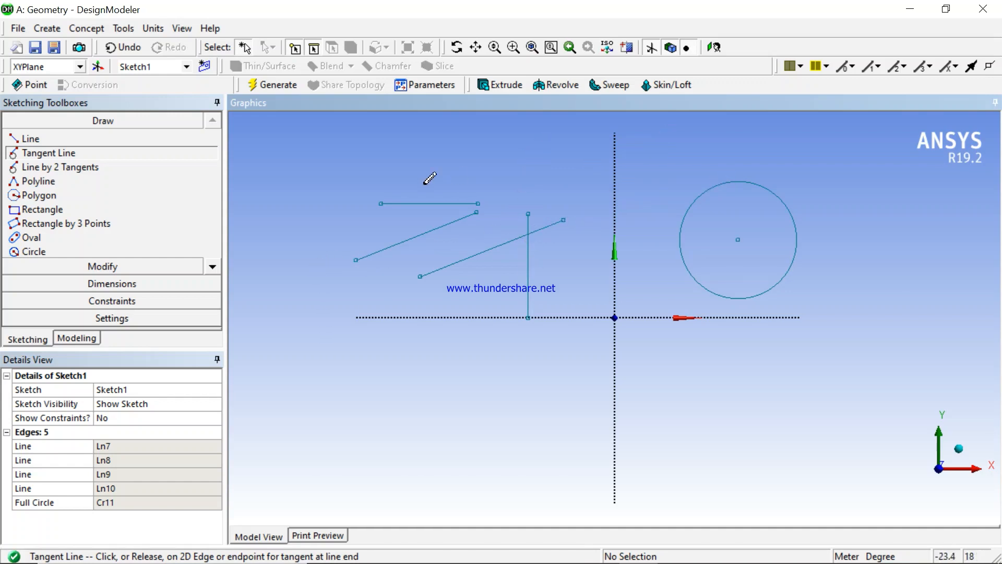
click(305, 224)
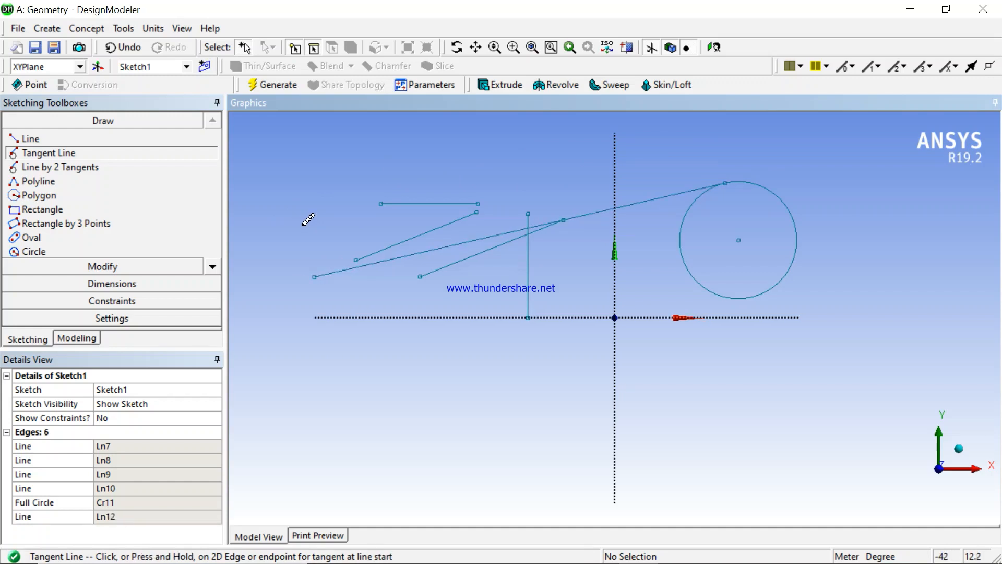
Sketch two separate circles below the X axis, one centred at about (-35, -11) m and one beneath the existing circle
click(53, 168)
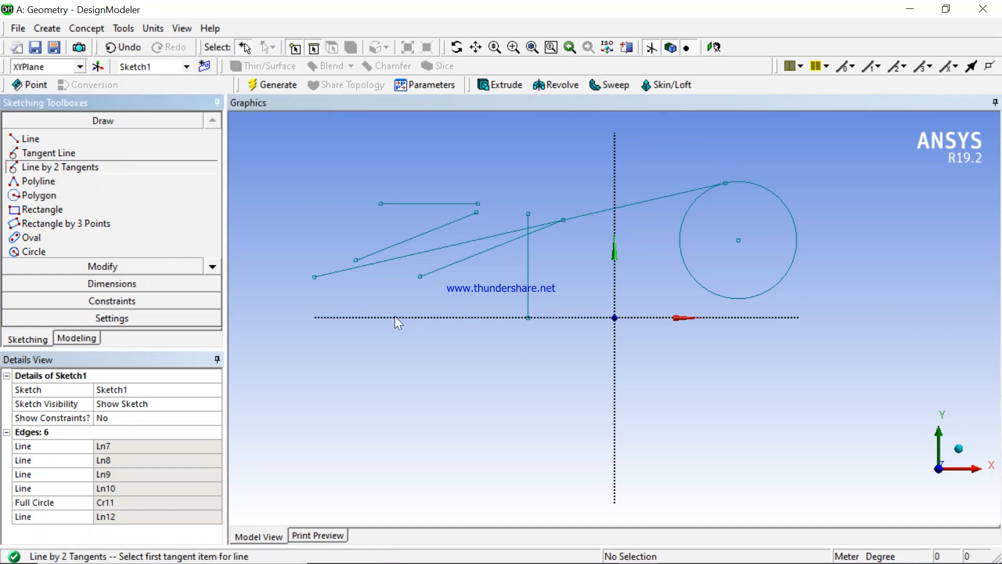
click(43, 251)
click(353, 393)
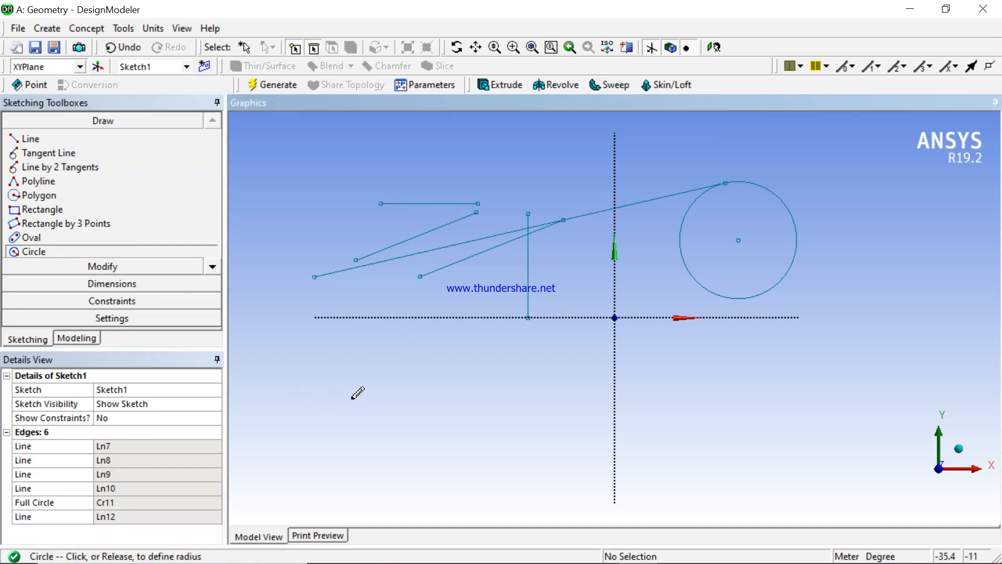
click(352, 360)
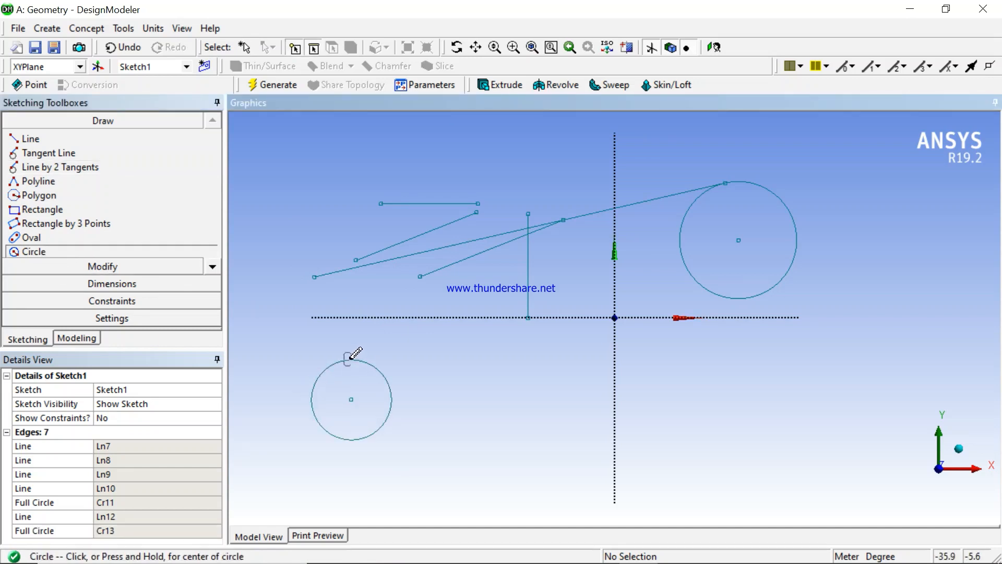
click(740, 414)
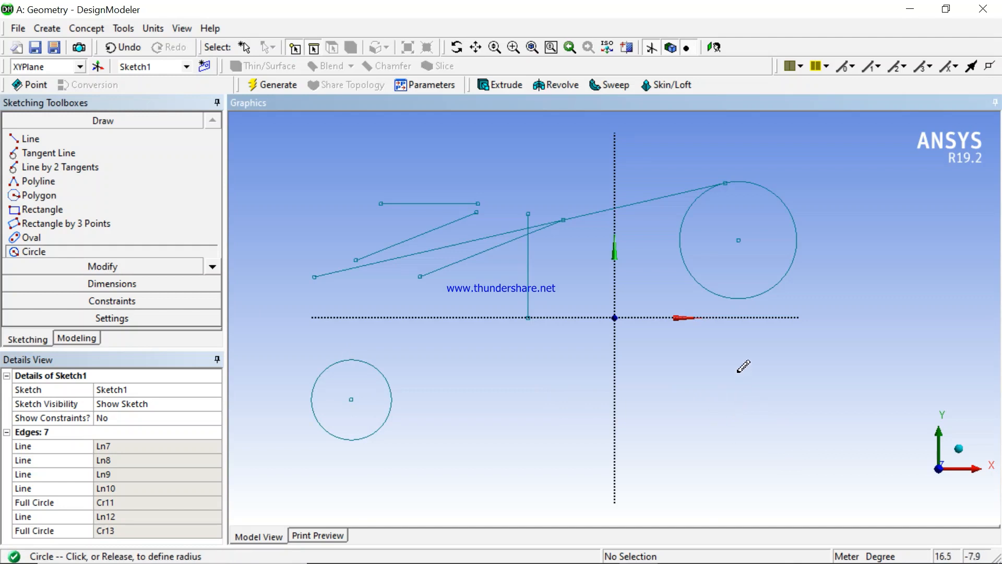
click(739, 365)
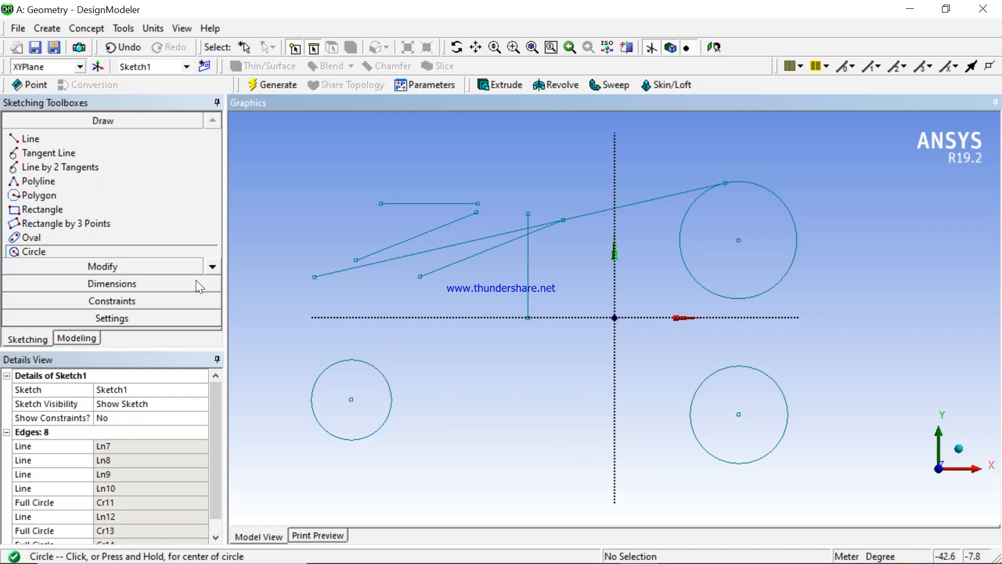
Join the two circles below the X axis with Line by 2 Tangents, one line along their upper sides and one along their lower sides
click(54, 167)
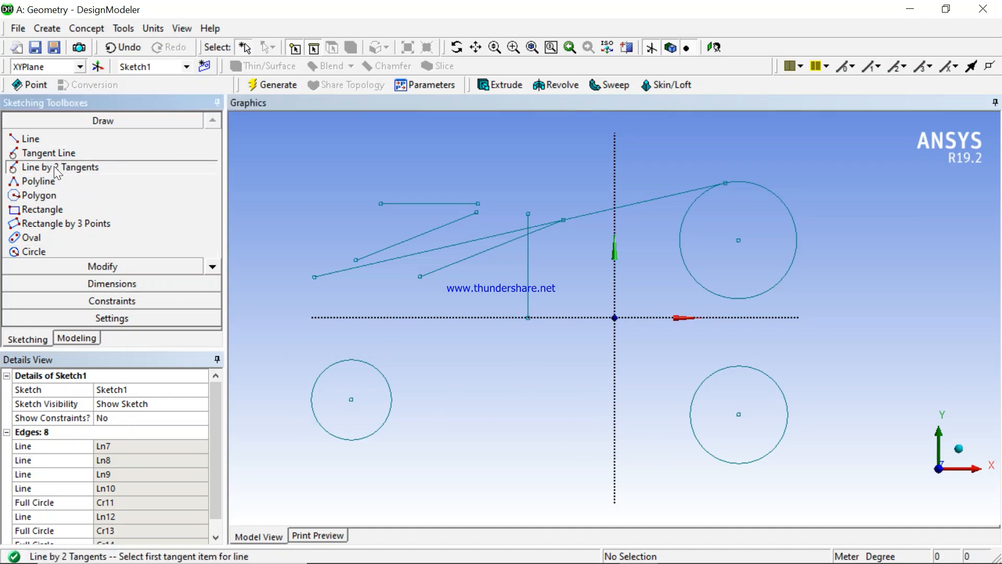
click(357, 361)
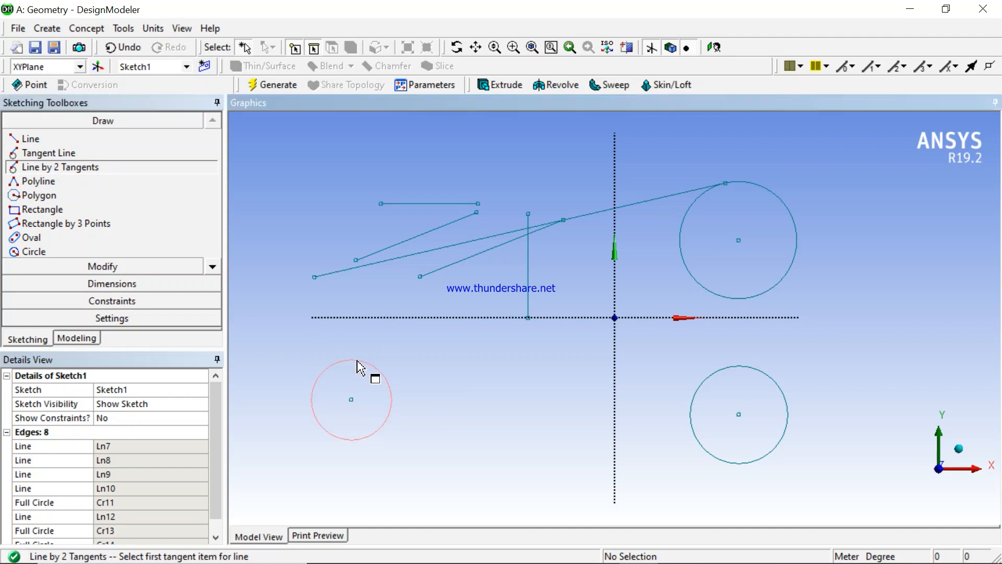
click(733, 368)
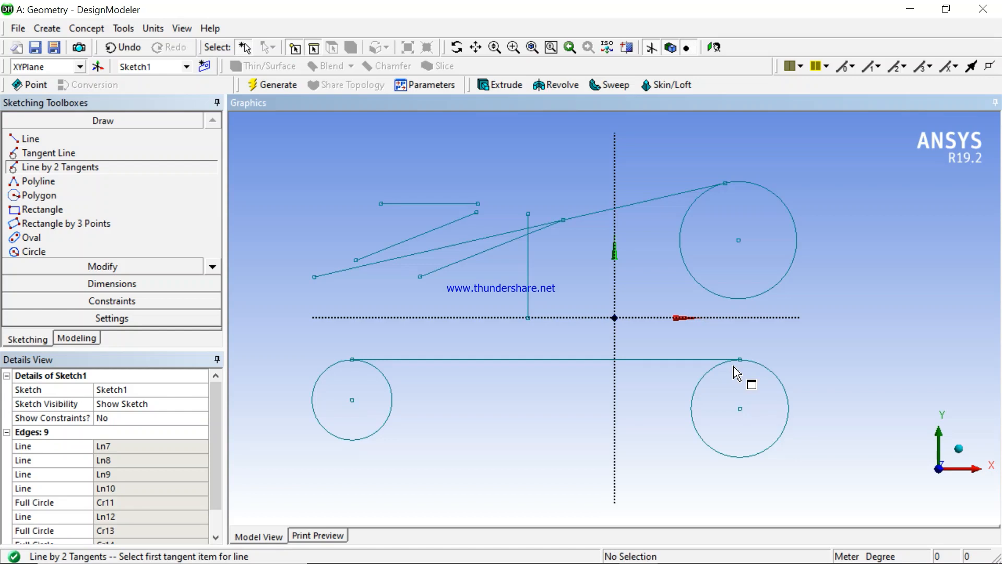
click(359, 442)
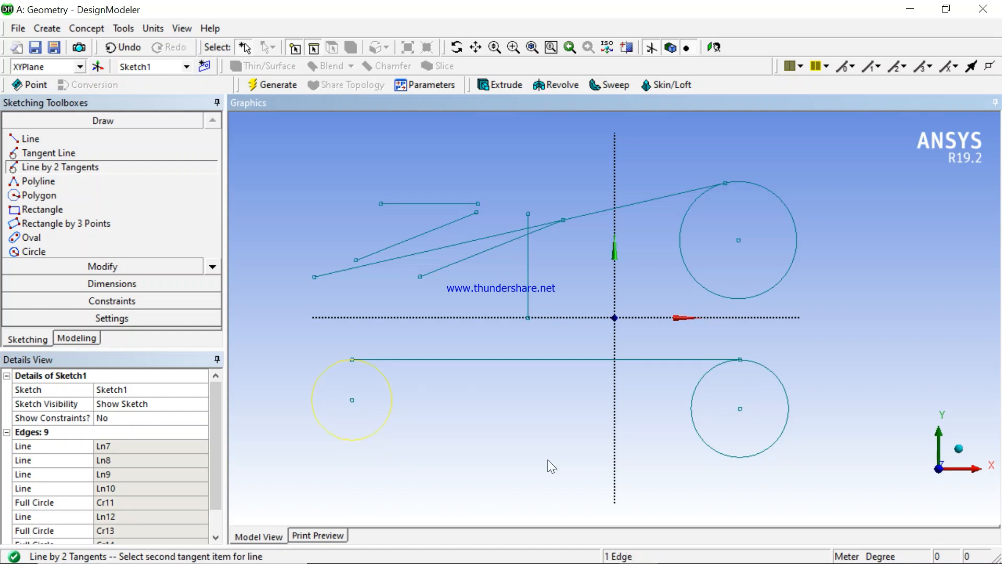
click(746, 456)
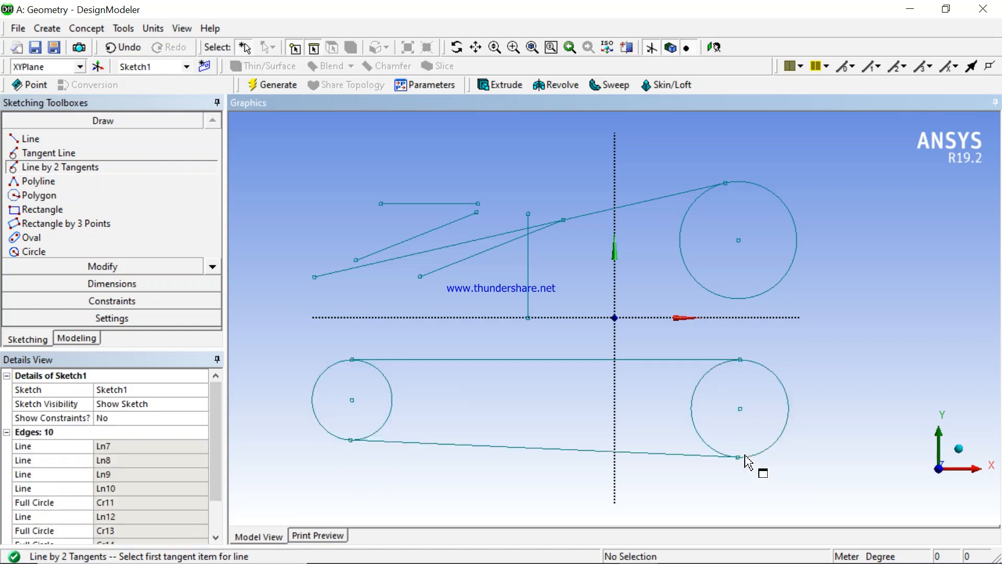
Connect the two circles on the positive X side with two tangent lines crossing the X axis, one on each side
click(789, 416)
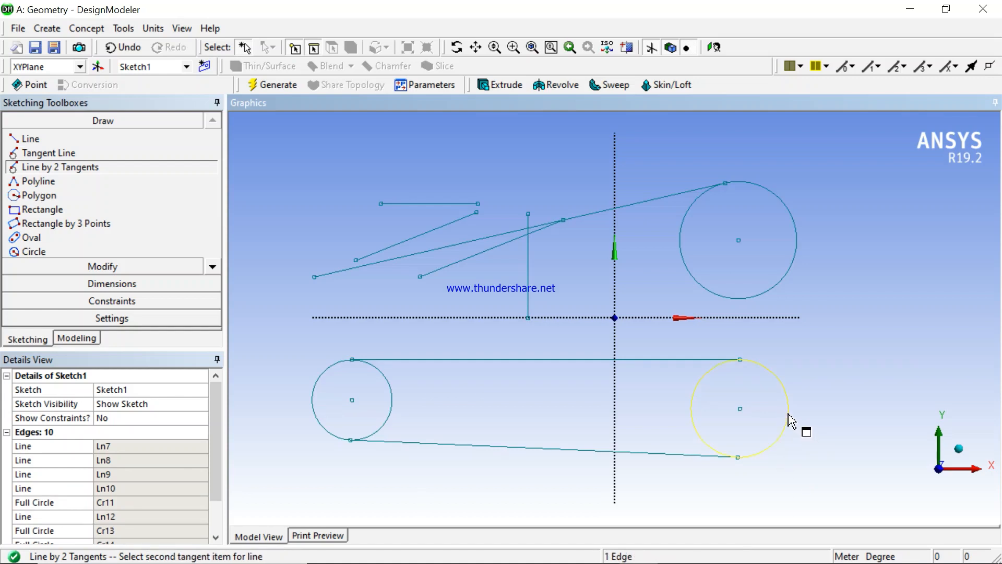
click(790, 280)
click(680, 255)
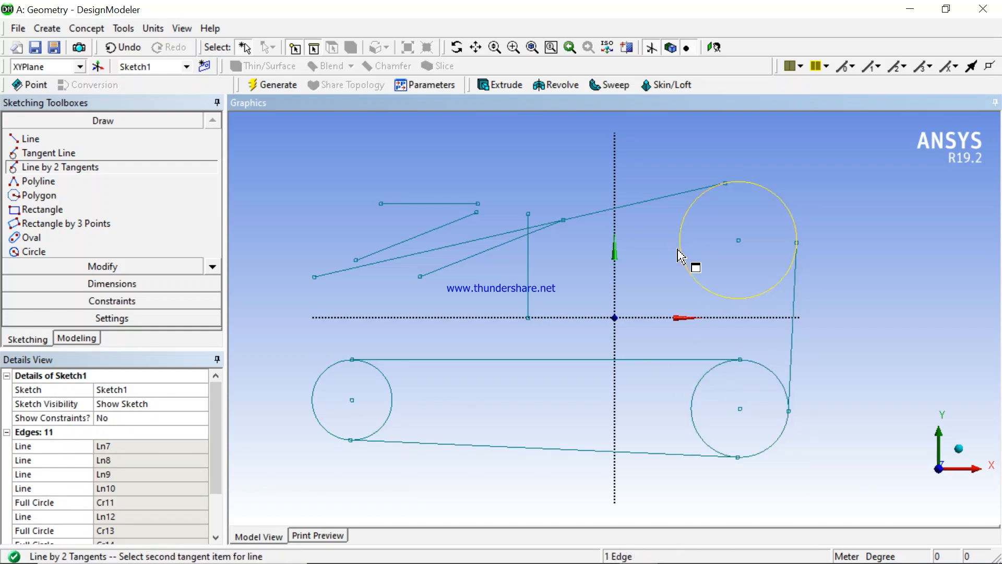
click(694, 387)
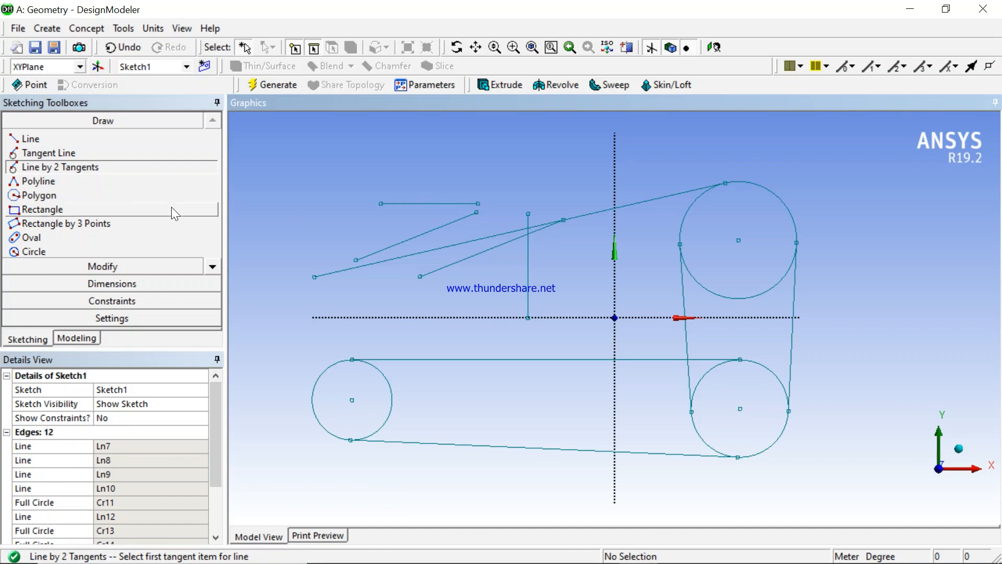
Sketch a two-corner rectangle from the origin around the circle above the X axis, and a smaller one straddling its outer vertical edge
click(59, 181)
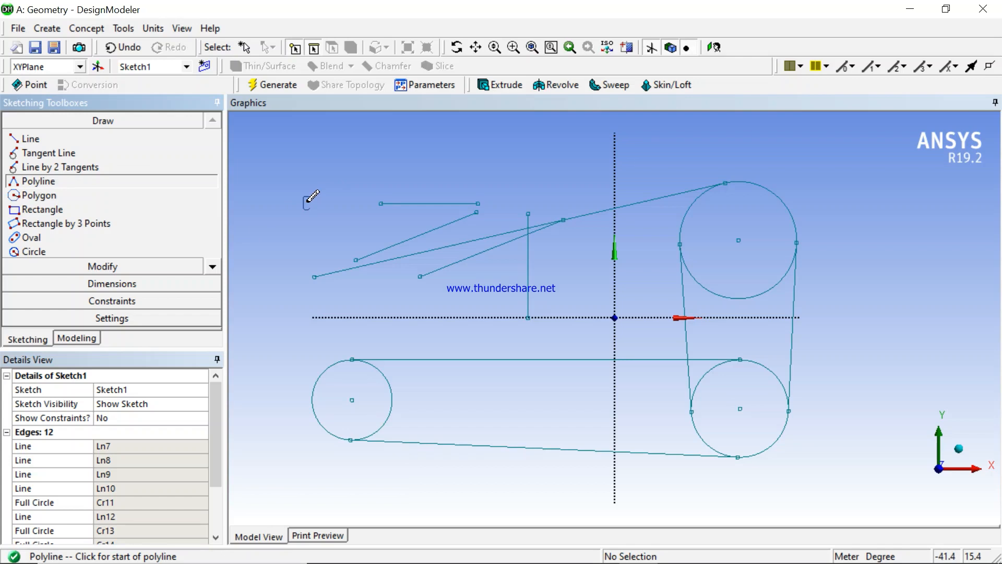
click(62, 213)
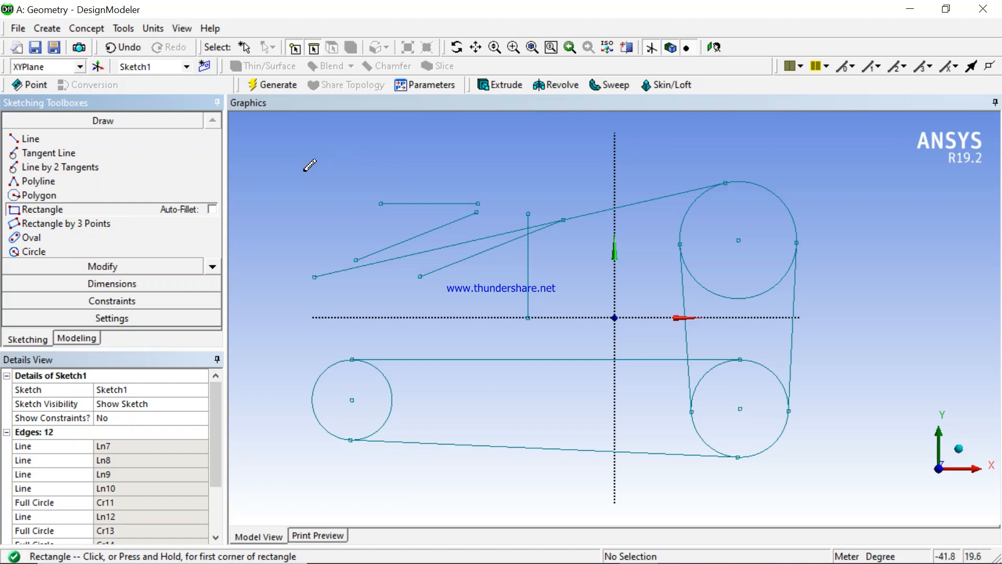
click(615, 317)
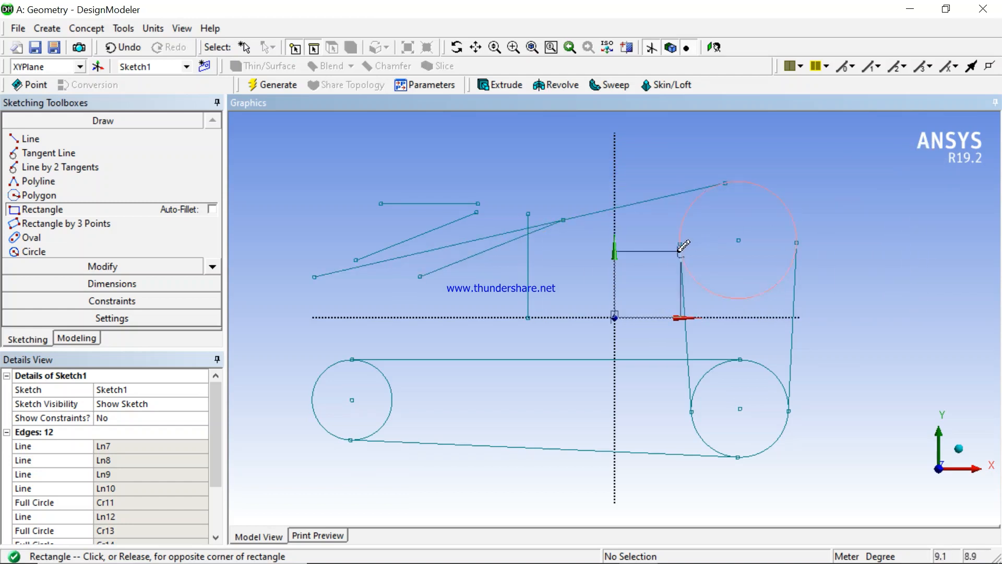
right_click(881, 164)
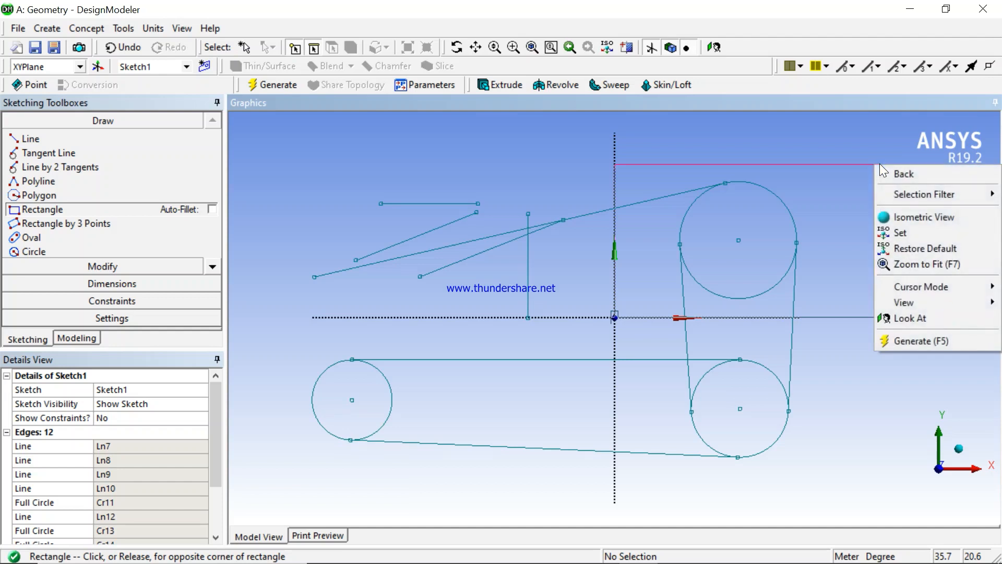
click(882, 172)
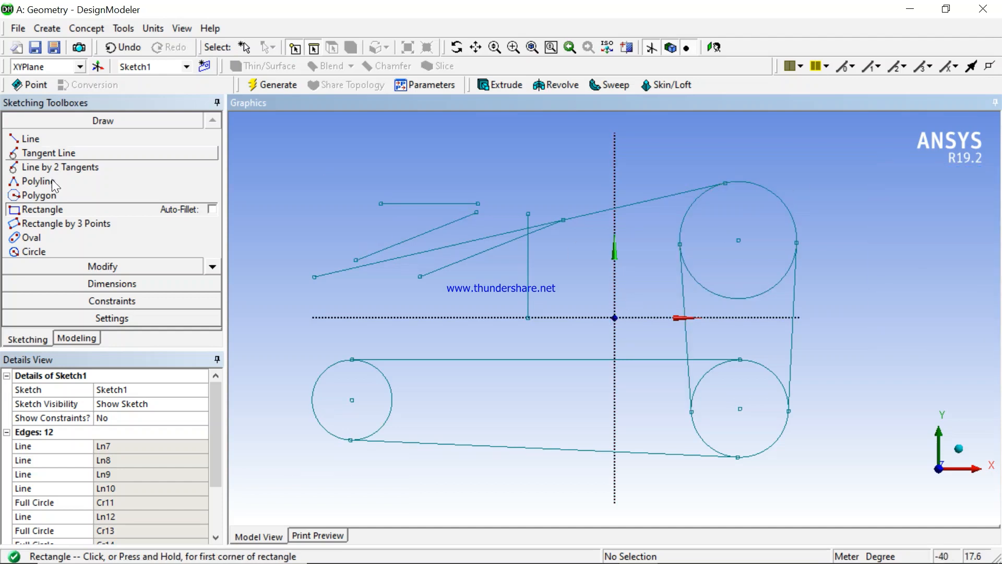
click(614, 317)
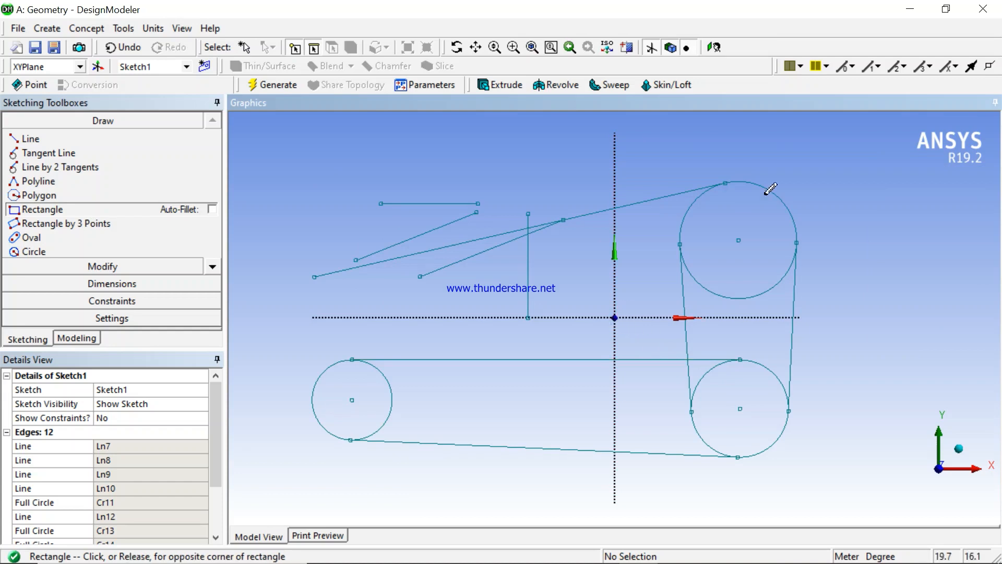
click(892, 172)
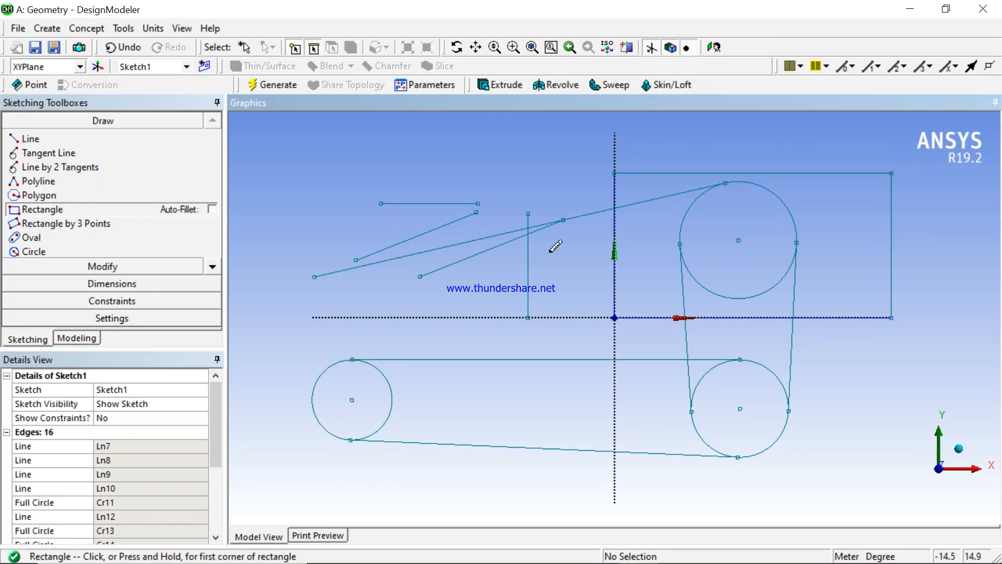
click(854, 229)
click(963, 311)
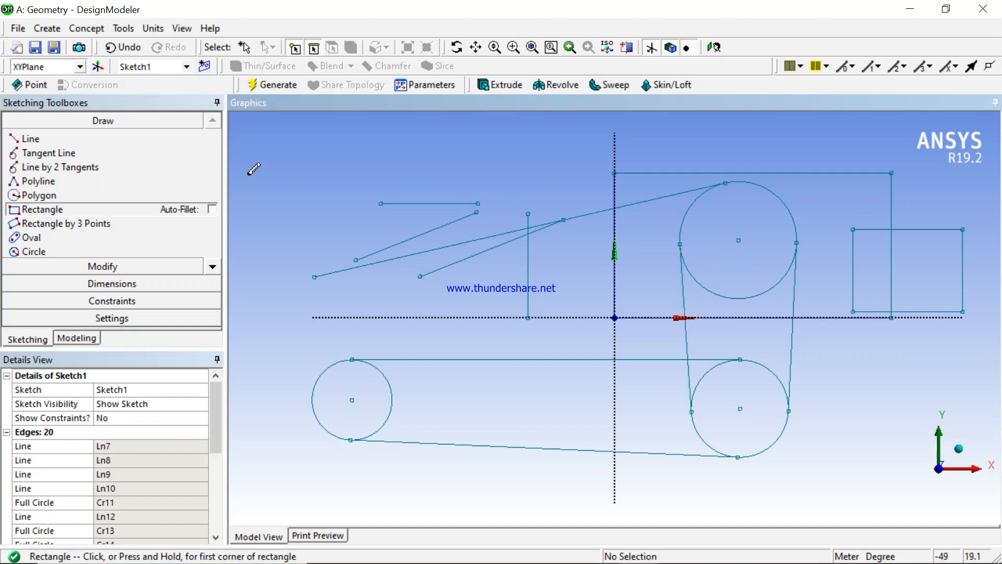
Sketch a Rectangle by 3 Points from the origin, about 26 m up the Y axis and about 41.7 m wide along positive X
click(78, 224)
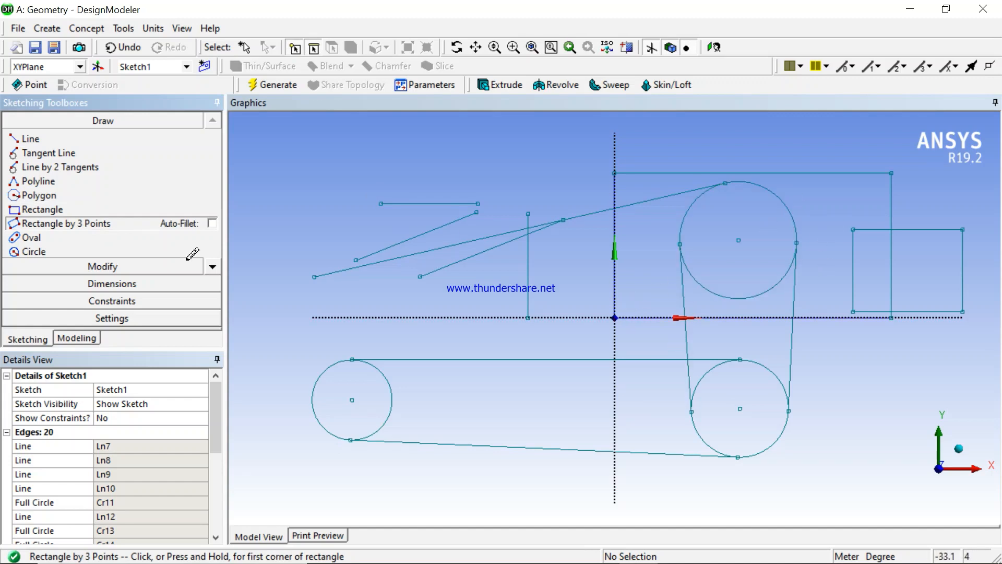
click(614, 317)
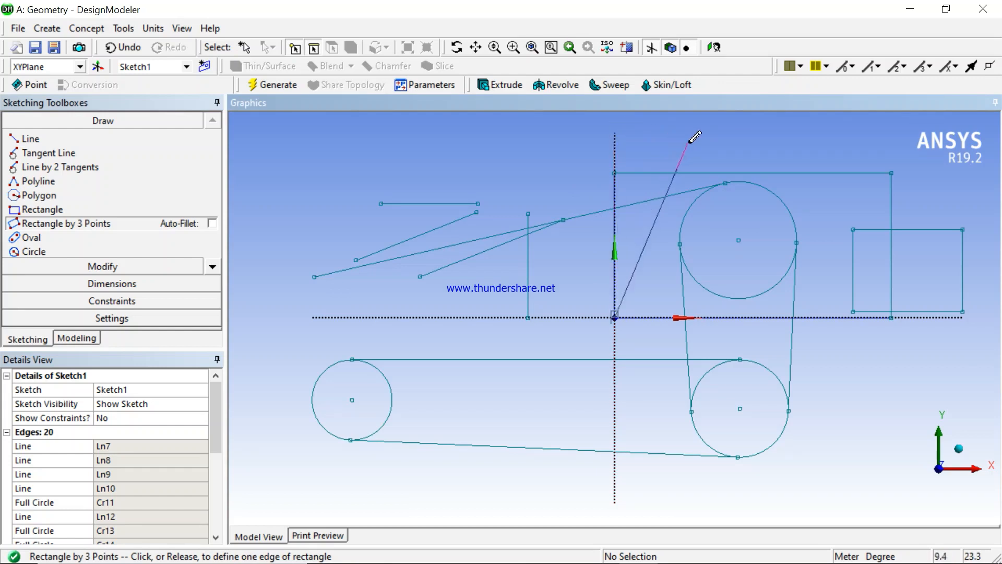
click(619, 116)
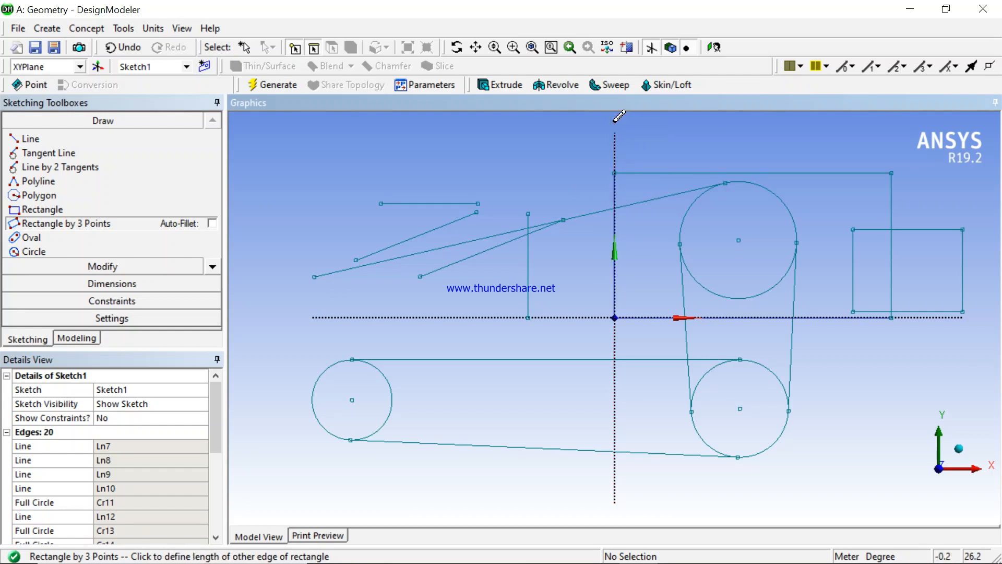
click(925, 122)
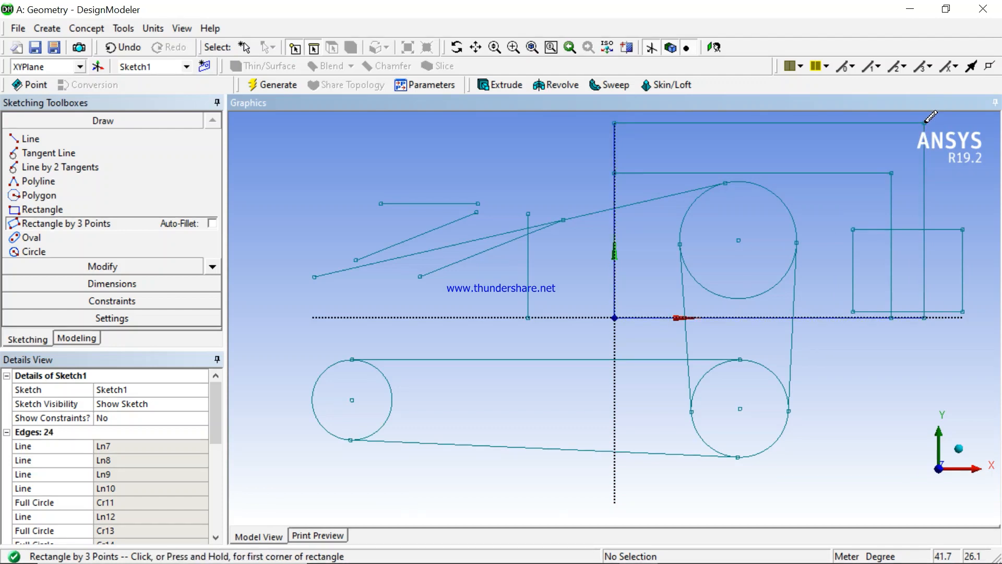
Sketch a small upright Rectangle by 3 Points above the negative X axis, with one corner at about (-46, 12) m, beside the short horizontal line
click(273, 158)
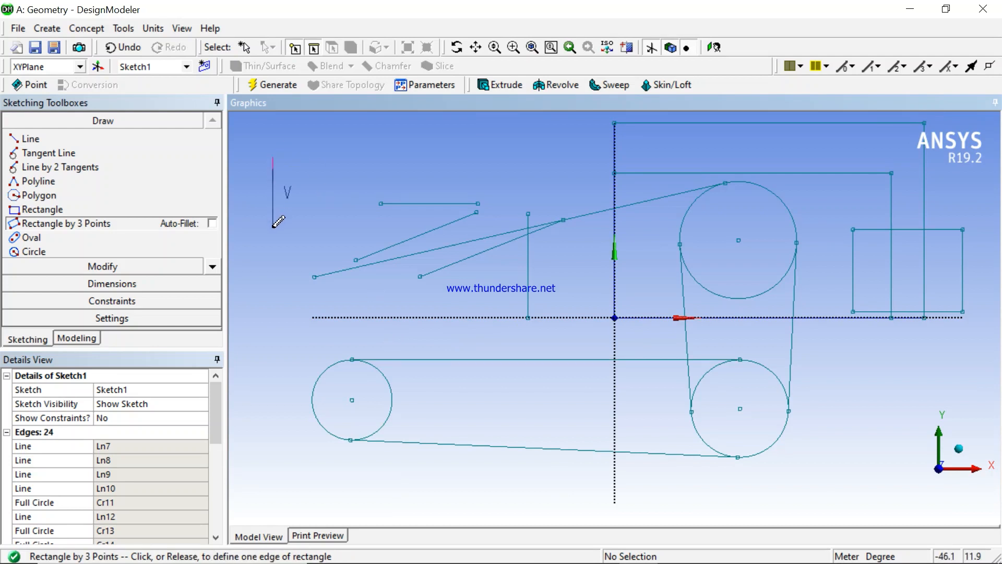
click(273, 224)
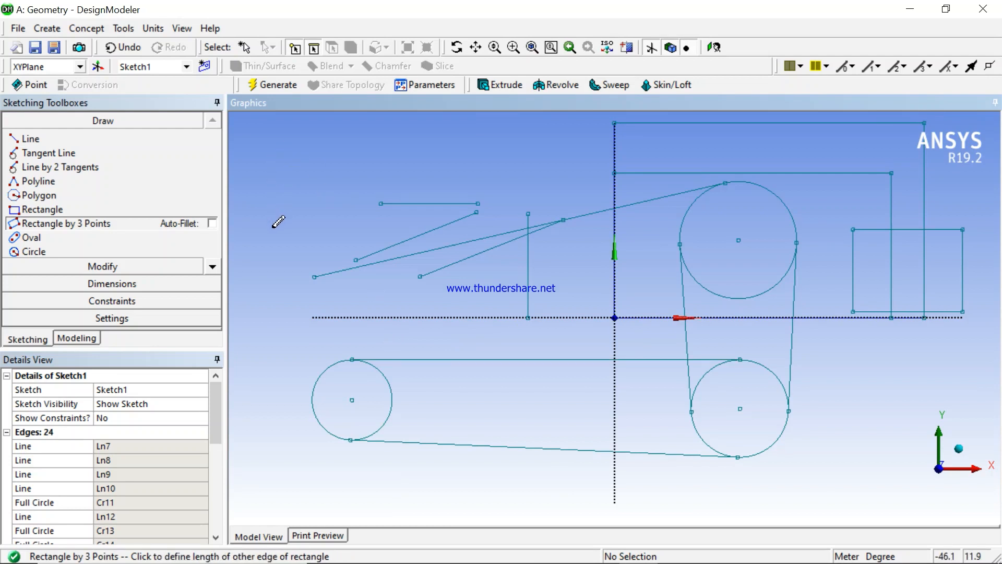
click(358, 228)
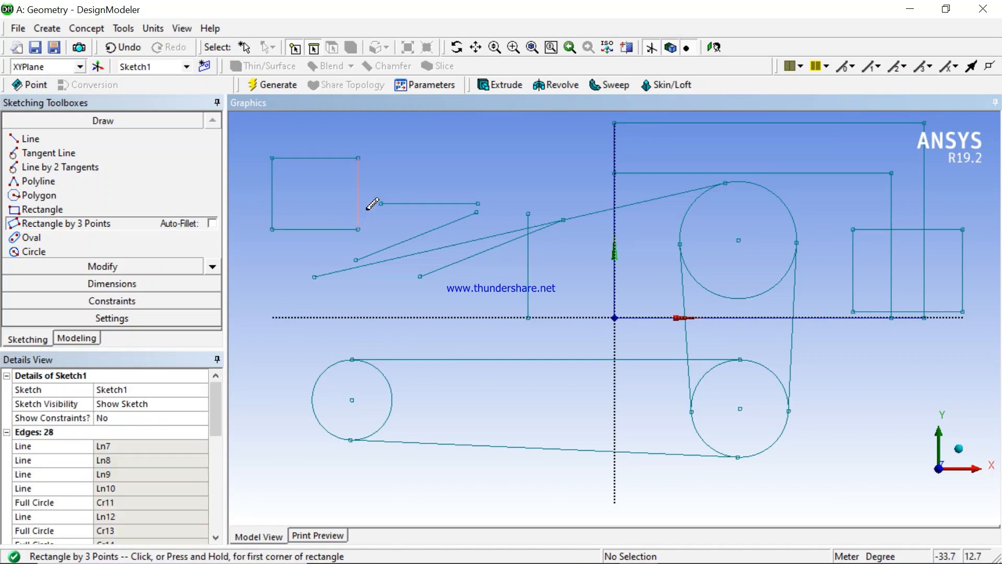
Draw a horizontal line above the existing short horizontal line and a vertical line down from its end nearest the Y axis
scroll(679, 316, up, 5)
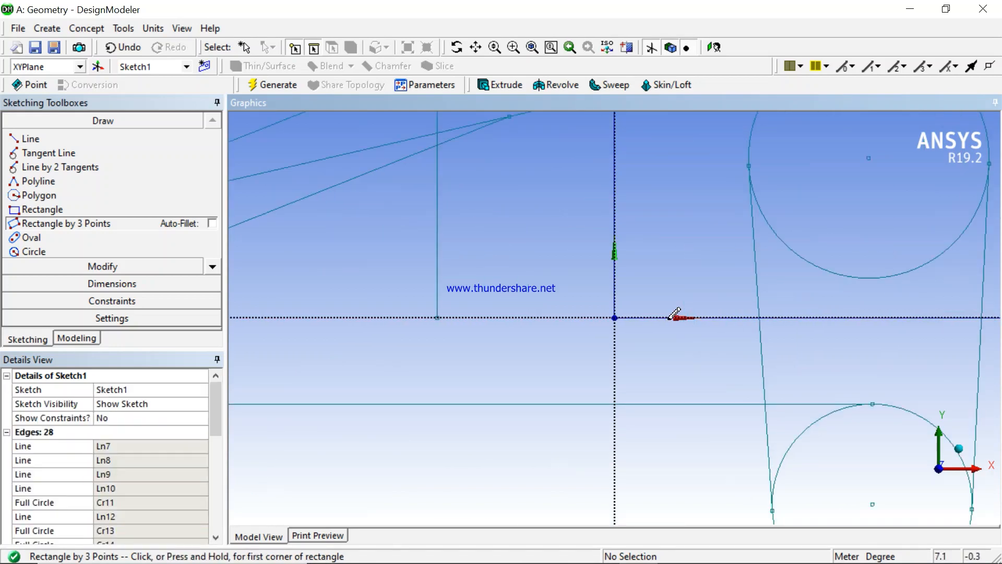
scroll(671, 319, down, 3)
scroll(670, 321, down, 3)
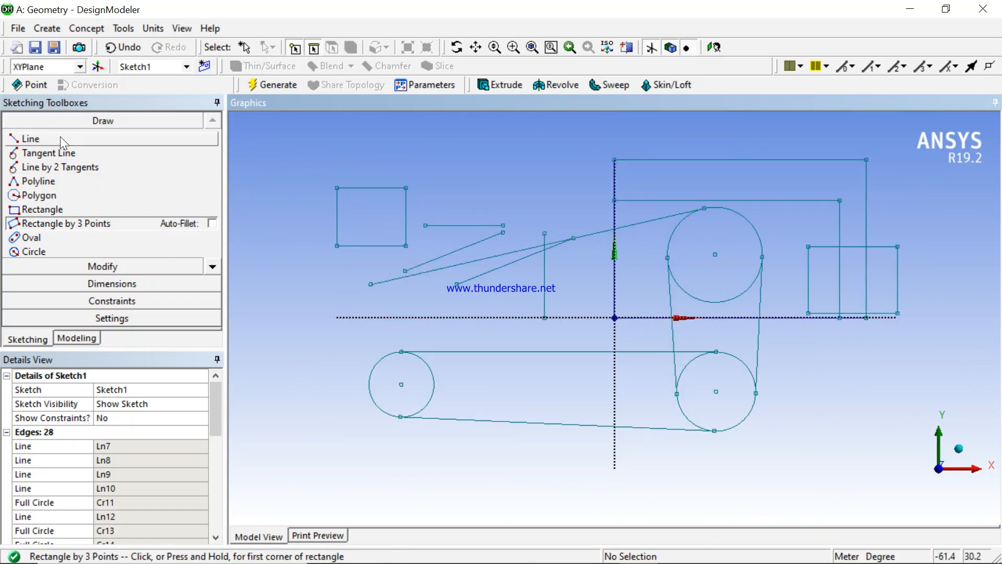
click(43, 139)
click(447, 148)
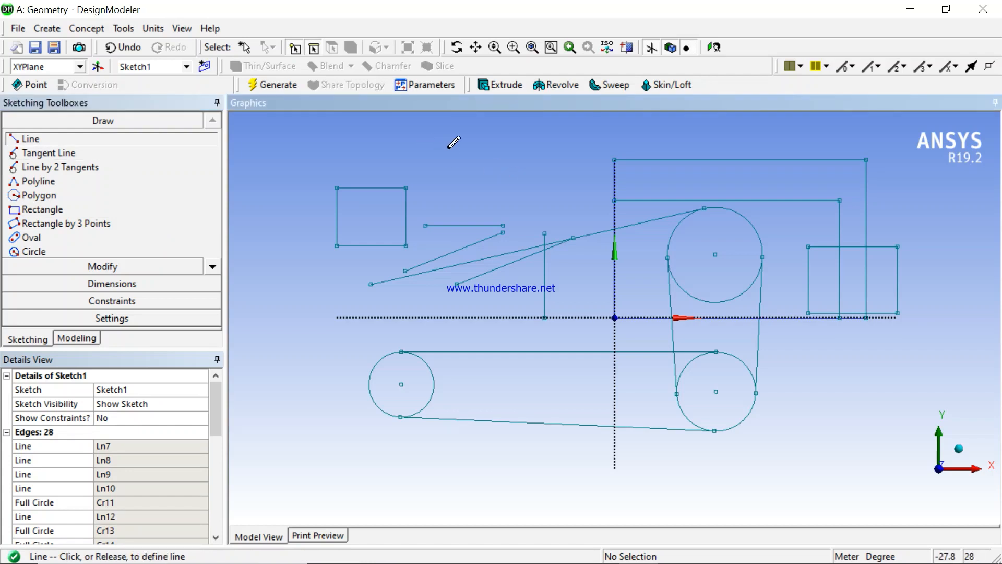
click(540, 143)
click(534, 149)
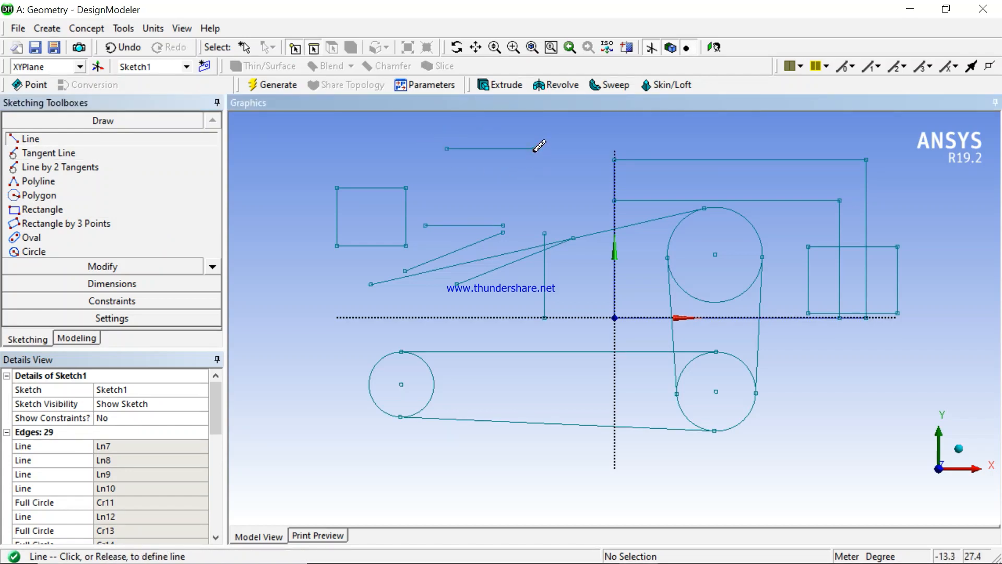
click(538, 207)
Draw the lower horizontal and remaining vertical lines of the hand-drawn box, leaving a small gap at the lower corner farthest from the Y axis
click(534, 205)
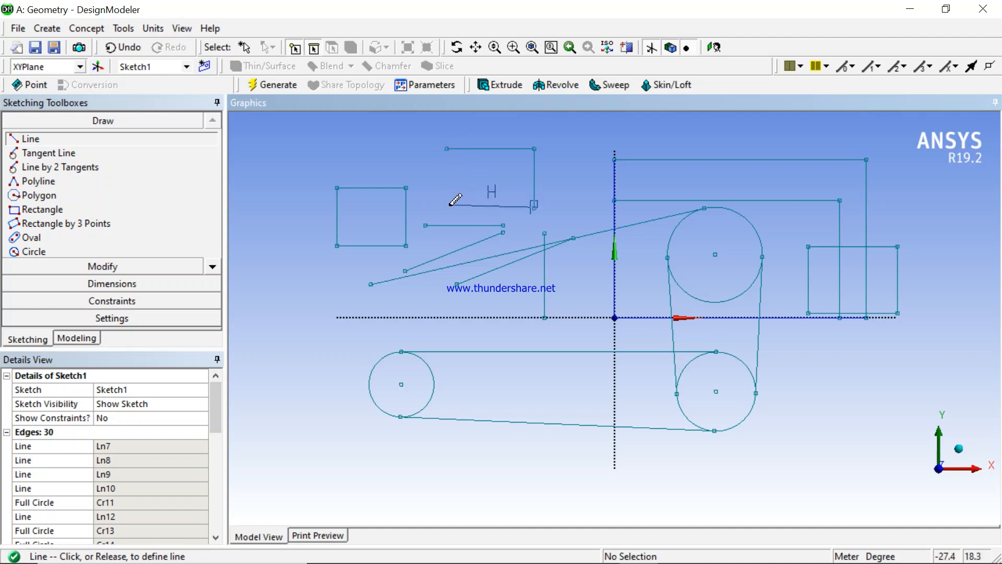
key(Escape)
click(455, 207)
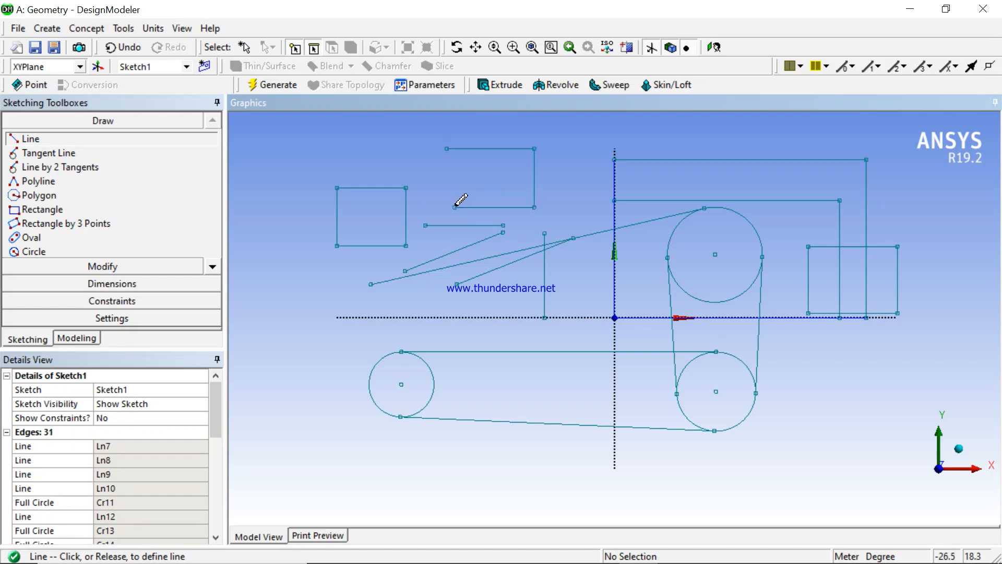
click(447, 146)
click(448, 208)
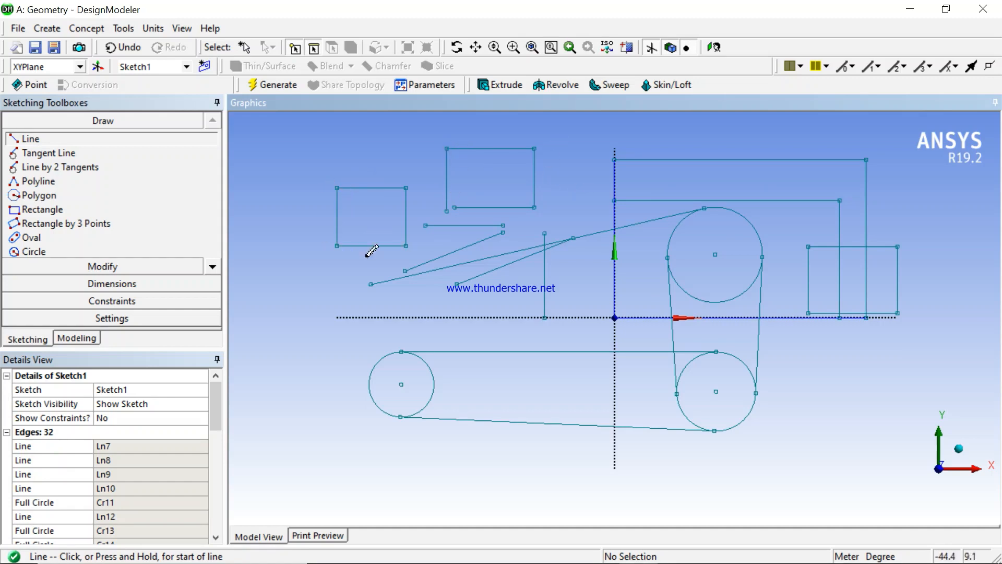
Sketch a small two-corner rectangle directly above the three-point rectangle on the negative X side, starting at about (-45, 30) m
click(61, 211)
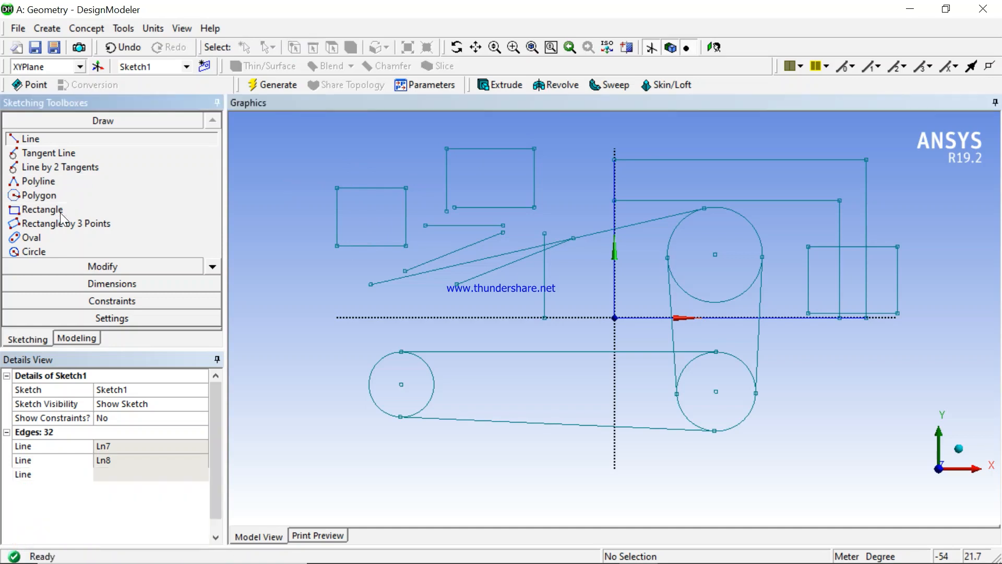
click(343, 133)
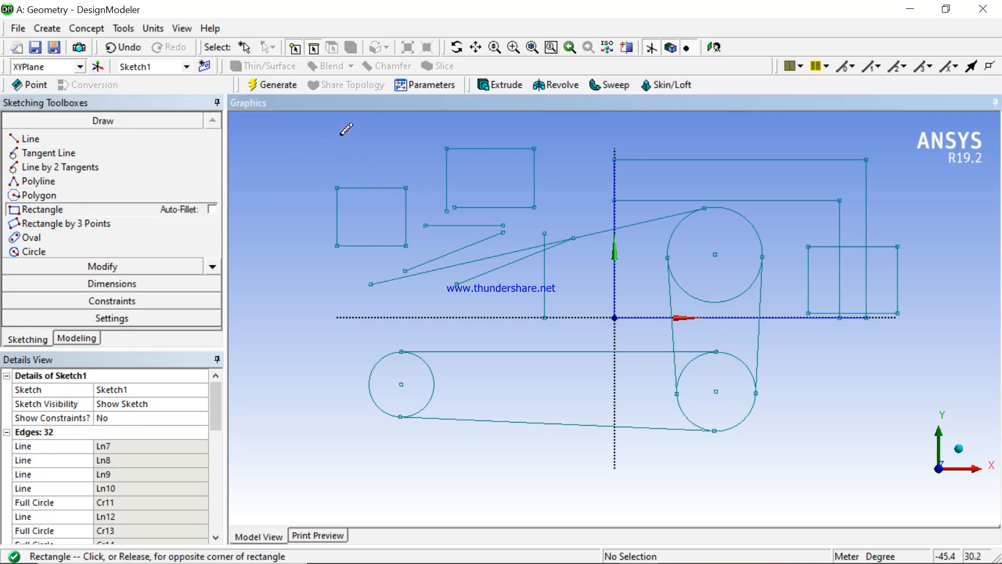
click(414, 170)
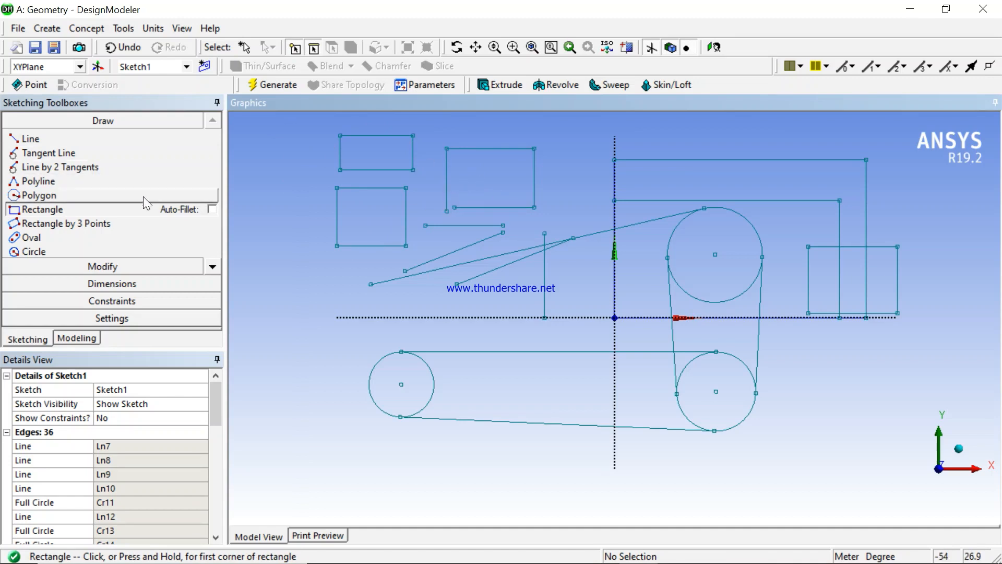
Draw an open-ended, three-segment box-shaped Polyline beyond the small rectangles on the negative X side, starting at about (-77, 29) m
click(59, 181)
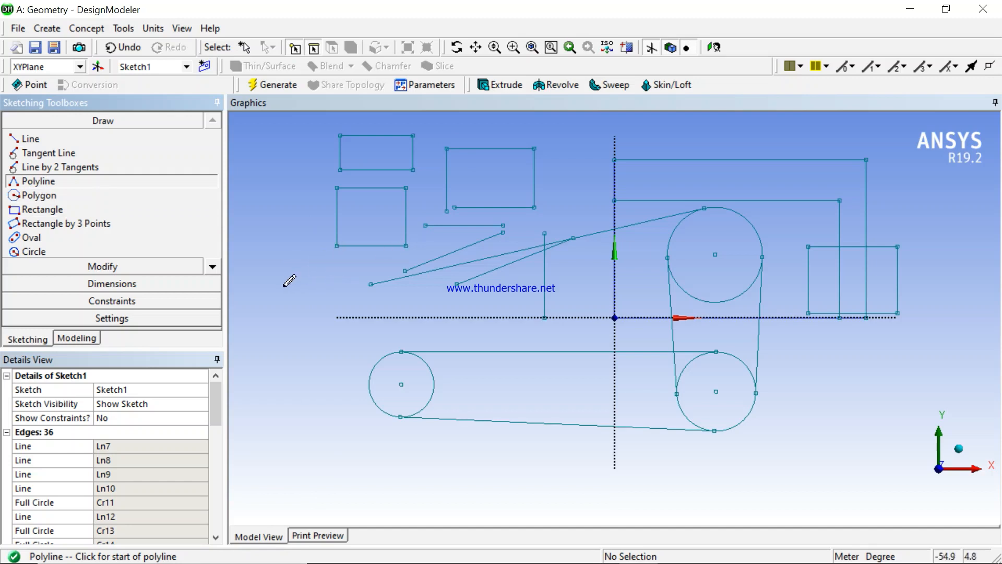
scroll(290, 280, down, 1)
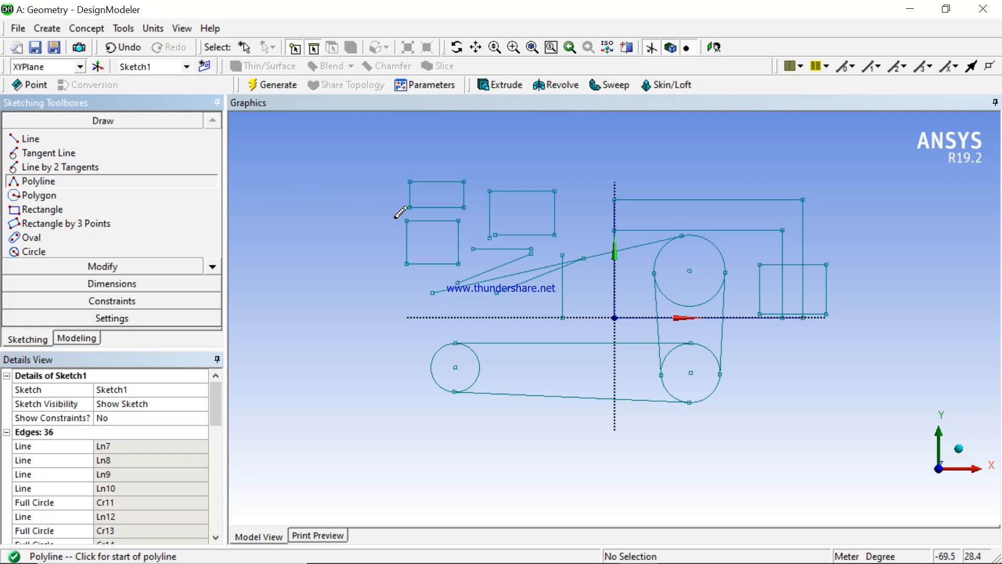
click(266, 186)
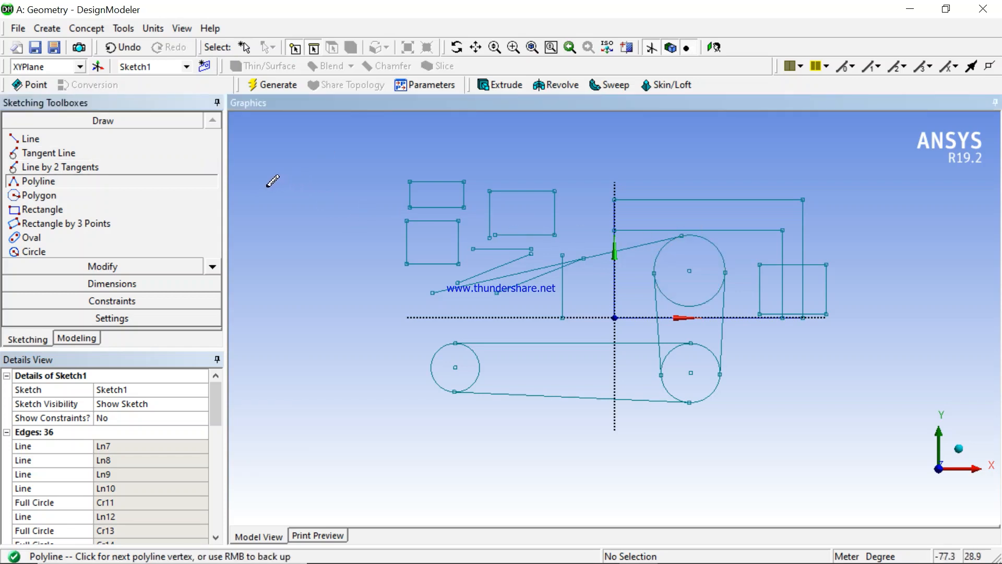
click(354, 185)
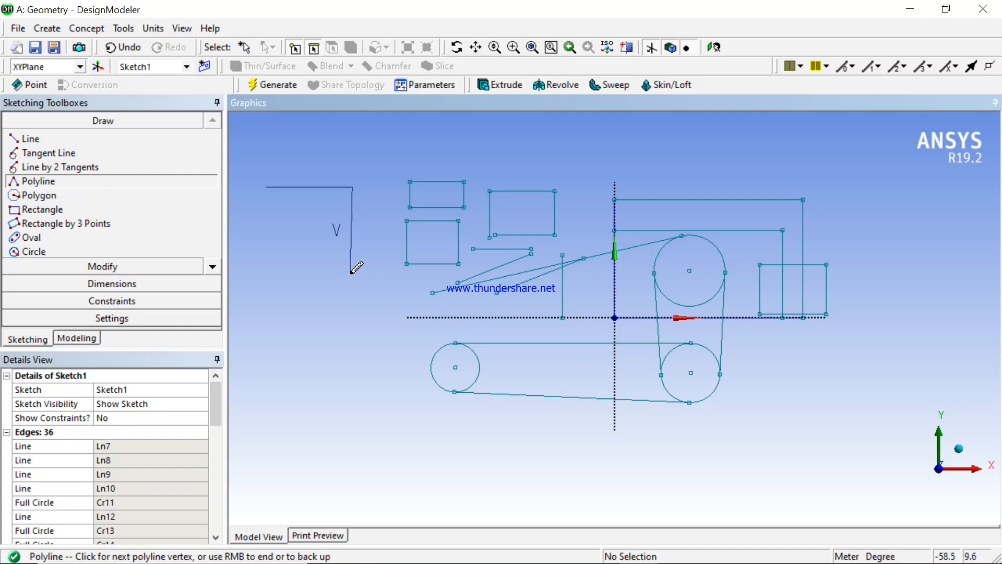
click(353, 277)
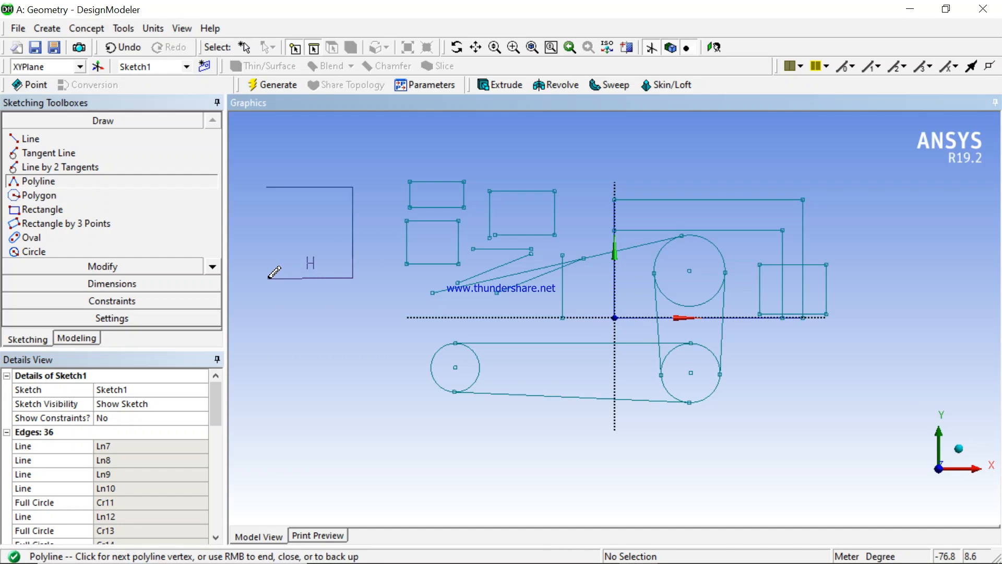
key(Escape)
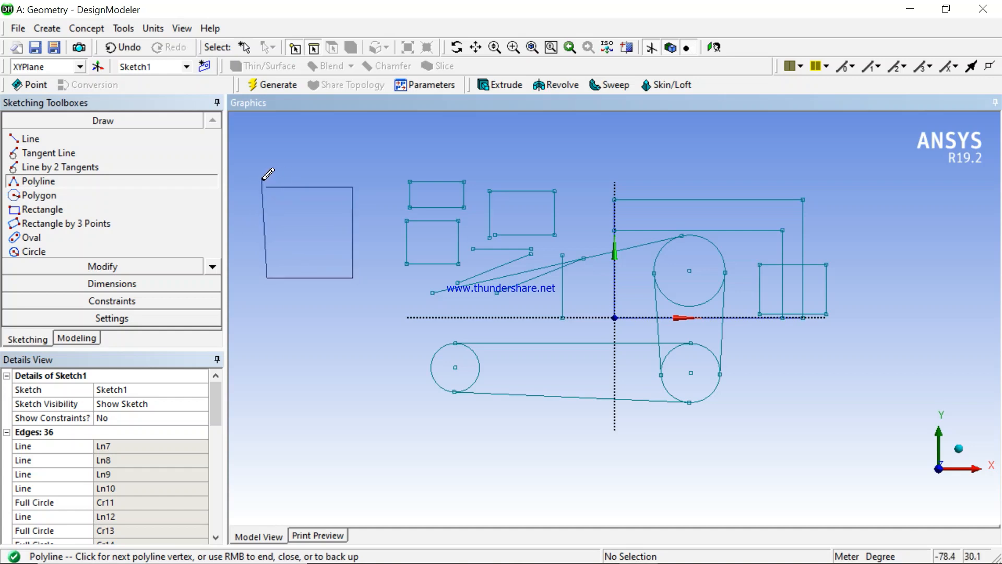
right_click(265, 210)
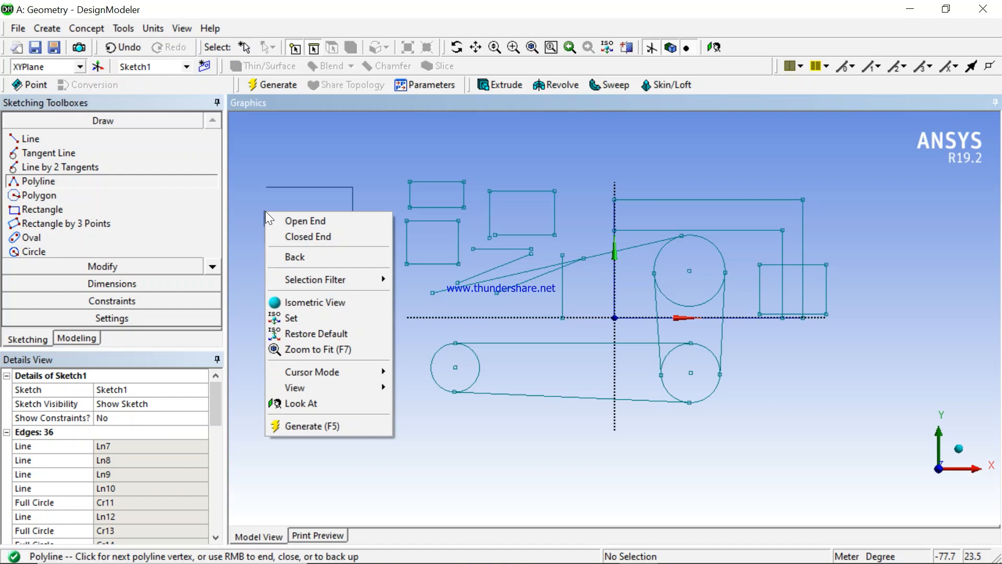
click(294, 221)
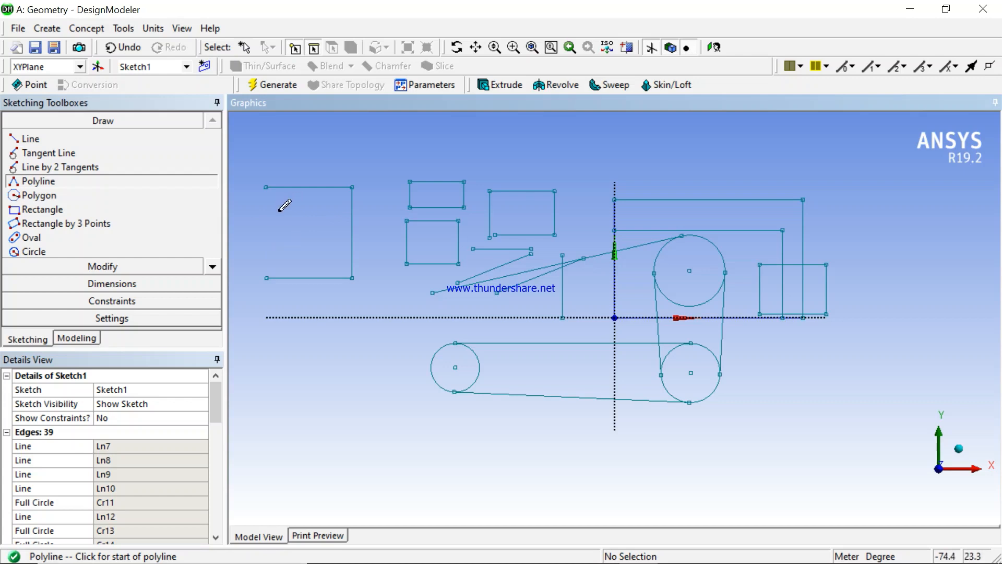
Draw a five-sided Polyline overlapping the open one, starting at about (-81, 24) m, and finish it with a closed end
click(250, 207)
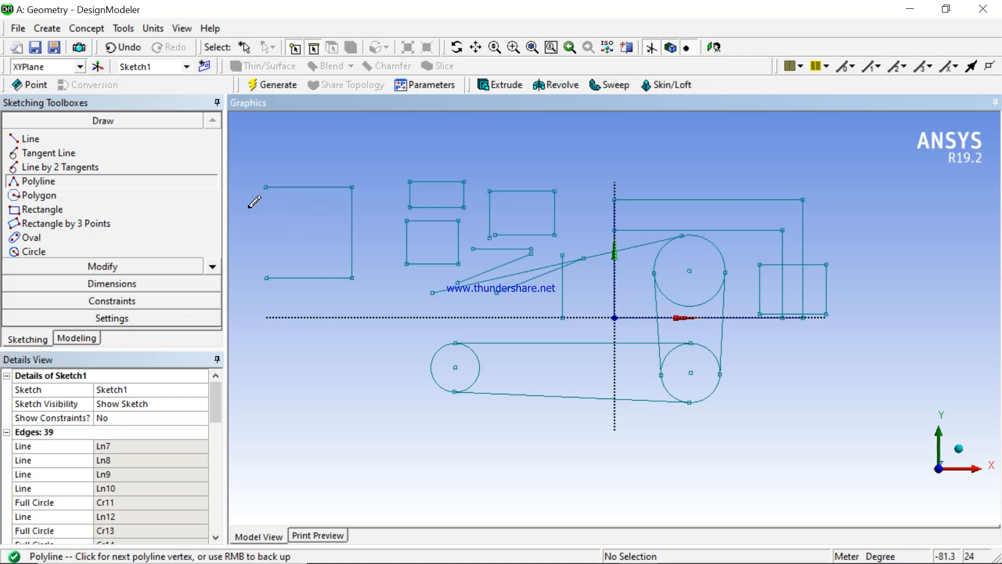
click(329, 207)
click(327, 265)
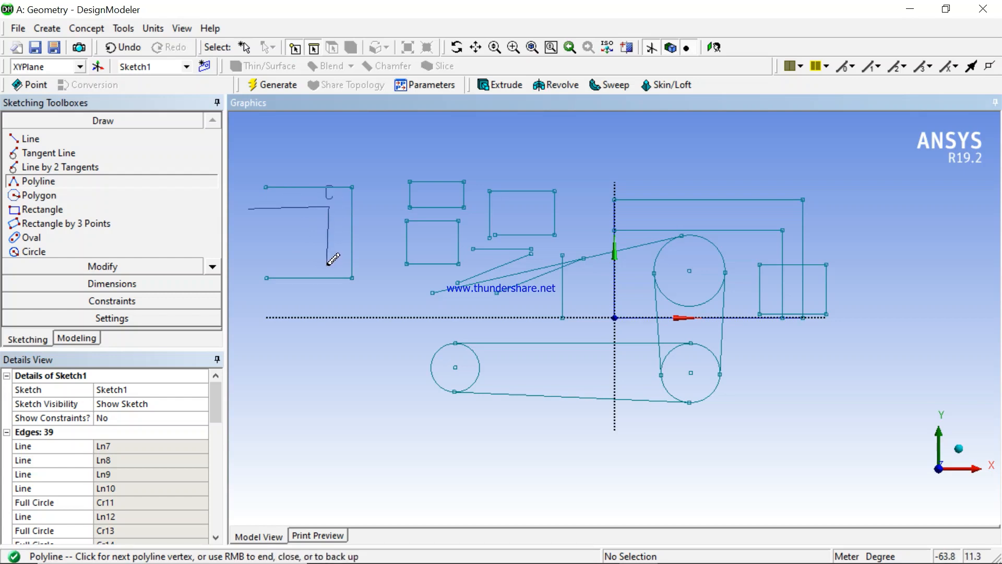
click(258, 265)
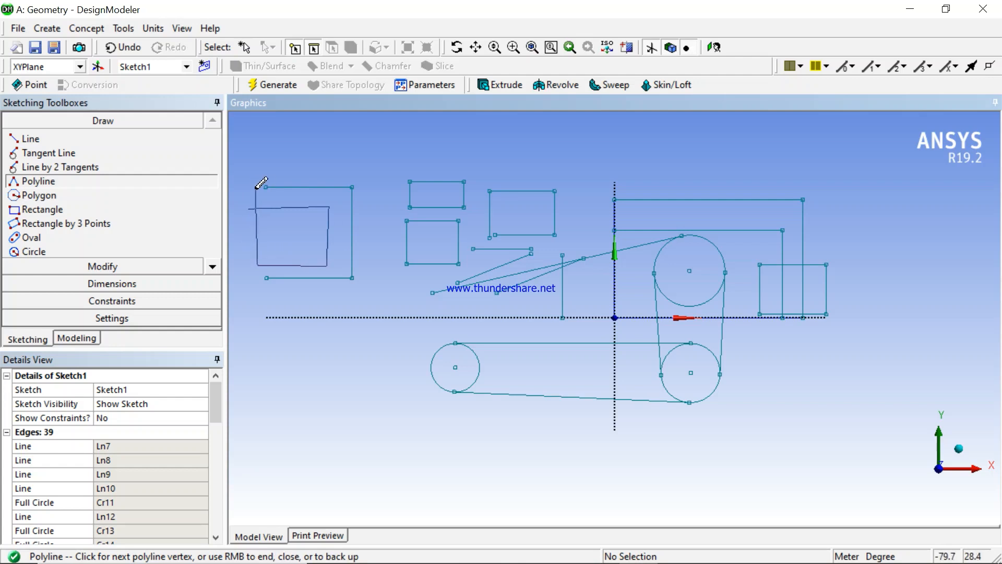
key(Escape)
right_click(258, 185)
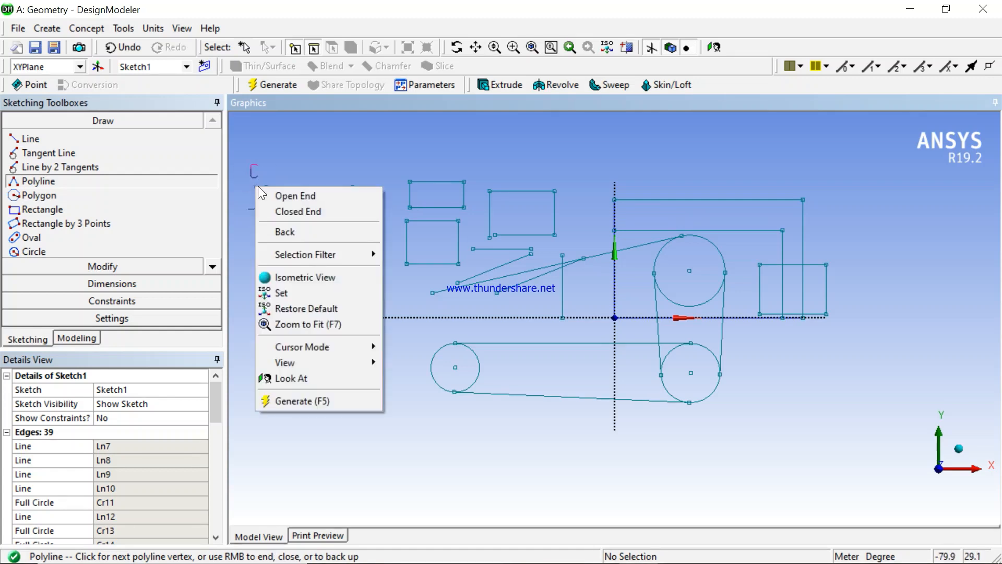
click(281, 209)
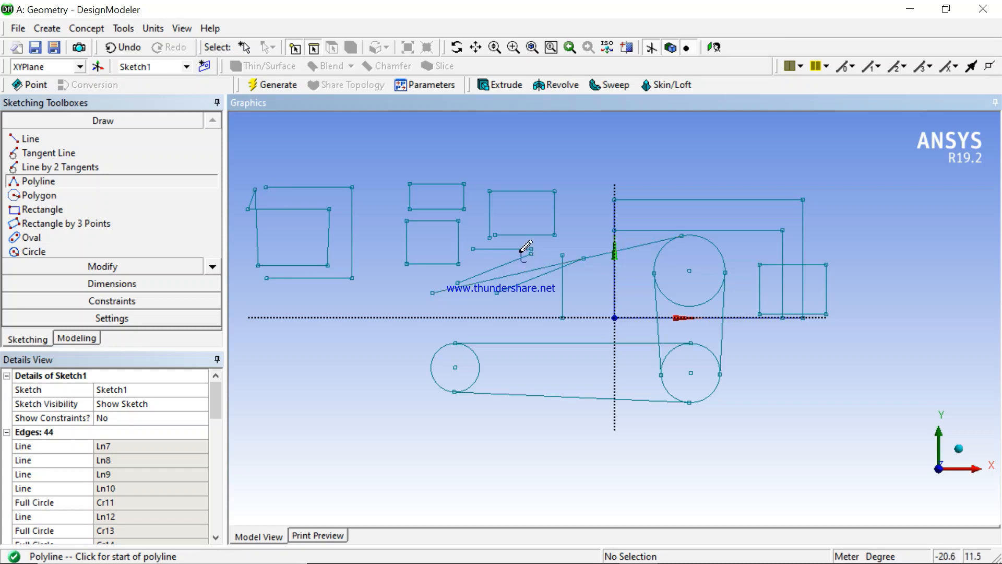
Draw a nearly triangular four-vertex Polyline above the small rectangles, with vertices at about (-26, 38) and (-50, 32) m, and finish it with a closed end
click(410, 134)
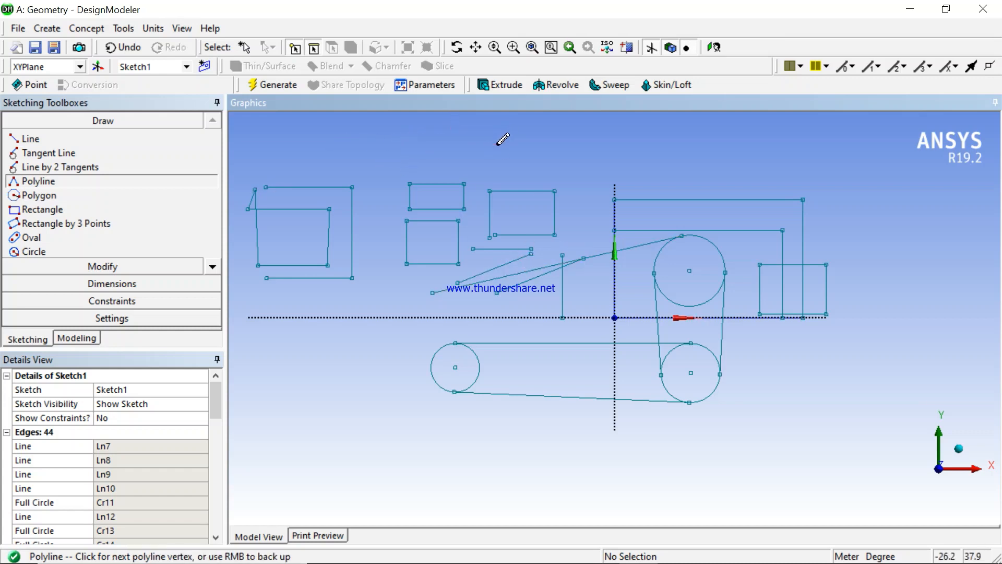
click(497, 147)
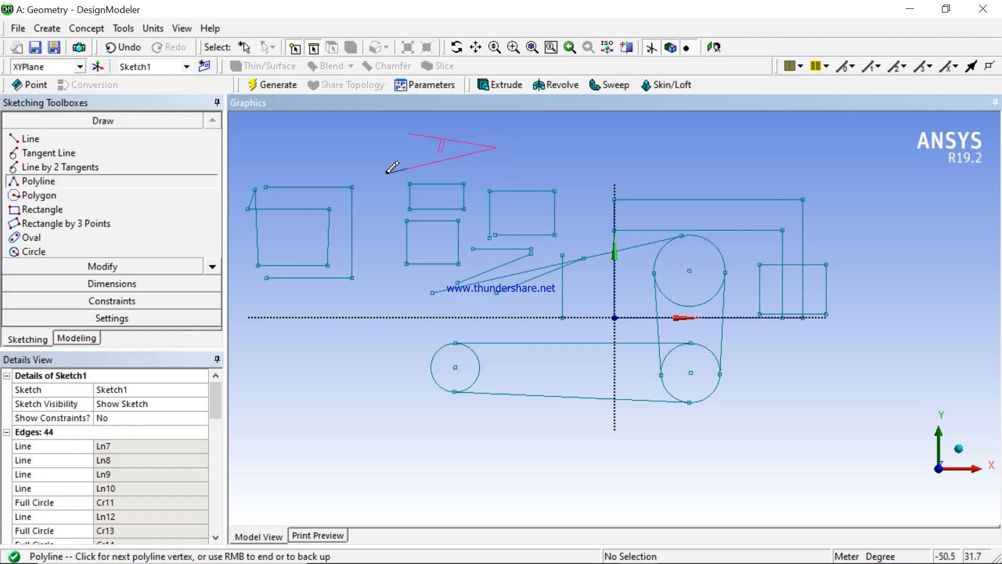
click(387, 173)
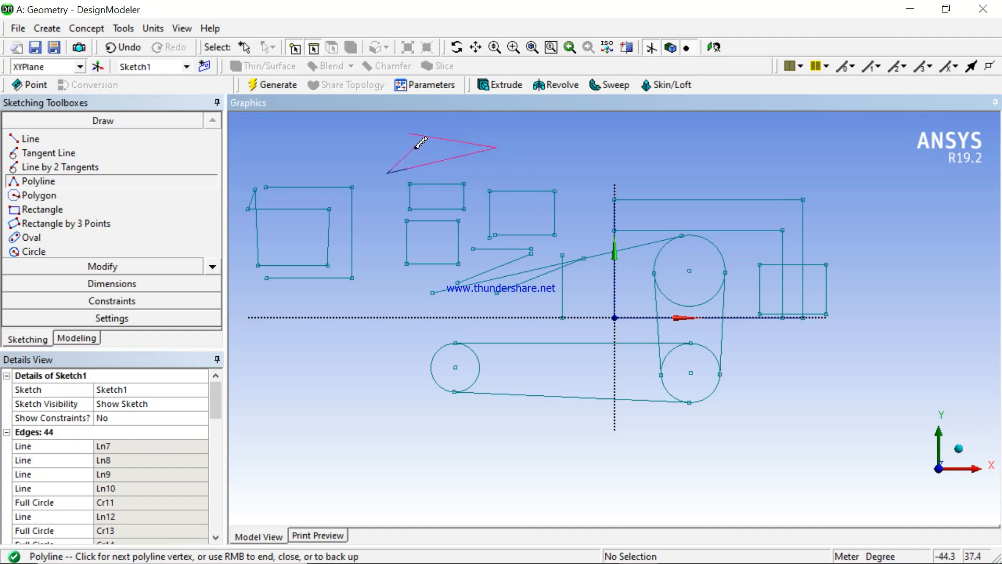
key(Escape)
right_click(406, 140)
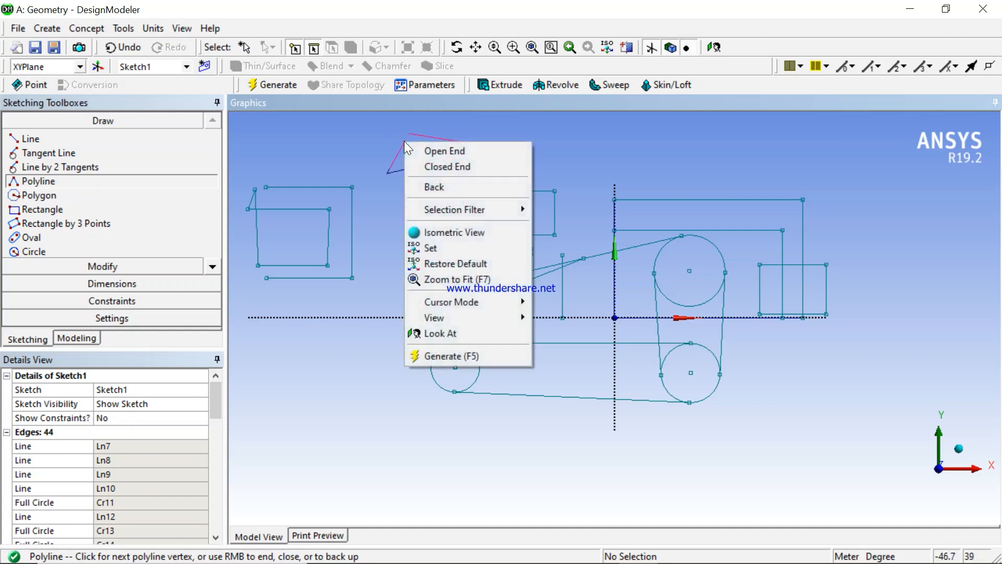
click(448, 166)
Examine up close how the nearly triangular polyline closes between its last and first vertices, and return to the whole sketch
scroll(421, 137, up, 1)
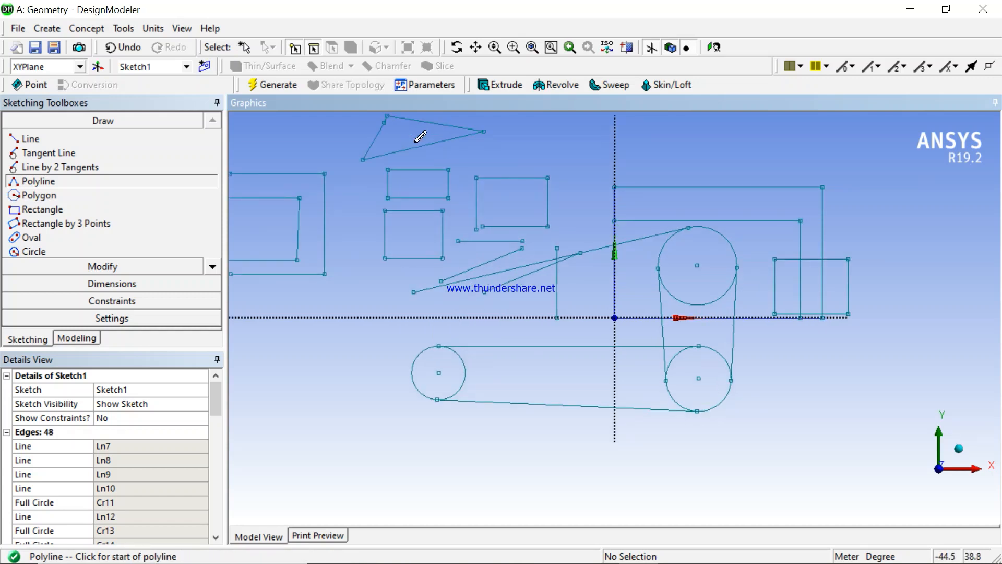
scroll(428, 139, down, 2)
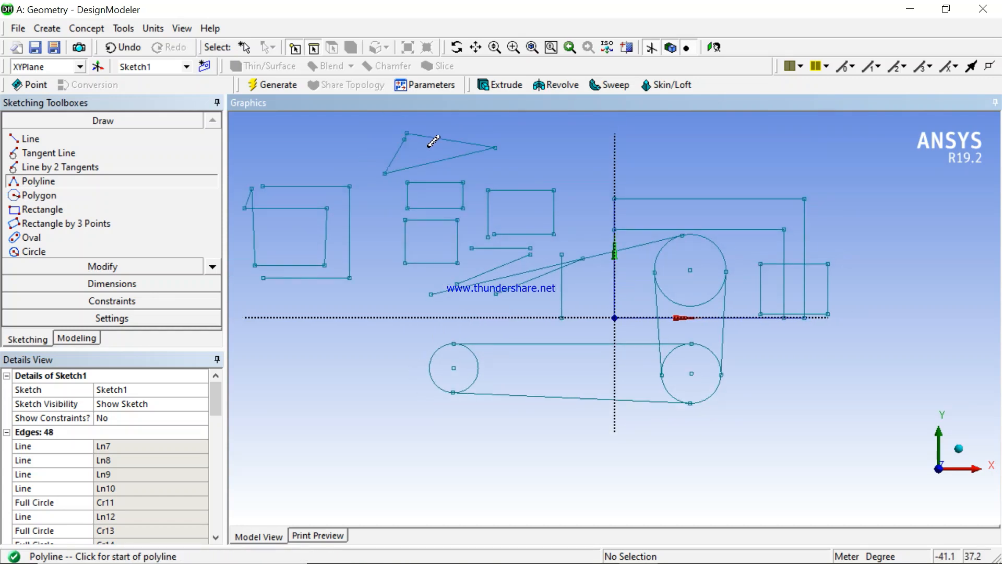
click(476, 48)
drag(412, 150, 451, 237)
scroll(451, 237, up, 6)
drag(356, 204, 456, 306)
scroll(429, 273, up, 3)
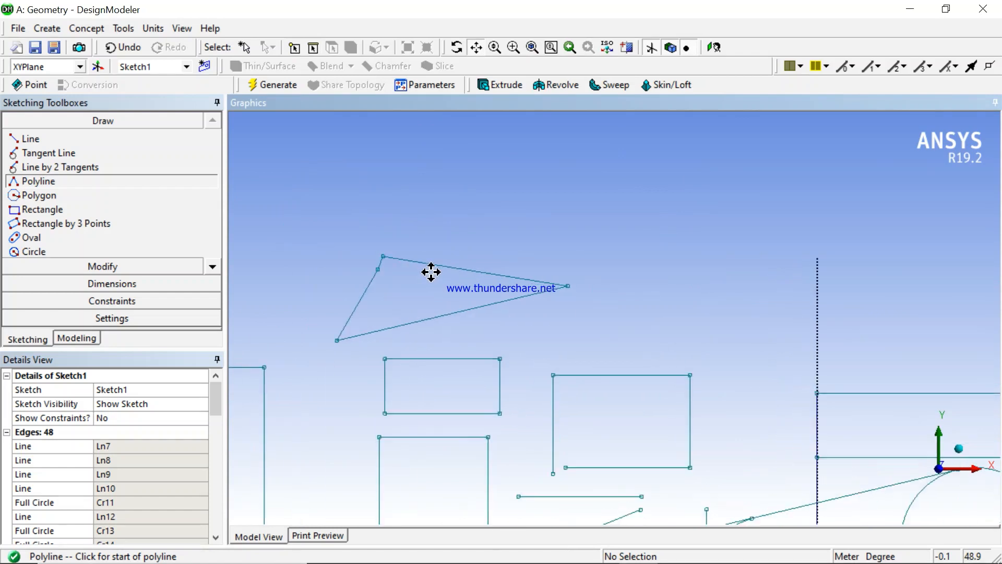
drag(372, 266, 432, 296)
scroll(395, 277, up, 6)
mouse_move(352, 287)
mouse_down()
mouse_move(649, 353)
mouse_move(824, 341)
mouse_up()
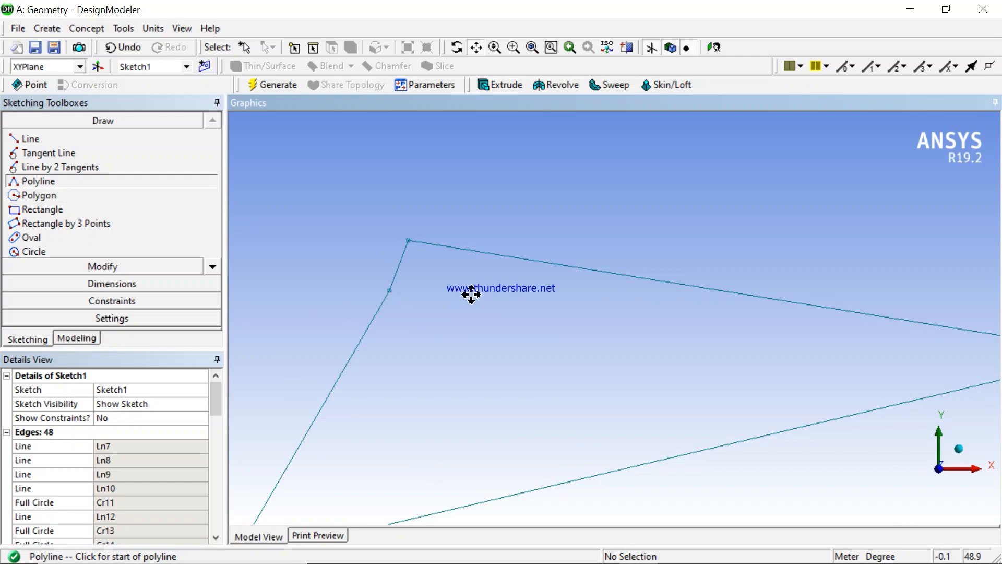
scroll(474, 295, down, 5)
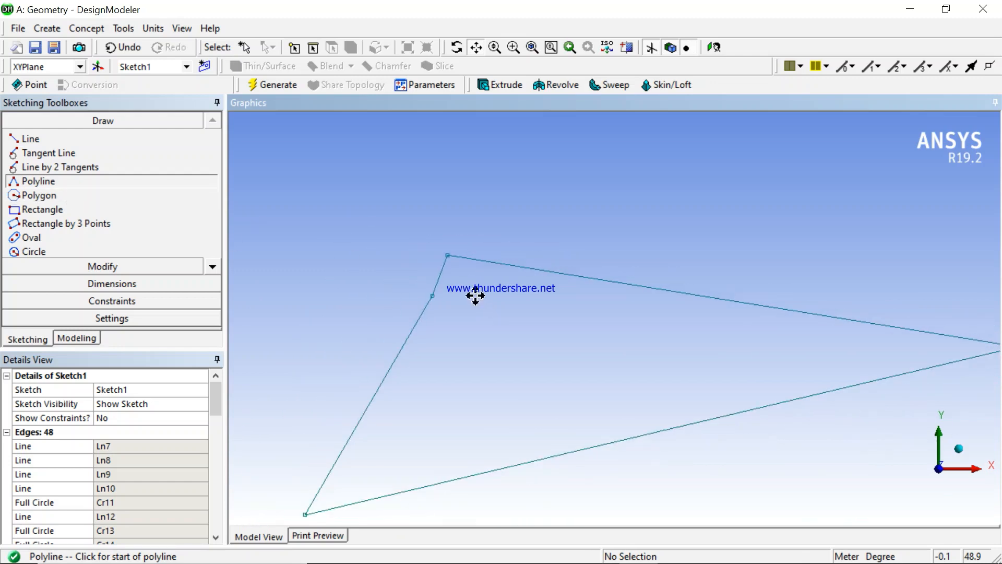
scroll(573, 375, down, 2)
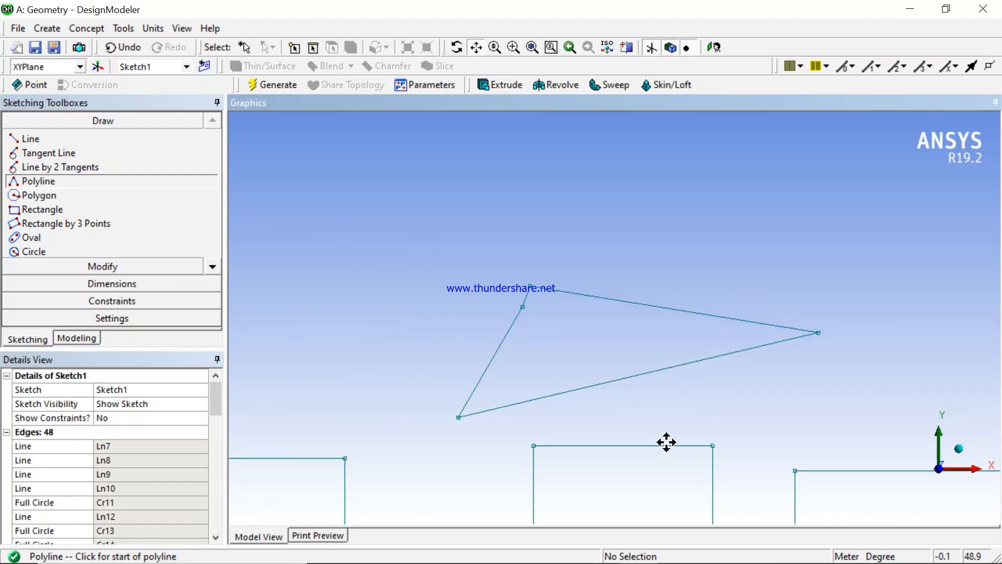
ctrl+middle_drag(667, 441, 650, 345)
click(533, 47)
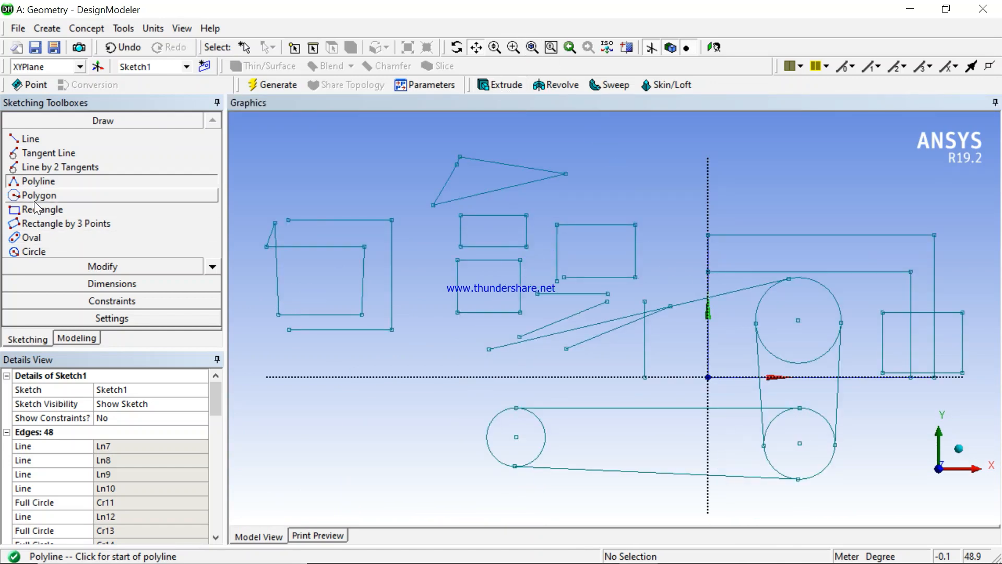
Draw a six-sided Polygon above the large L-shaped lines on the positive X side, with a vertex at about (21, 46) m
click(52, 196)
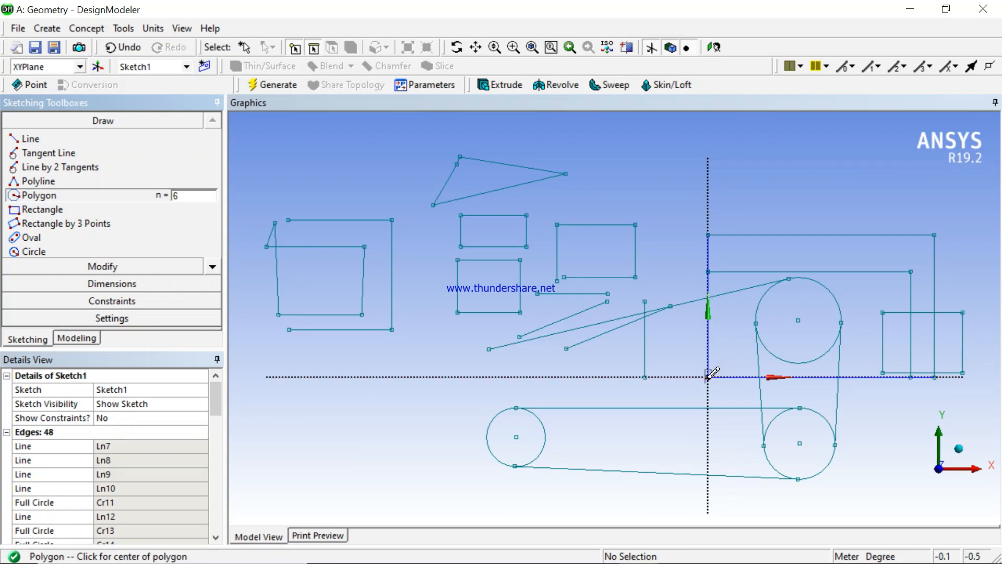
click(792, 181)
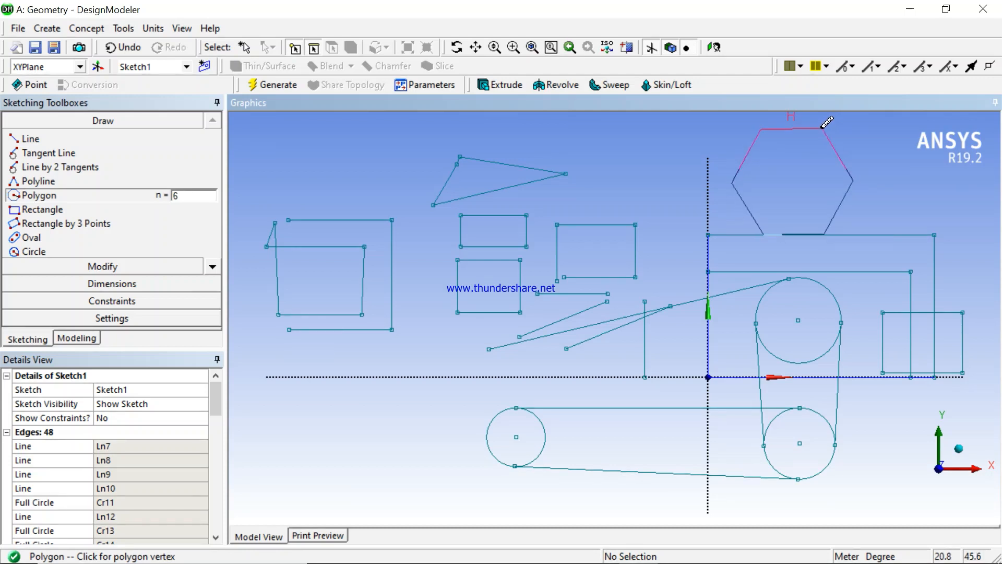
click(823, 128)
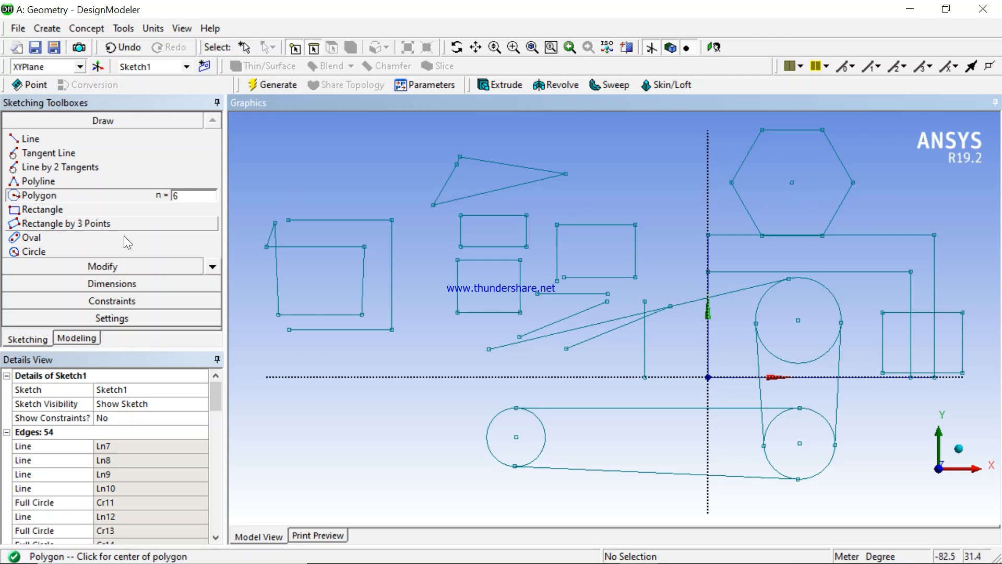
Draw a long horizontal Oval across the nearly triangular polyline, with its first arc centre at about (-69, 42) m and its second near the Y axis
click(213, 268)
click(213, 268)
click(213, 268)
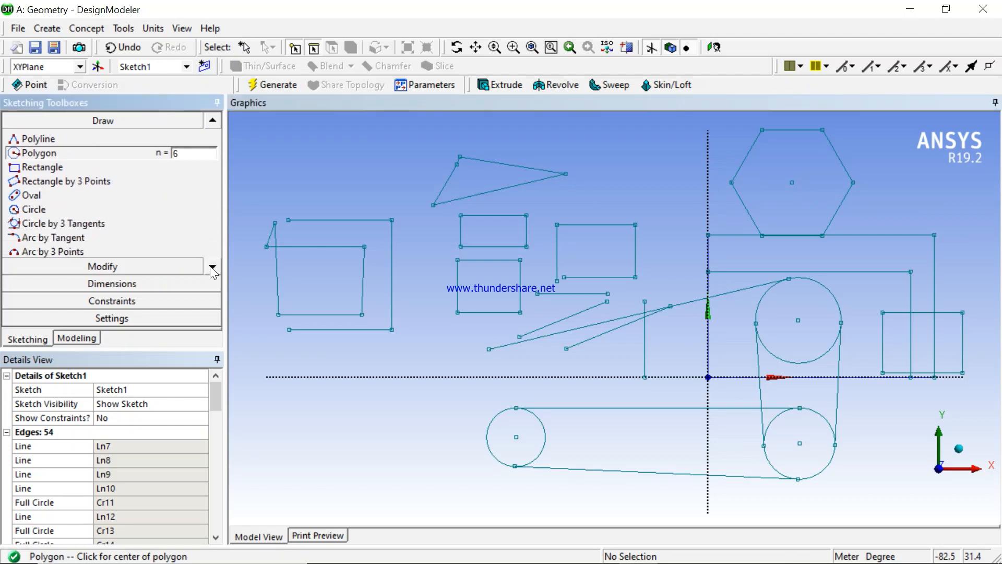
click(213, 267)
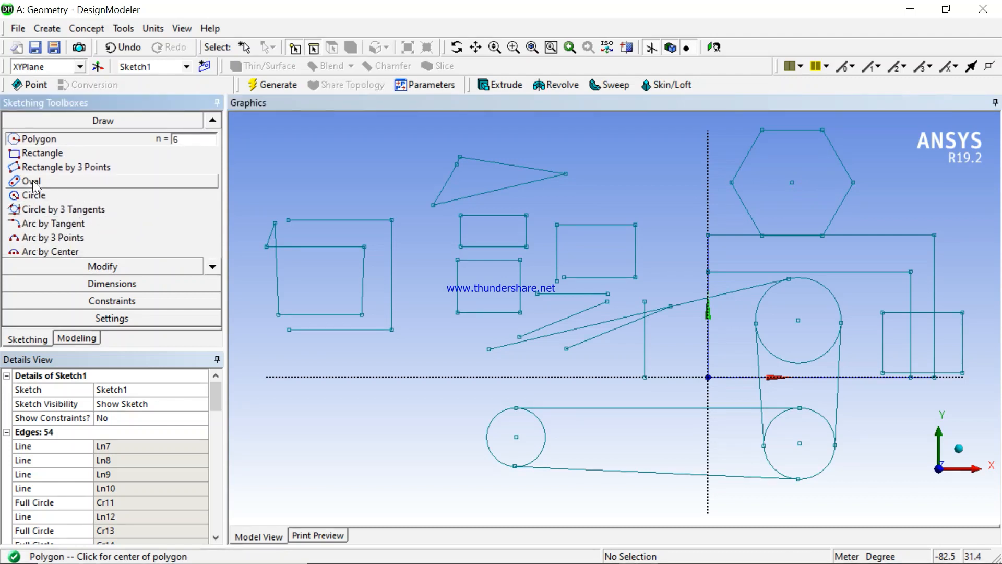
click(31, 182)
click(340, 148)
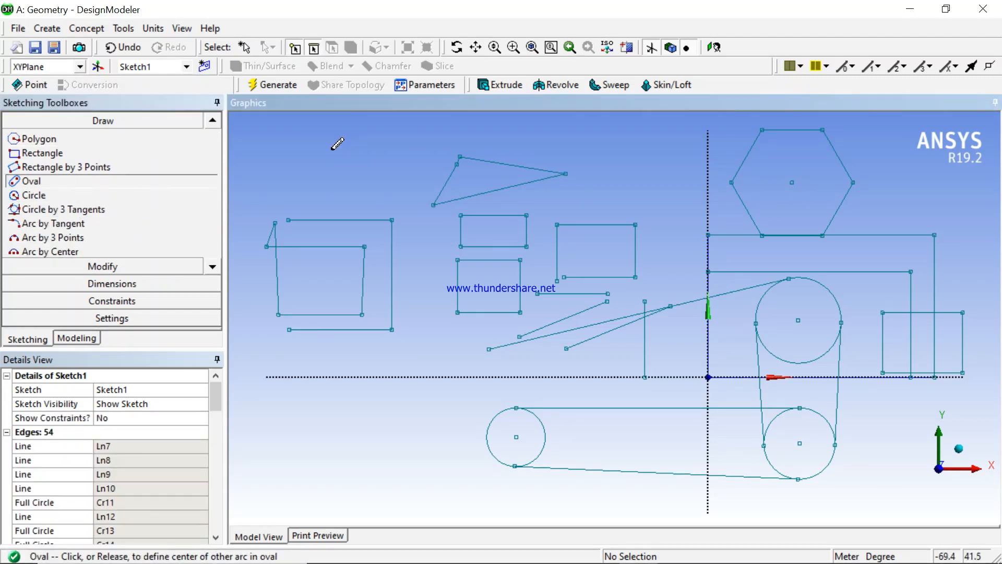
click(670, 149)
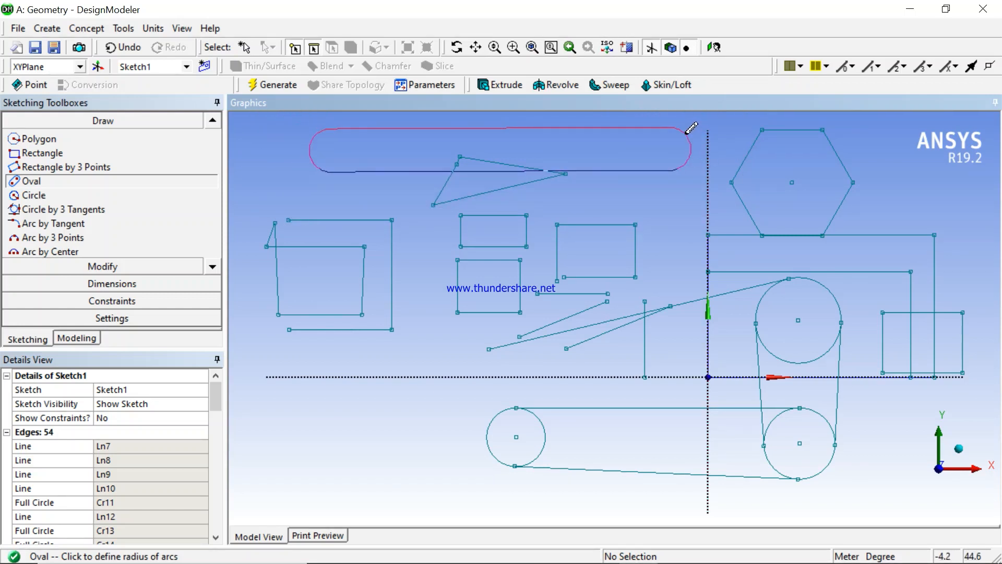
click(692, 128)
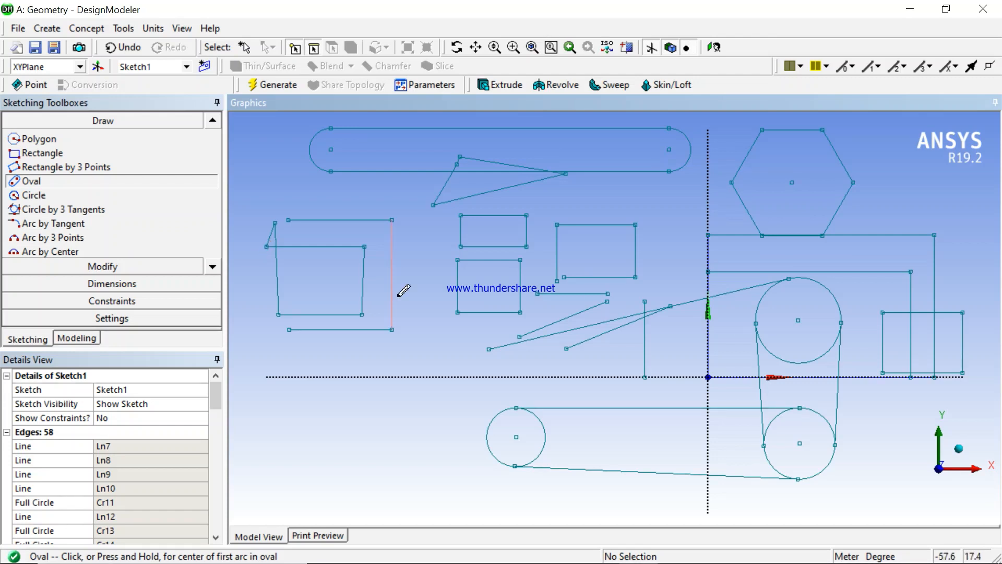
Draw three separate slanted lines around an empty area below the belt-like circles, with endpoints at about (-34, -24), (-49, -69) and (-118, -45) m
scroll(667, 319, down, 1)
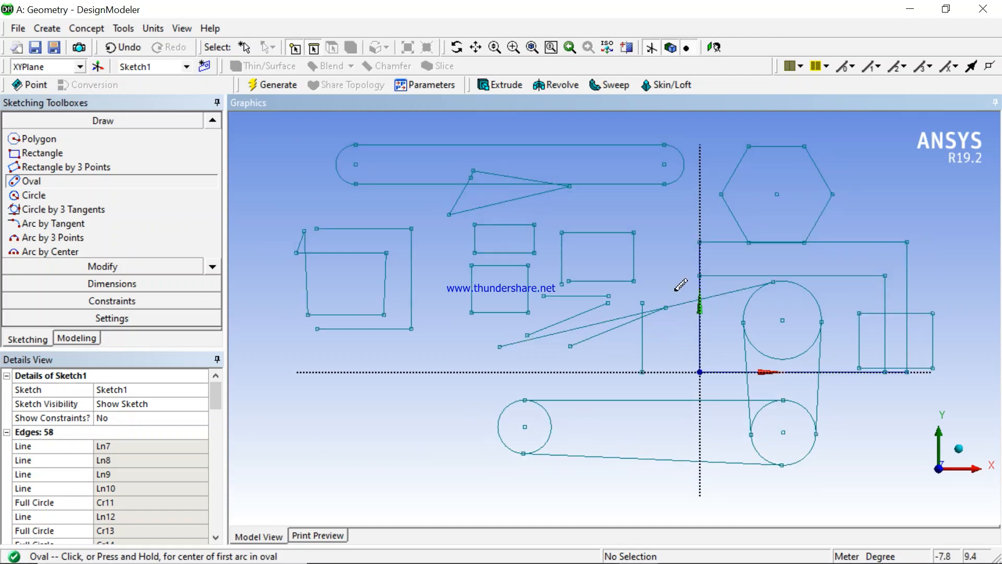
click(476, 47)
mouse_move(485, 292)
mouse_down()
mouse_move(661, 250)
mouse_move(786, 172)
mouse_up()
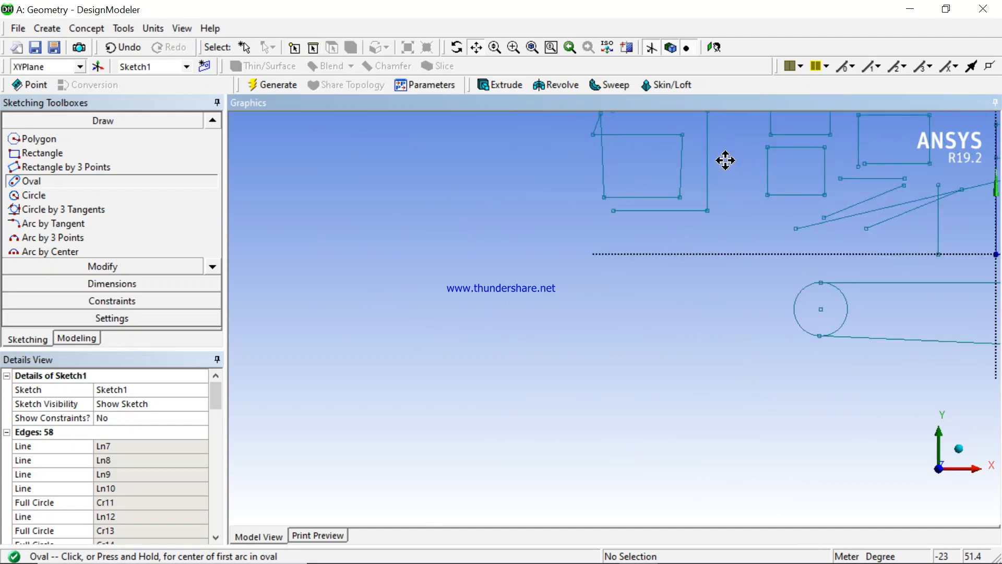
mouse_move(724, 282)
mouse_down()
mouse_move(682, 173)
mouse_move(574, 161)
mouse_up()
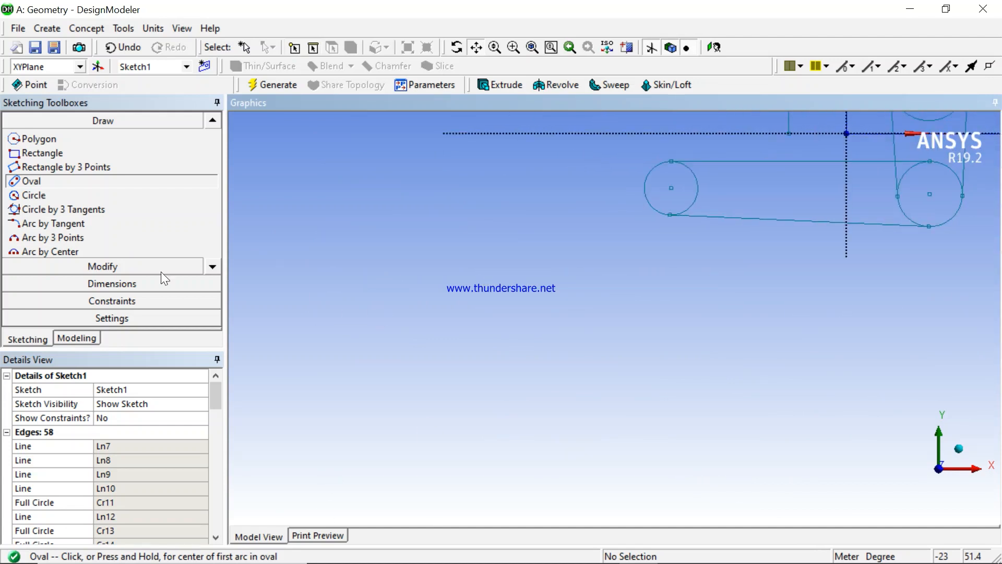
mouse_move(586, 293)
mouse_down()
mouse_move(609, 278)
mouse_move(605, 269)
mouse_up()
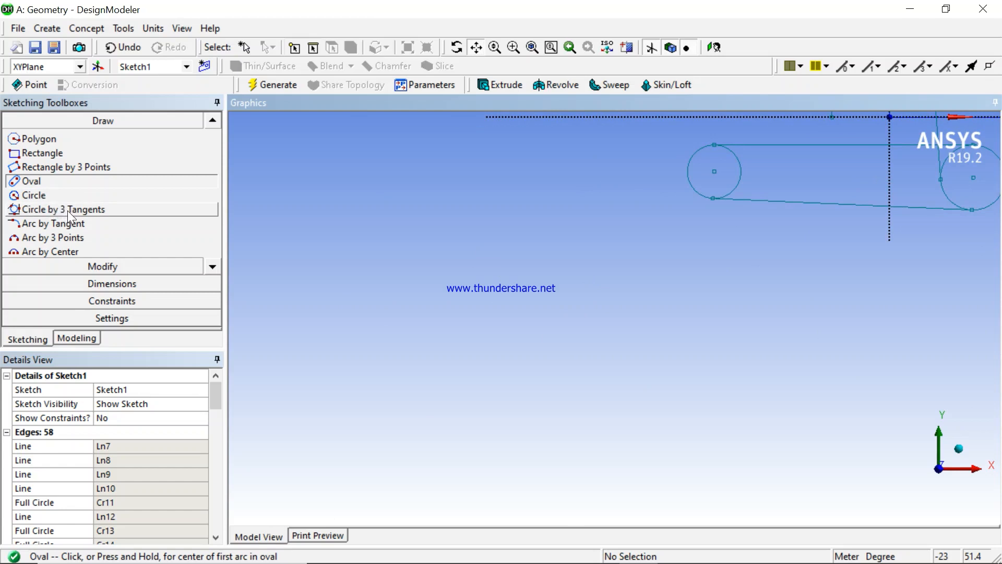
click(212, 121)
click(211, 120)
click(211, 120)
click(210, 120)
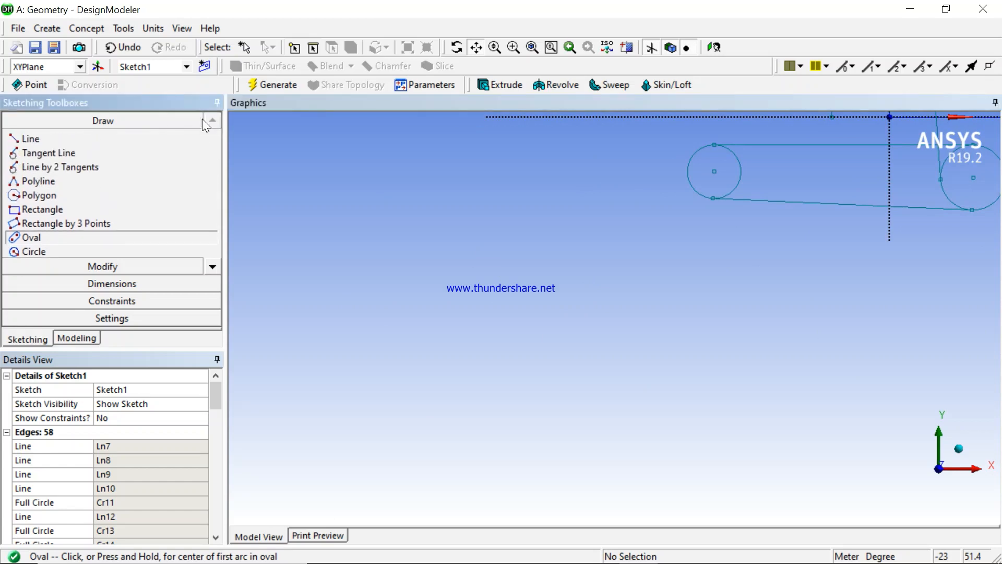
click(45, 137)
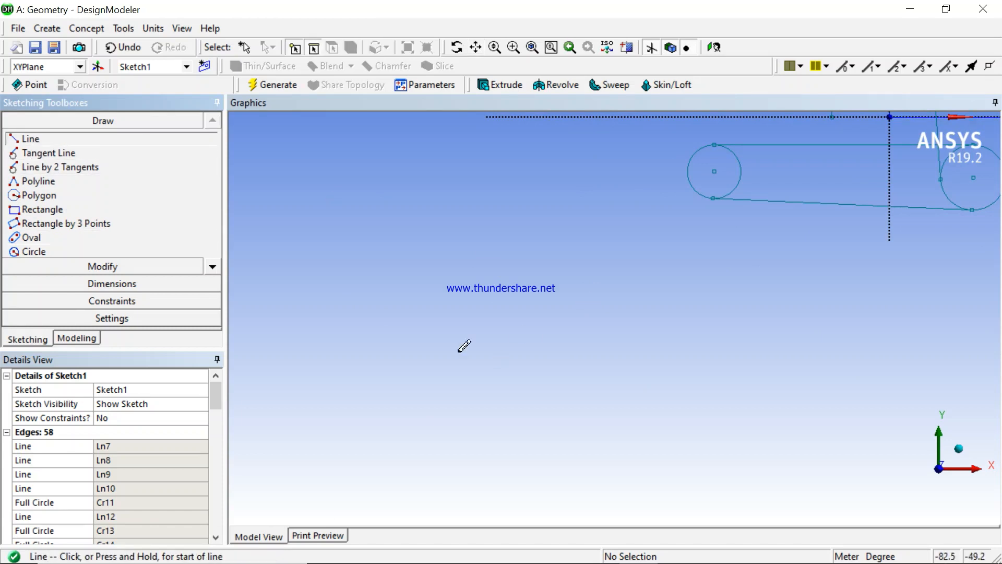
click(360, 285)
click(719, 237)
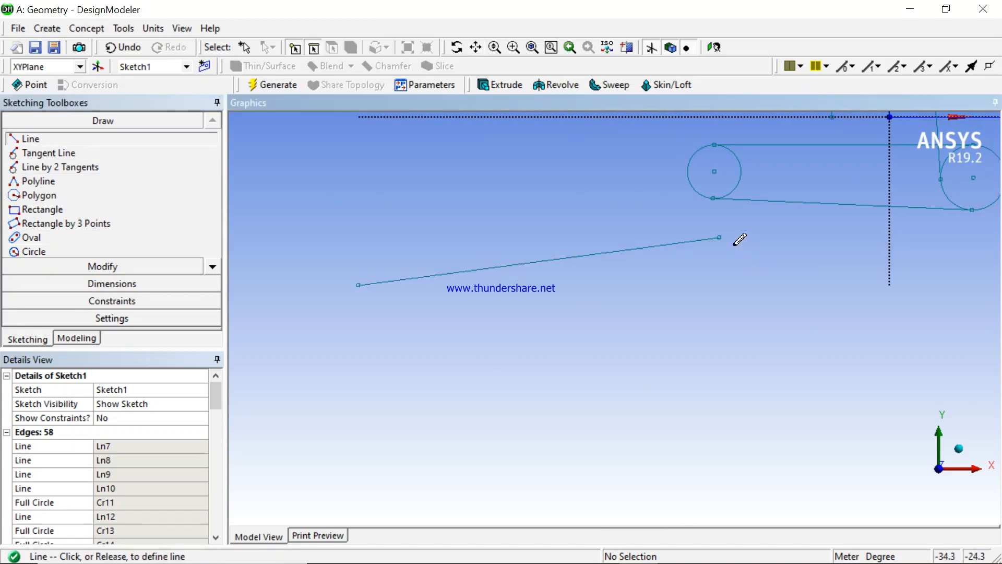
click(644, 459)
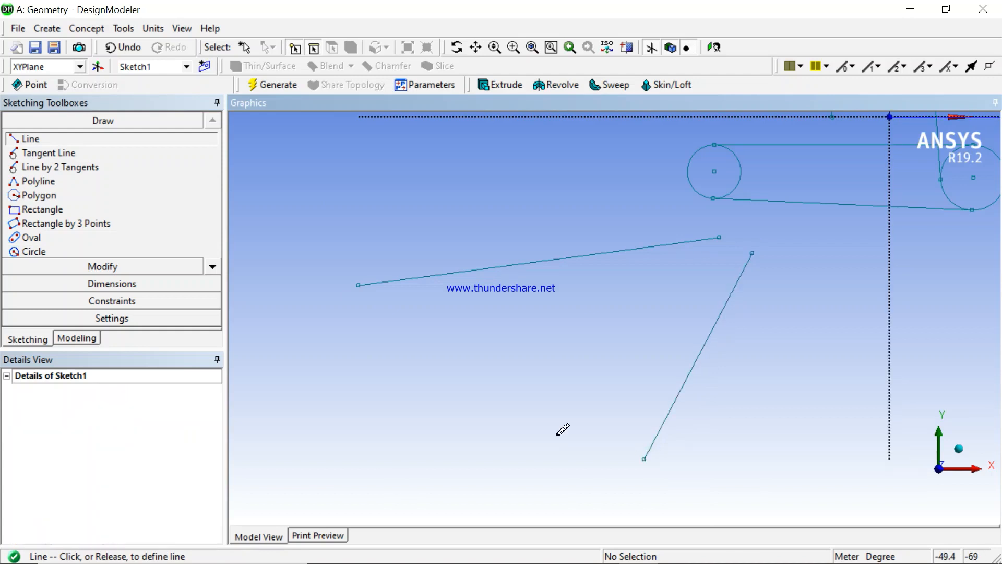
click(305, 339)
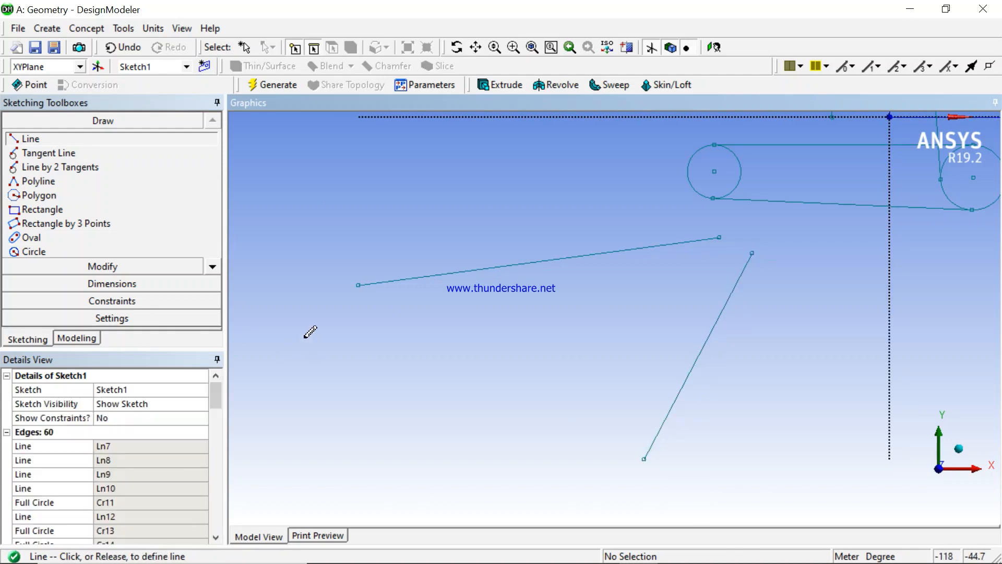
click(453, 493)
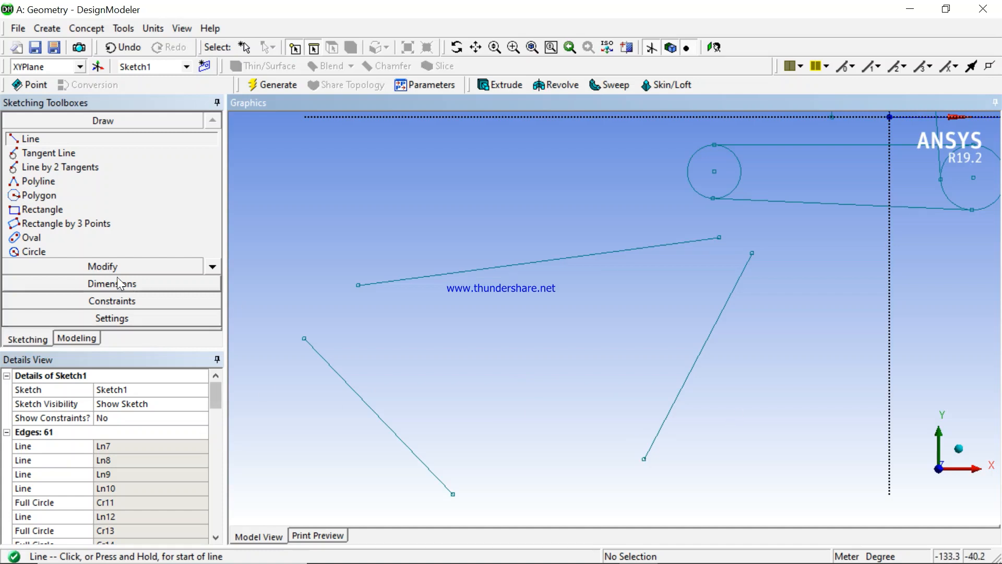
Draw a tiny circle between the three slanted lines and a larger circle around it, passing through about (-83, -42) m
click(34, 252)
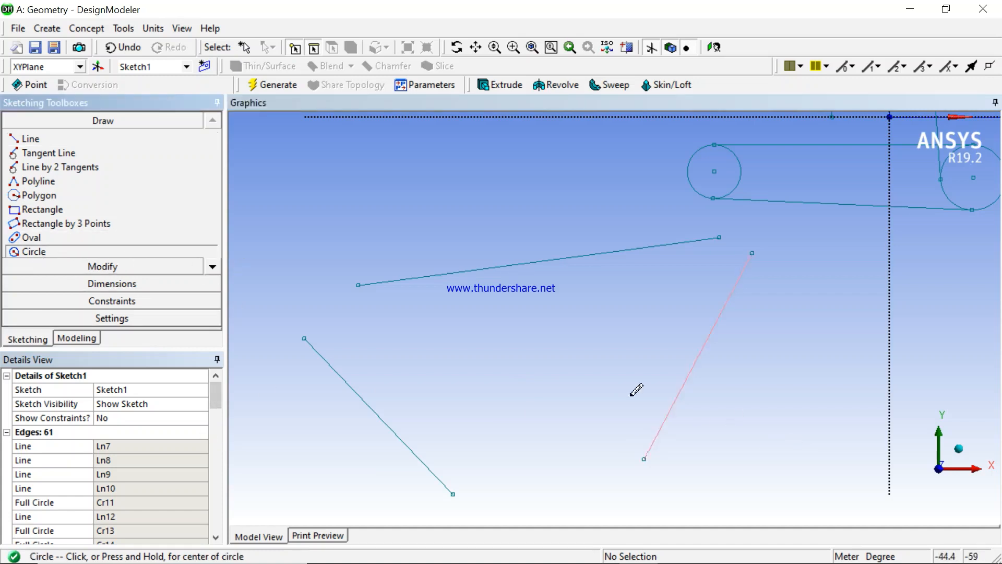
click(520, 380)
click(526, 381)
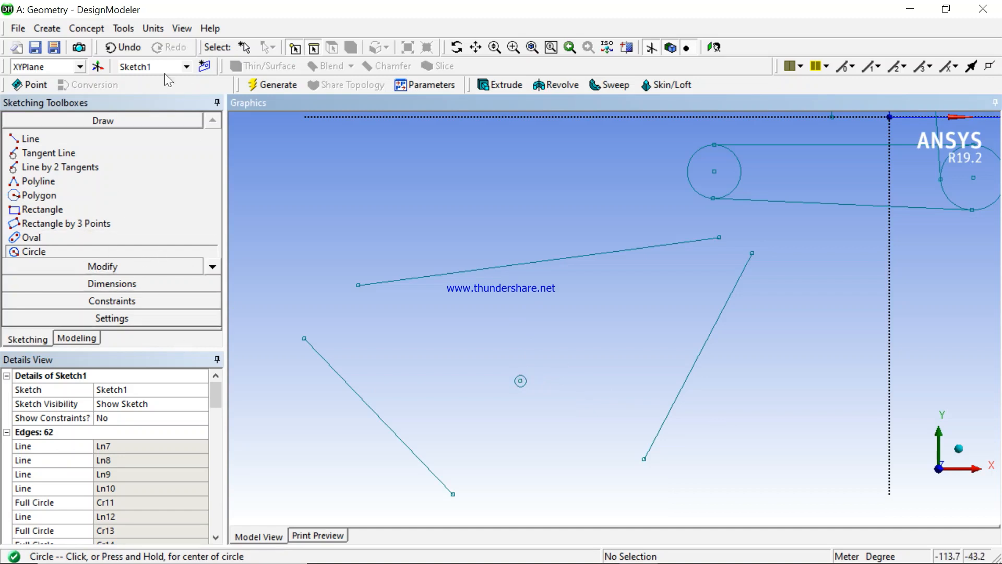
click(549, 362)
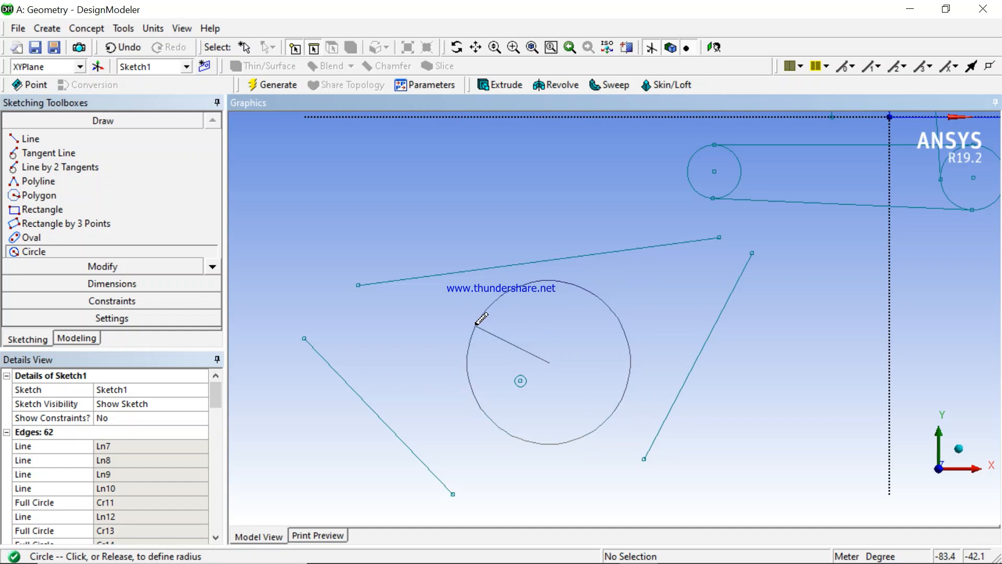
click(475, 323)
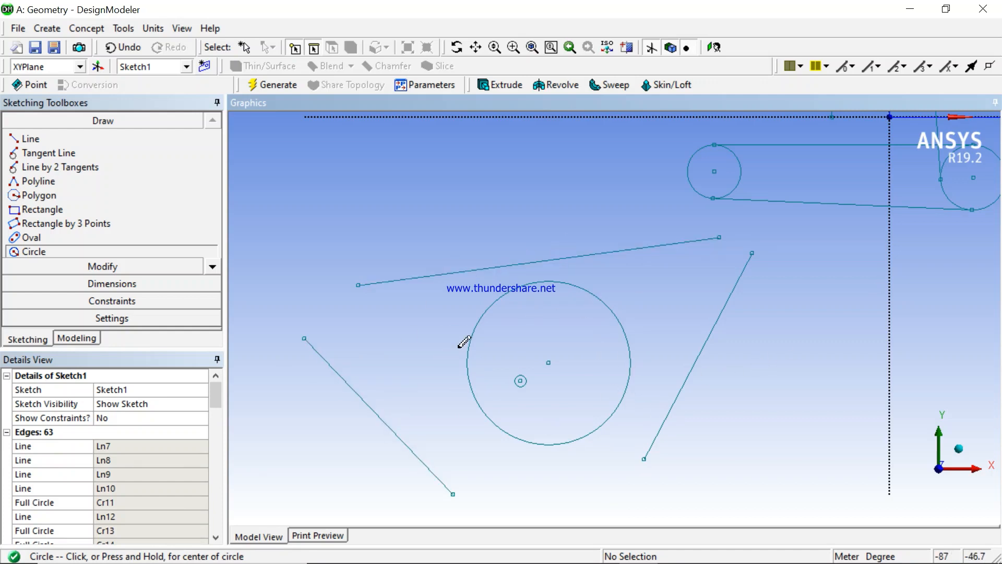
click(387, 334)
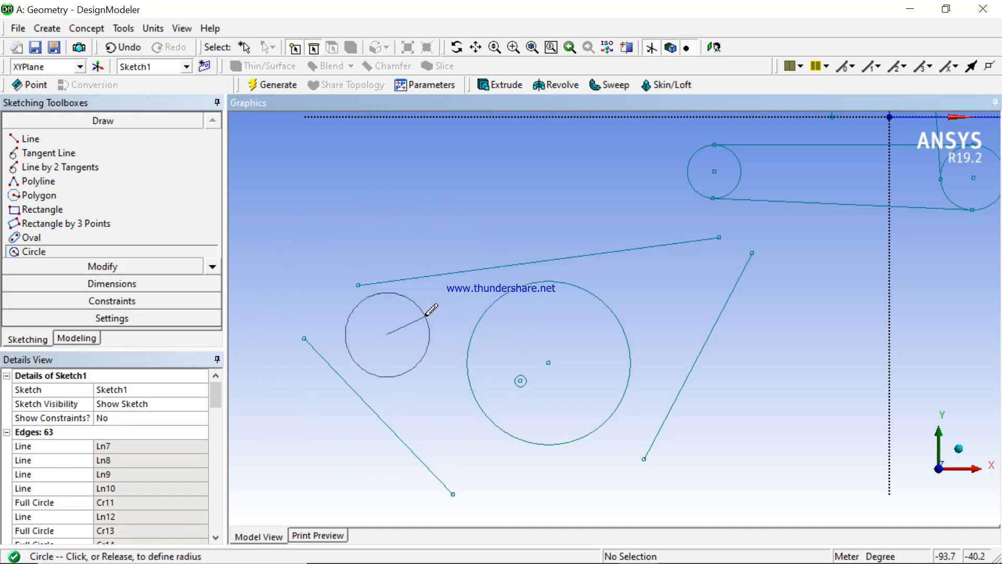
key(Escape)
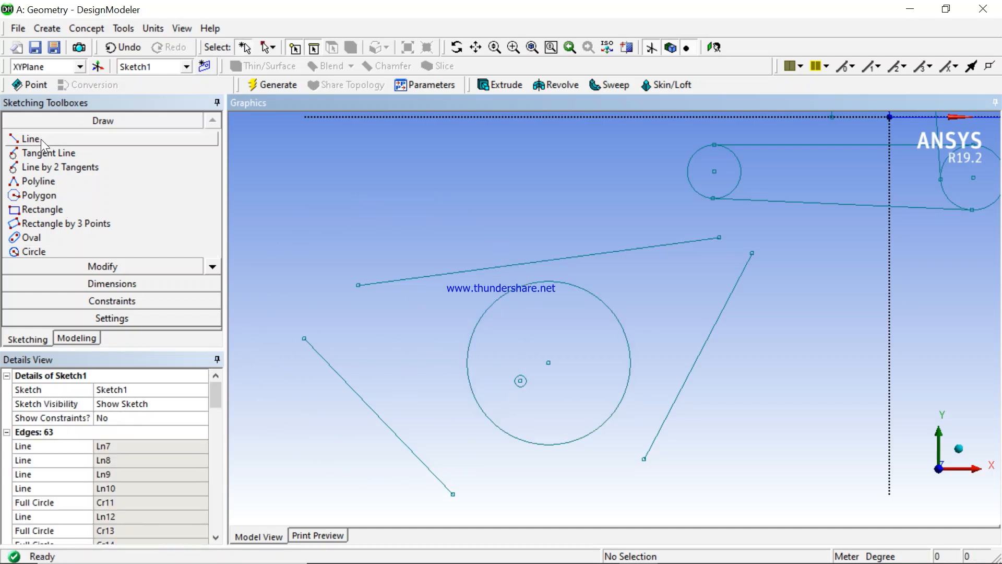
click(44, 140)
click(388, 347)
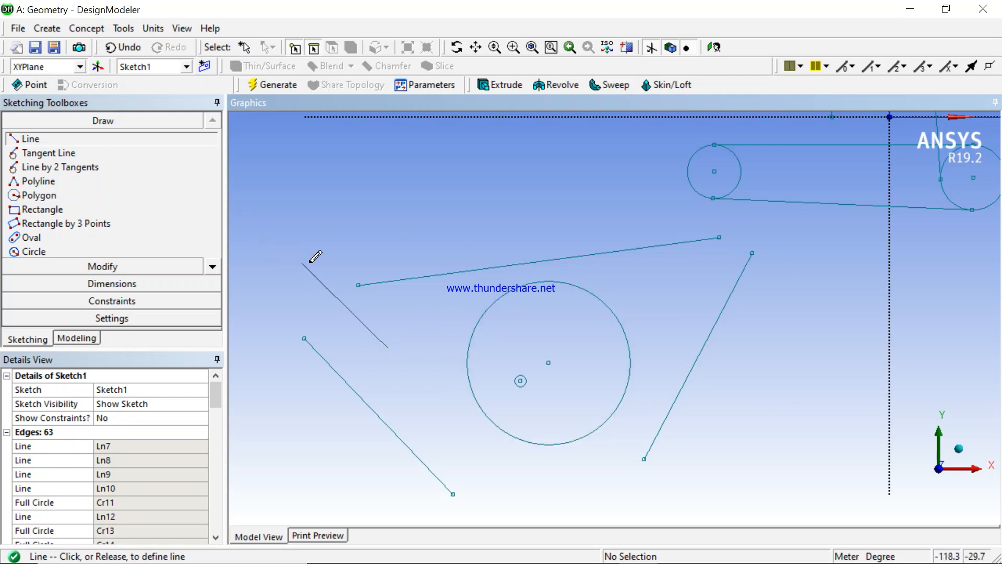
key(Escape)
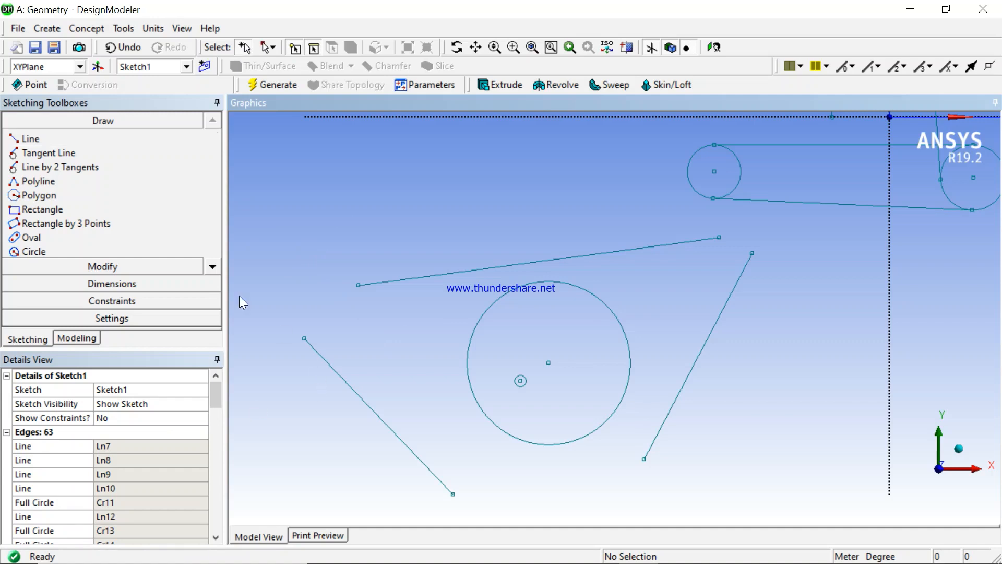
Create a Circle by 3 Tangents that touches the upper slanted line and the two slanted lines on either side
click(215, 267)
click(214, 268)
click(213, 267)
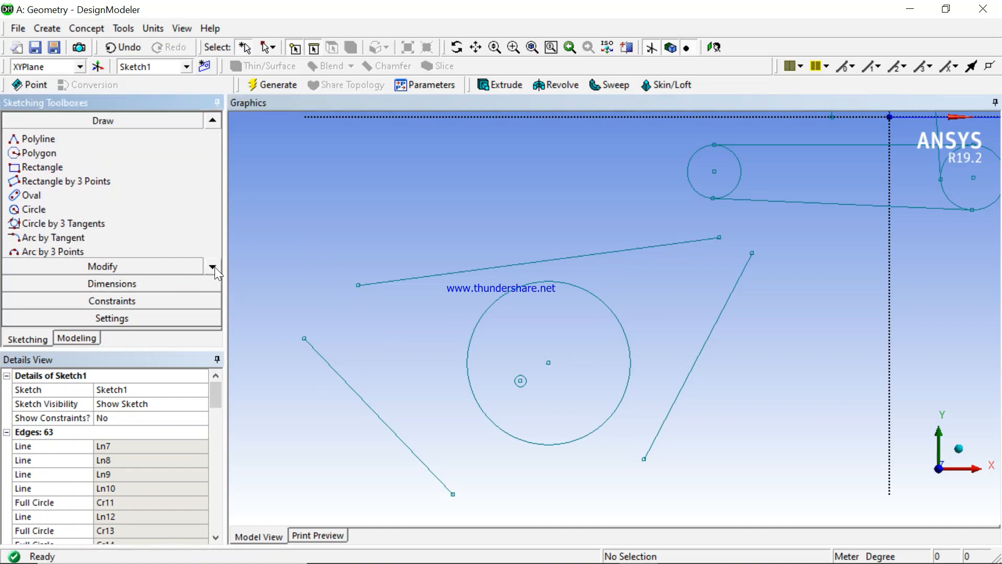
click(66, 224)
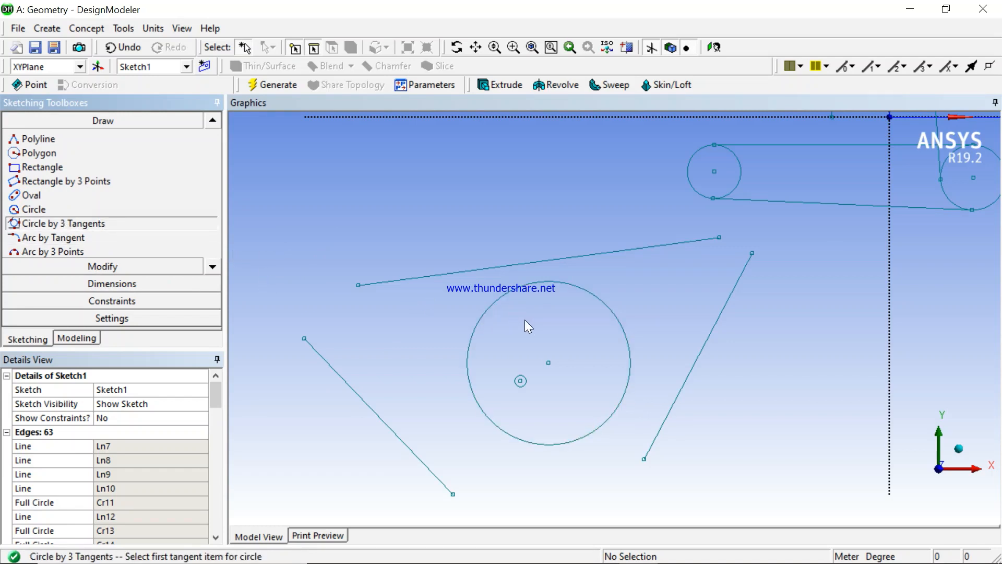
click(444, 274)
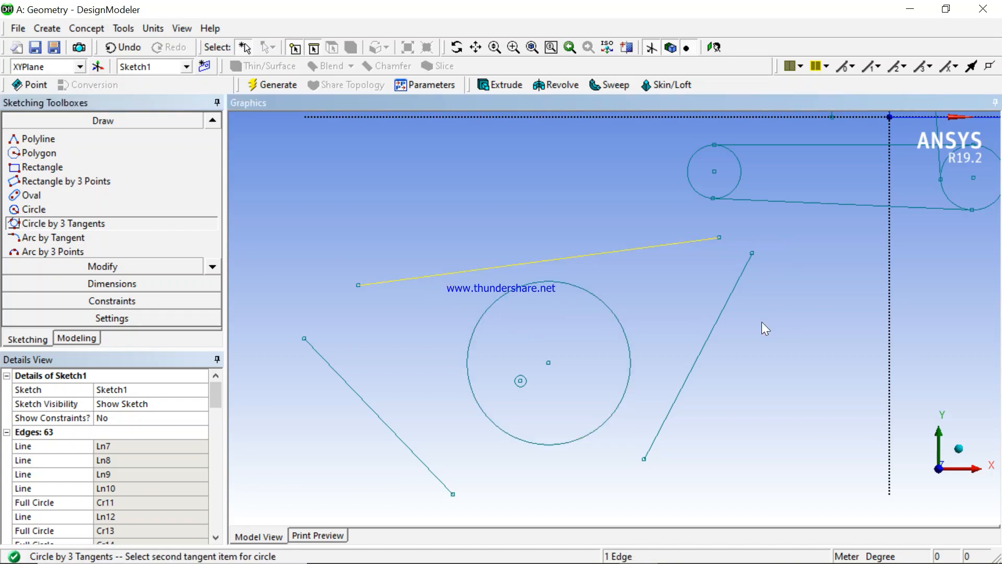
click(716, 336)
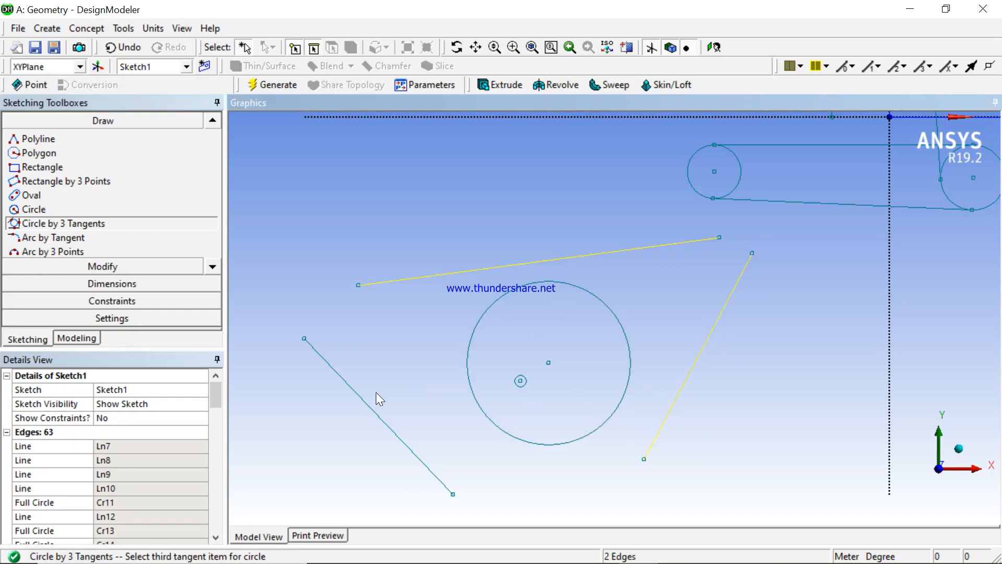
click(370, 407)
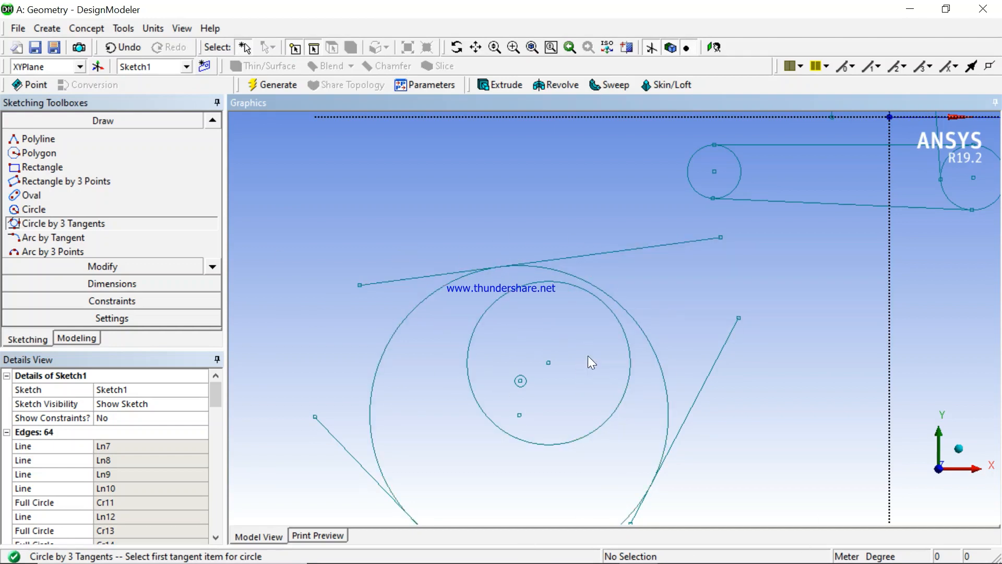
Draw an Arc by Tangent from the upper slanted line's endpoint at about (-34, -24) m, curving down around the neighbouring line's upper end
click(476, 47)
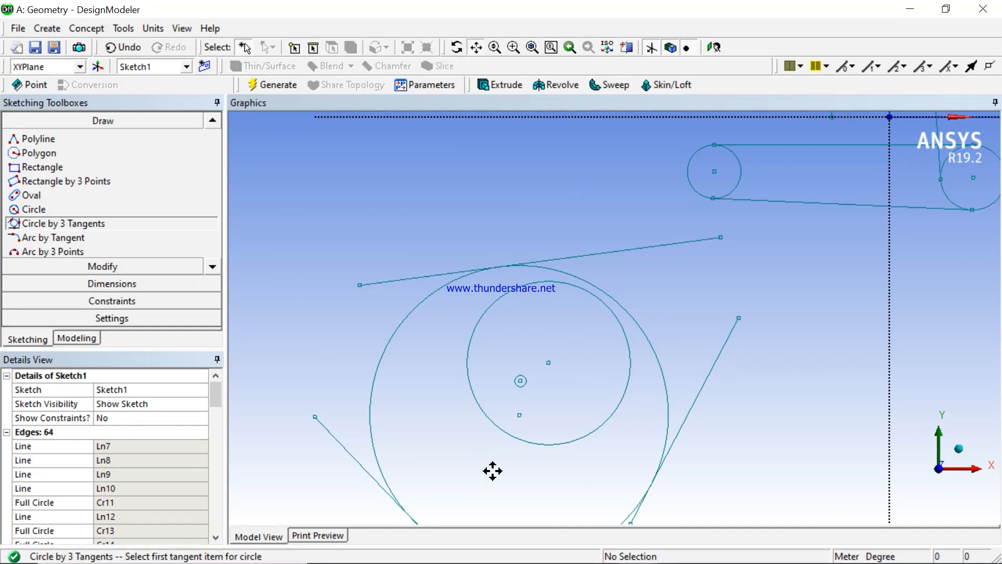
mouse_move(548, 411)
mouse_down()
mouse_move(549, 362)
mouse_move(572, 331)
mouse_up()
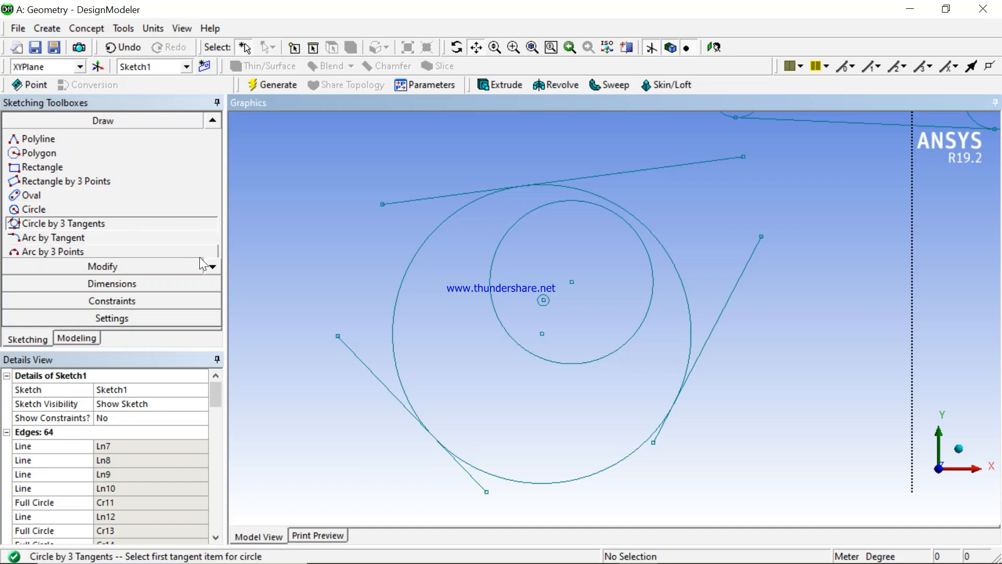
click(213, 268)
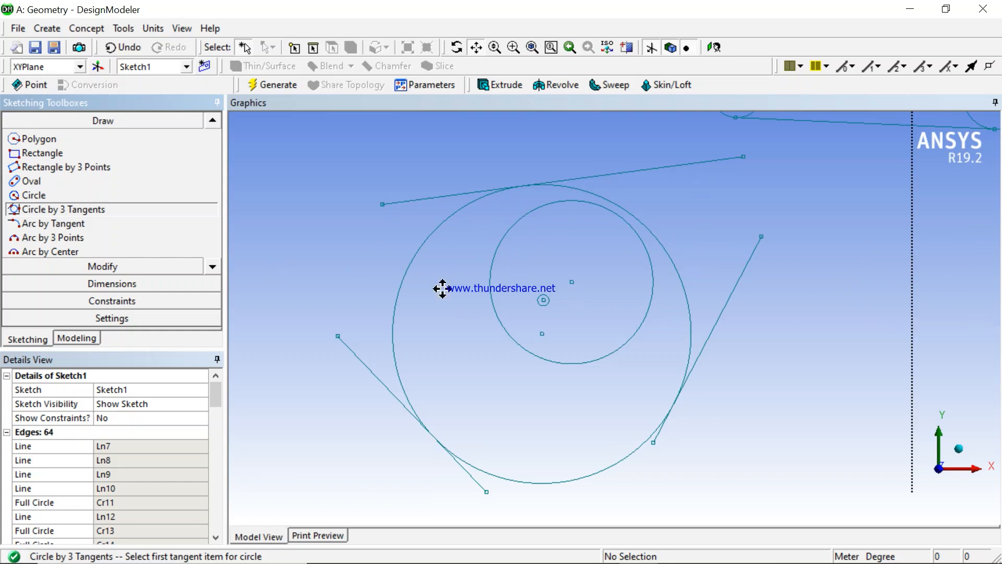
click(55, 224)
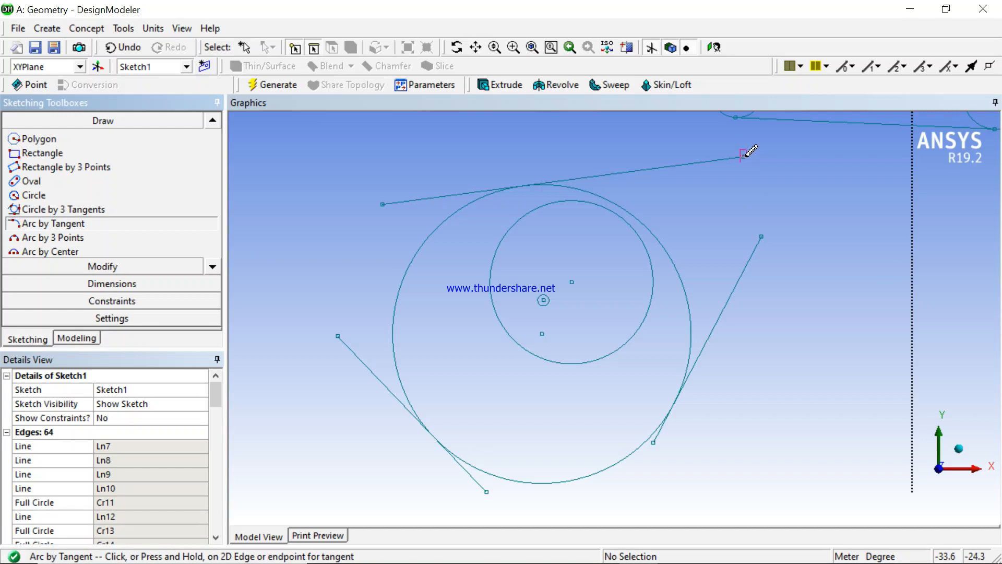
click(744, 156)
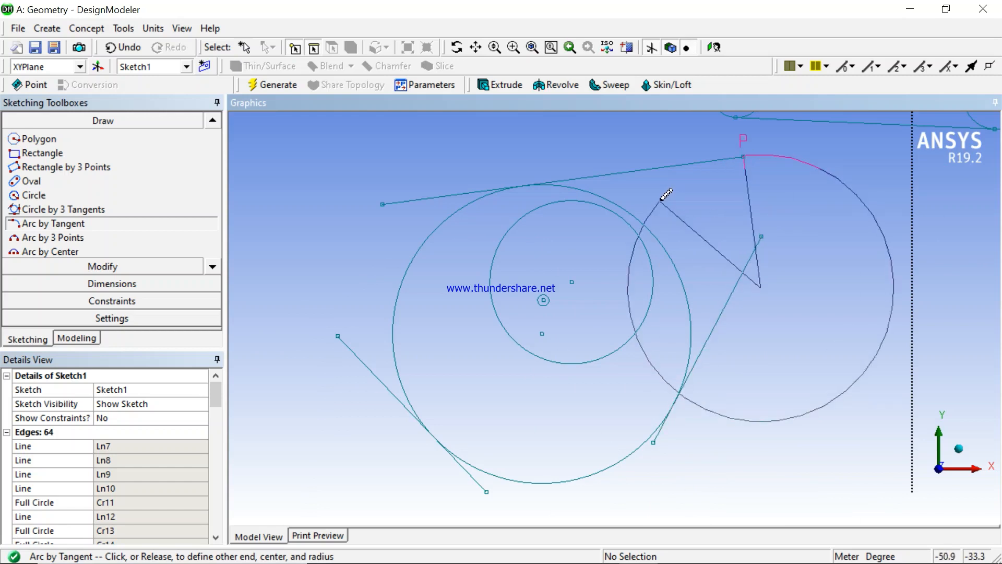
click(782, 257)
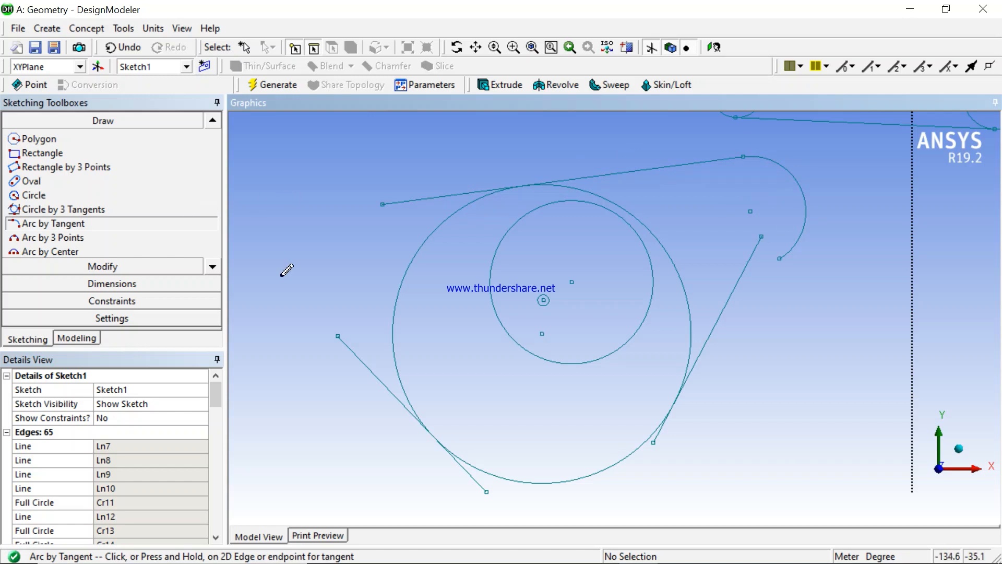
Draw an Arc by 3 Points with endpoints at about (48, -40) and (96, -6) m, bulging downward through about (111, -72) m
click(212, 267)
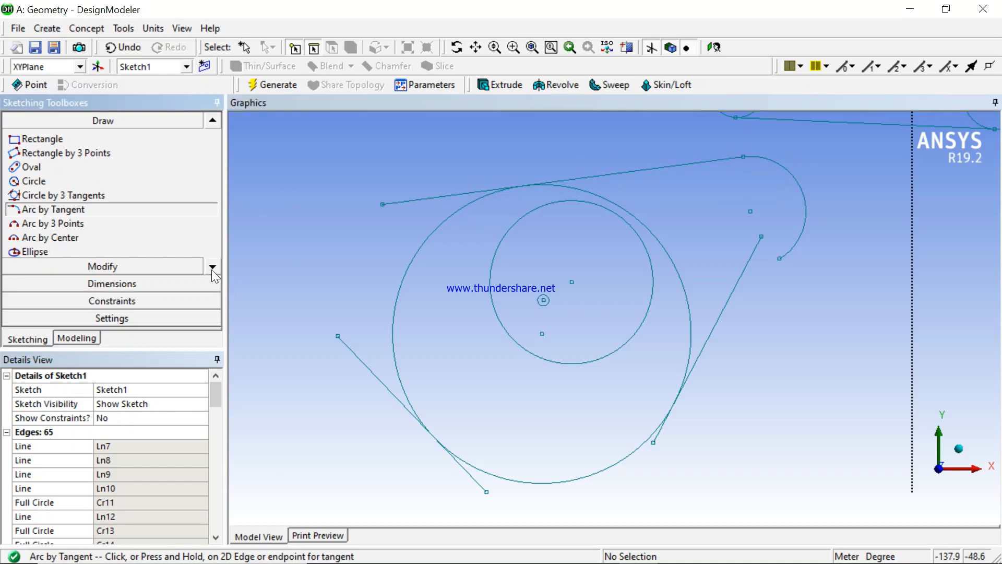
click(55, 225)
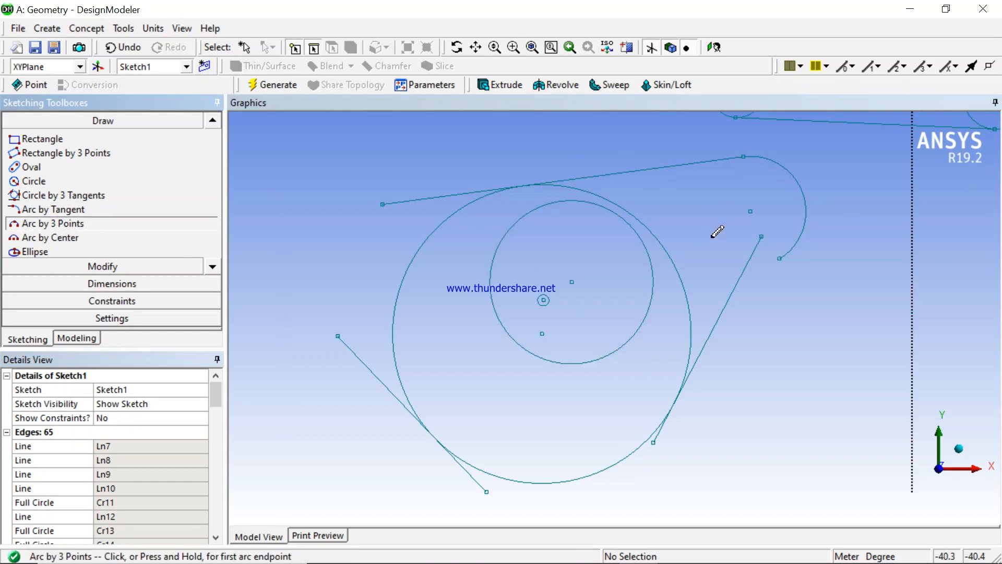
scroll(716, 231, down, 2)
scroll(655, 273, up, 3)
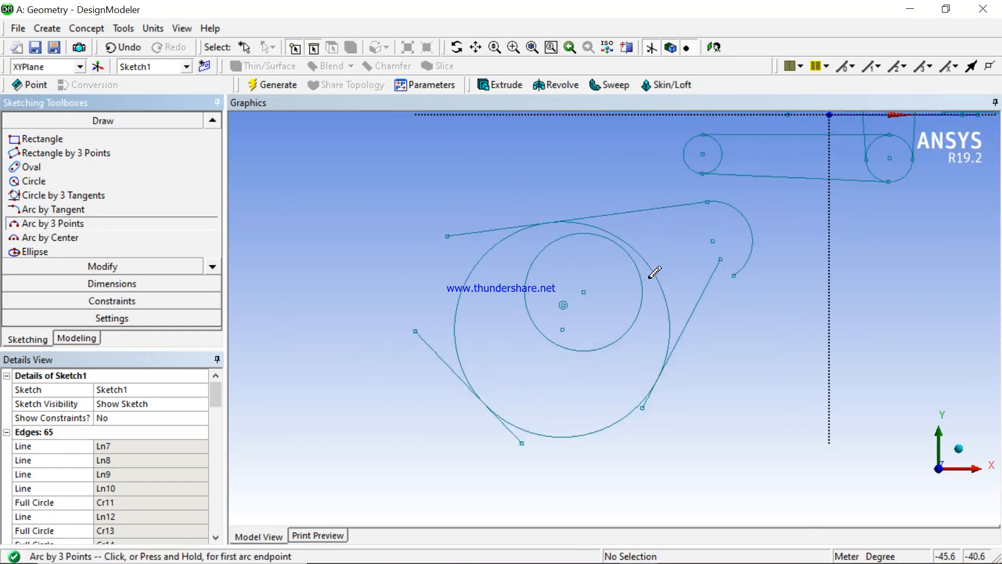
click(476, 47)
drag(682, 293, 451, 277)
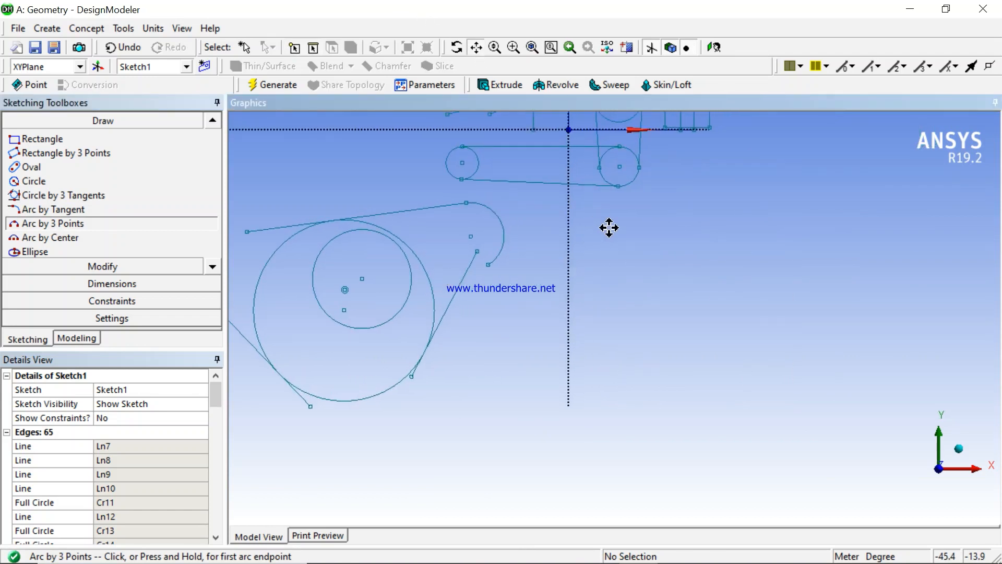
drag(604, 248, 565, 272)
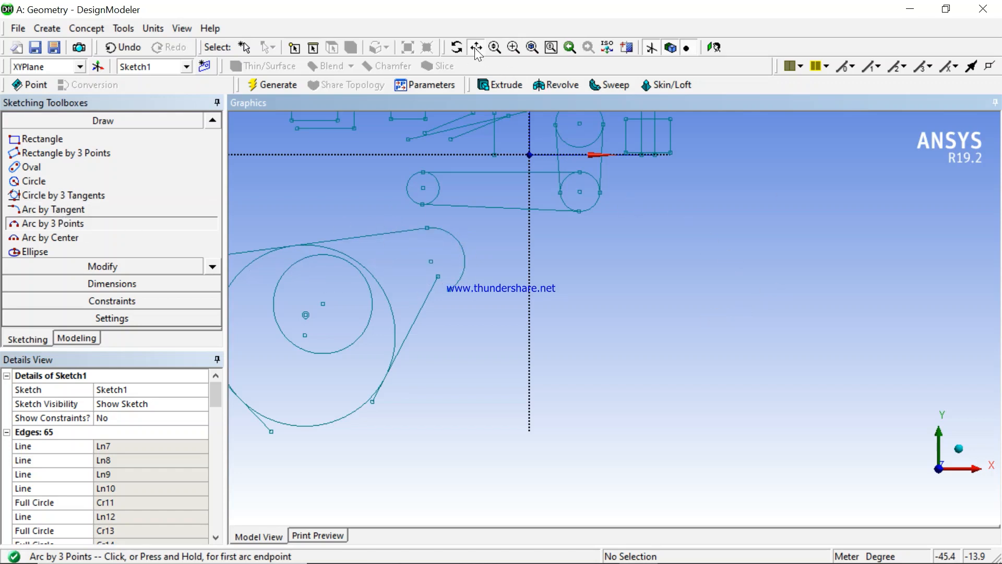
click(680, 269)
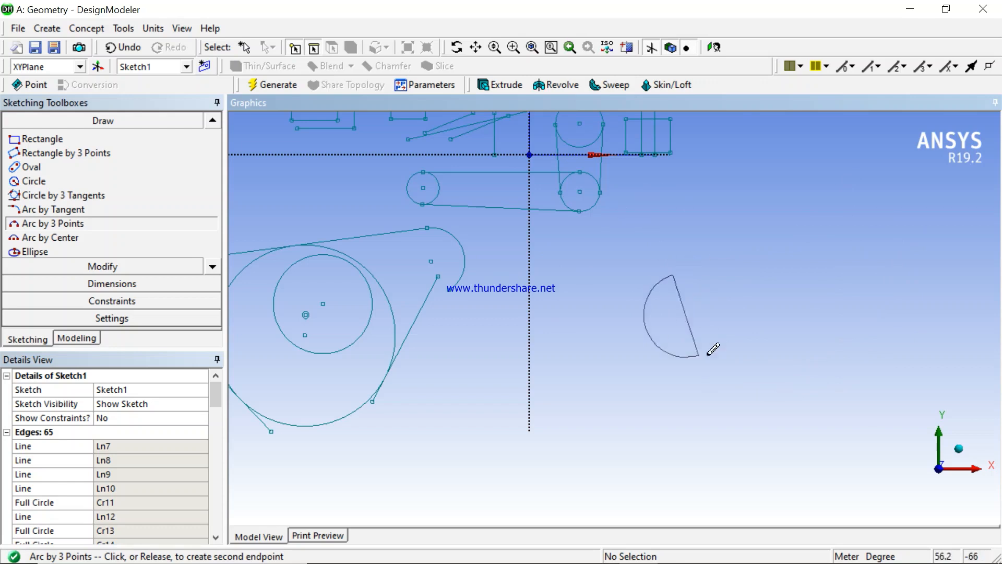
click(823, 167)
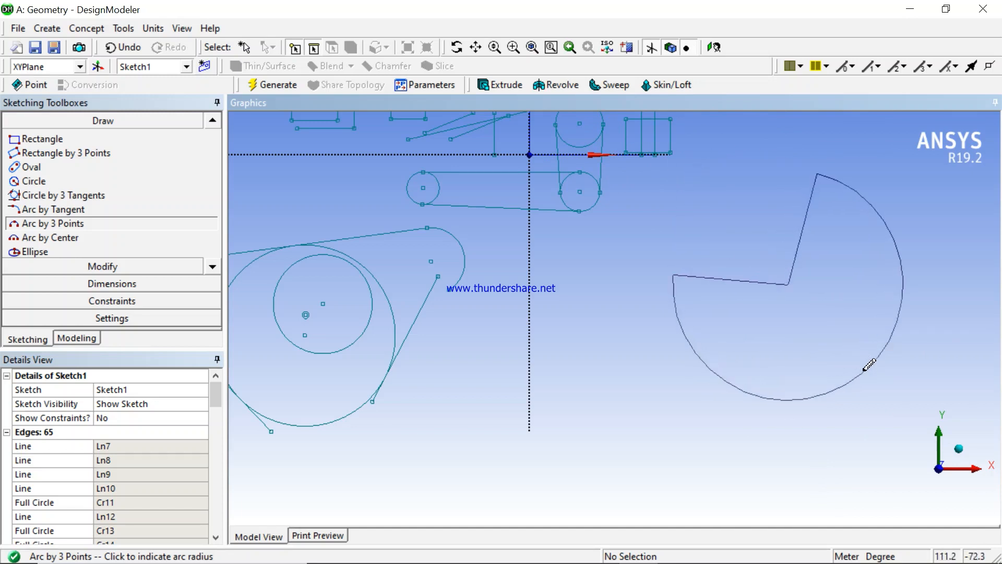
click(869, 365)
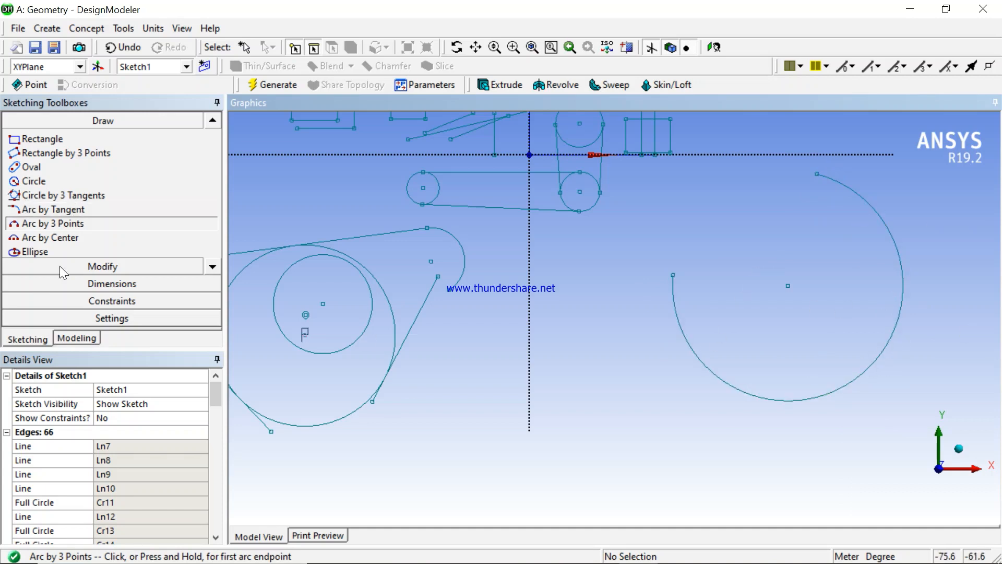
Draw two clockwise Arcs by Center, centred at about (32, -80) and (20, -64) m and starting at about (30, -25) and (46, -12) m
click(62, 238)
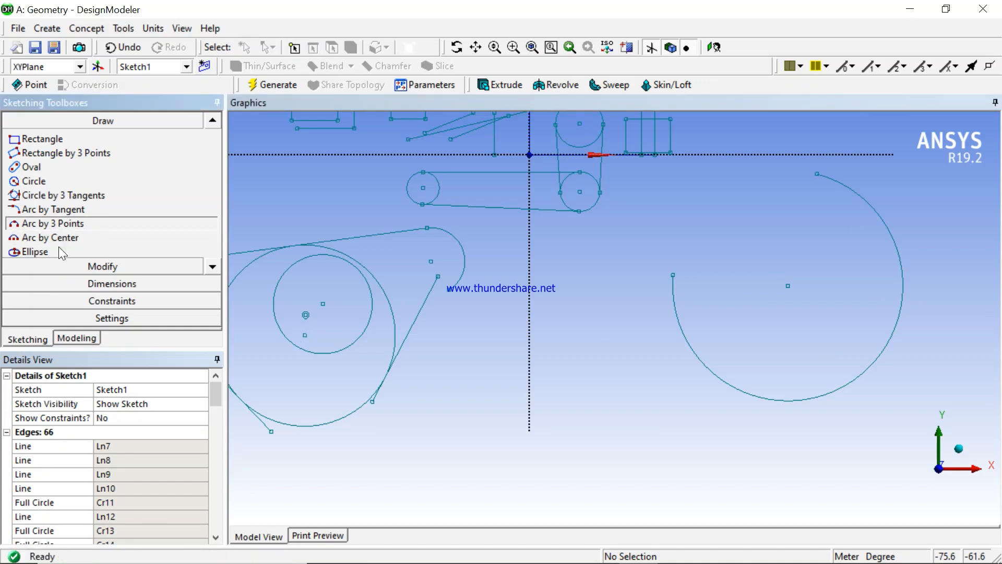
click(628, 394)
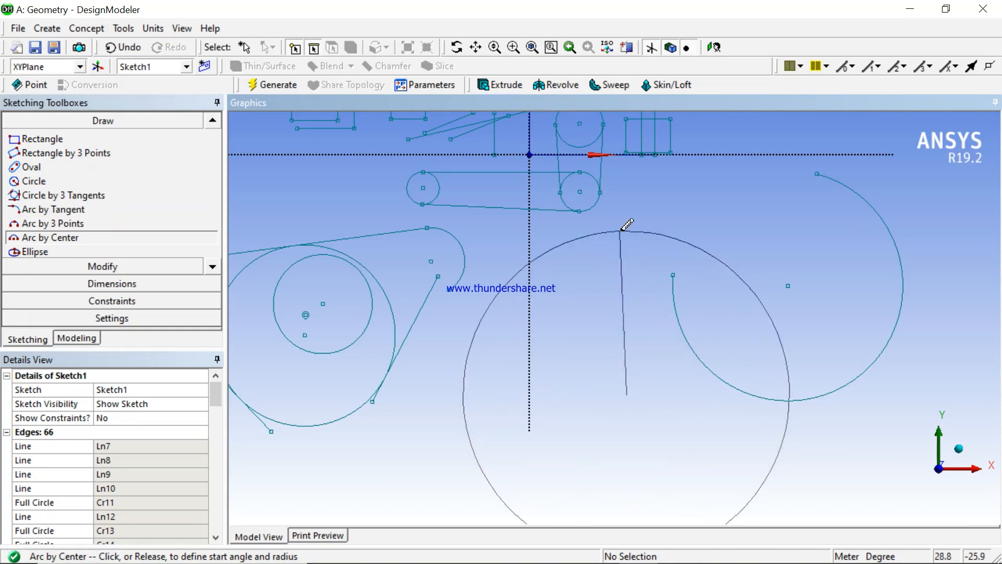
click(623, 228)
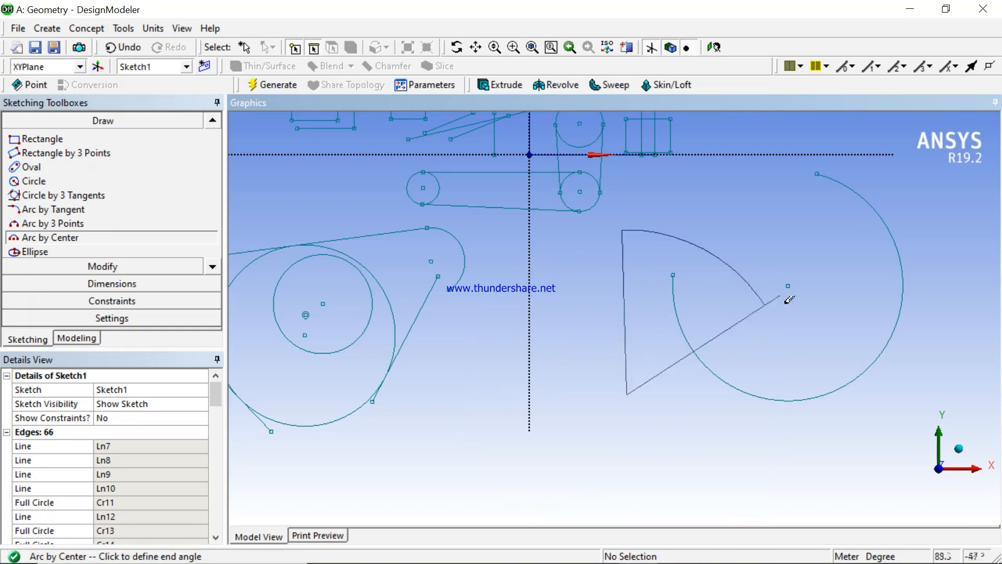
click(753, 466)
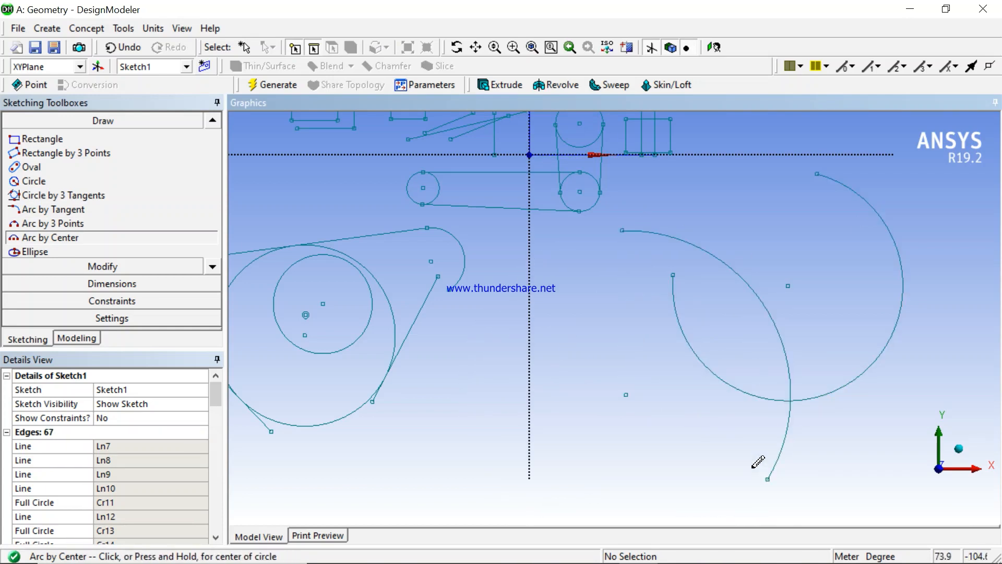
click(590, 346)
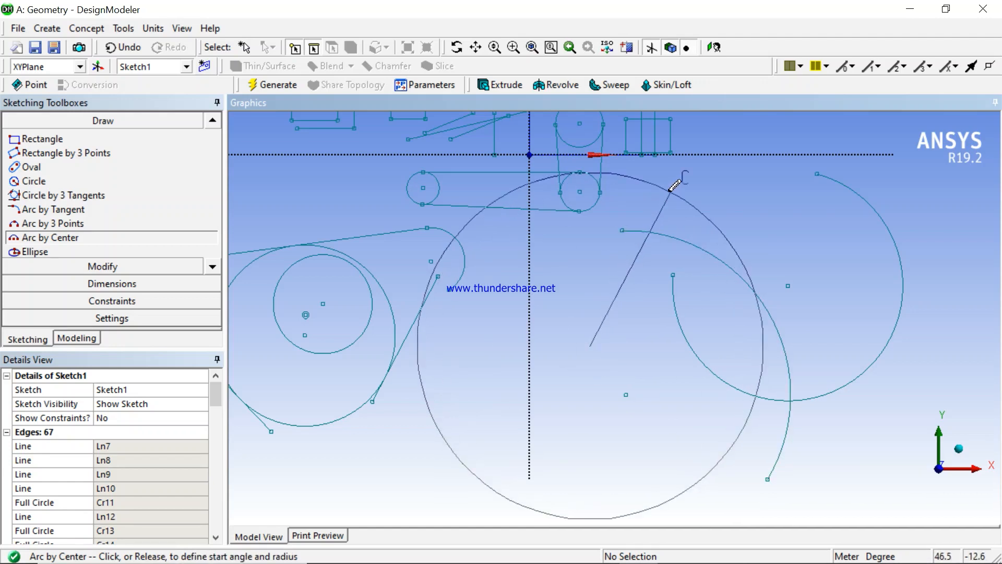
click(672, 189)
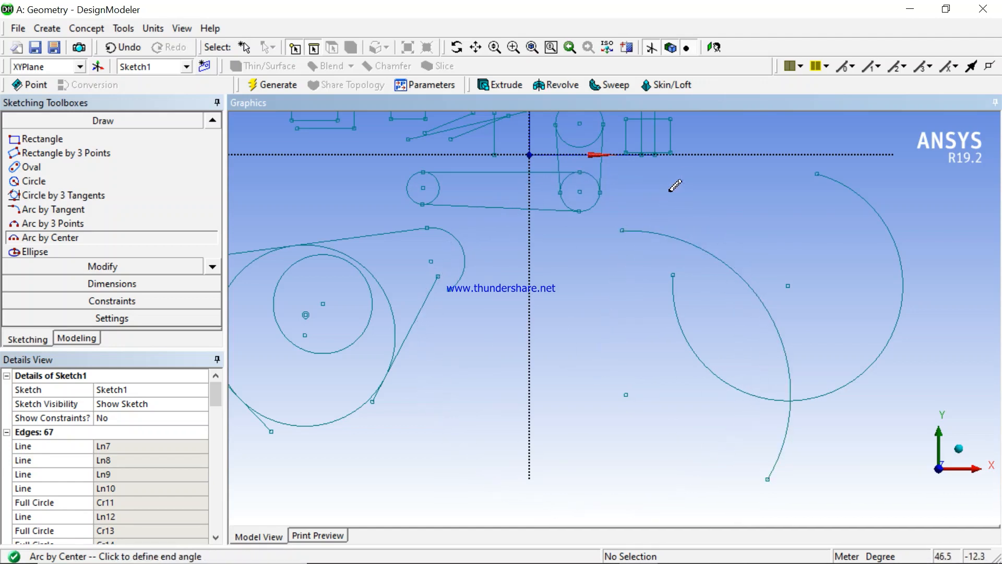
click(693, 458)
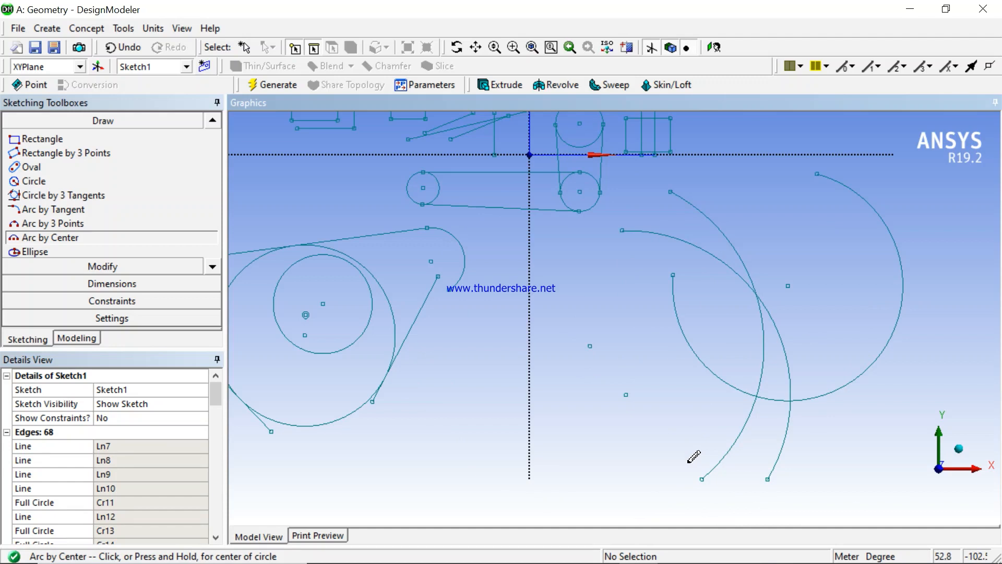
Draw a tall Ellipse centred at about (78, 23) m, with half-axes of about 19 m across and 51 m vertically
click(215, 270)
click(215, 270)
click(215, 270)
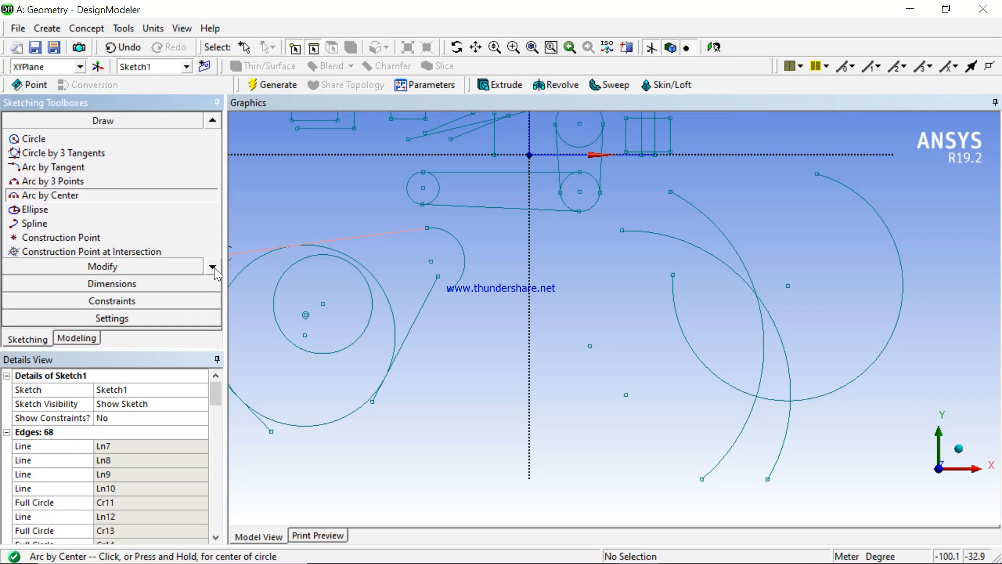
click(214, 269)
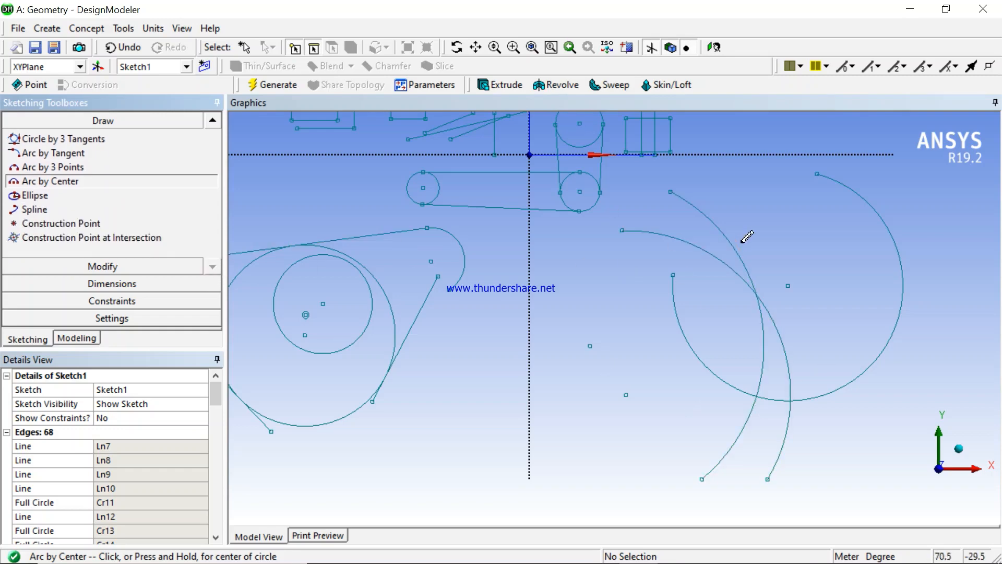
scroll(638, 217, down, 4)
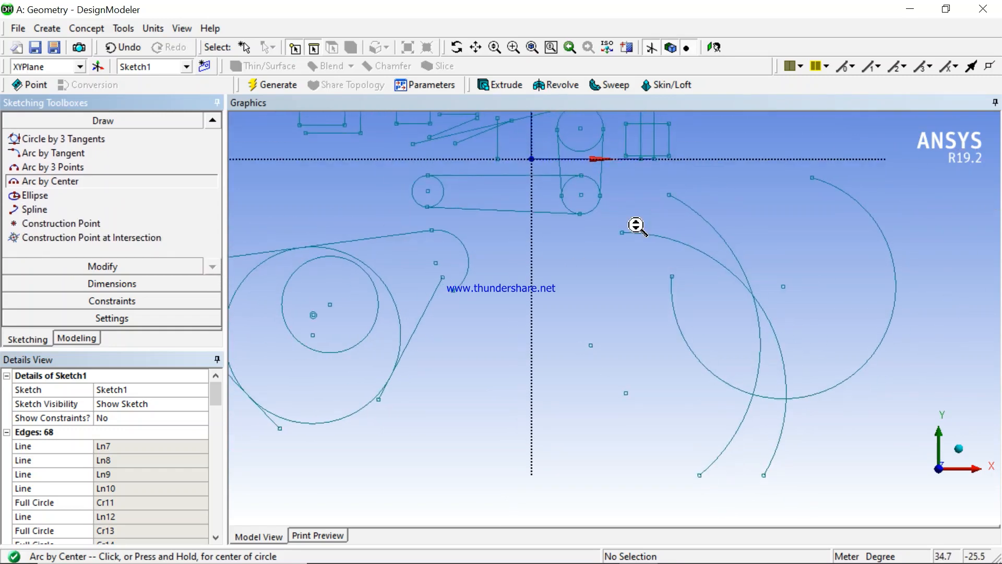
scroll(641, 219, down, 2)
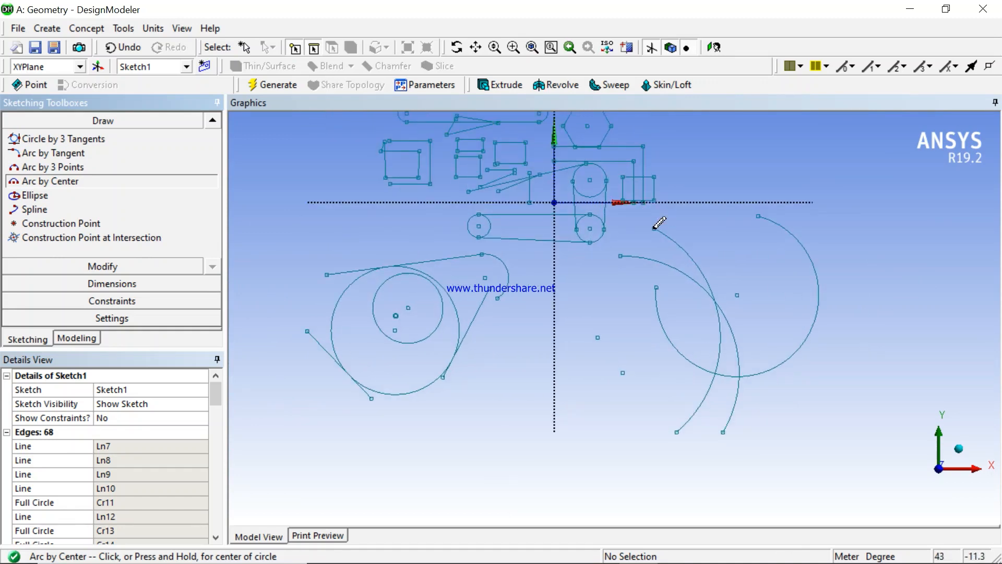
click(35, 195)
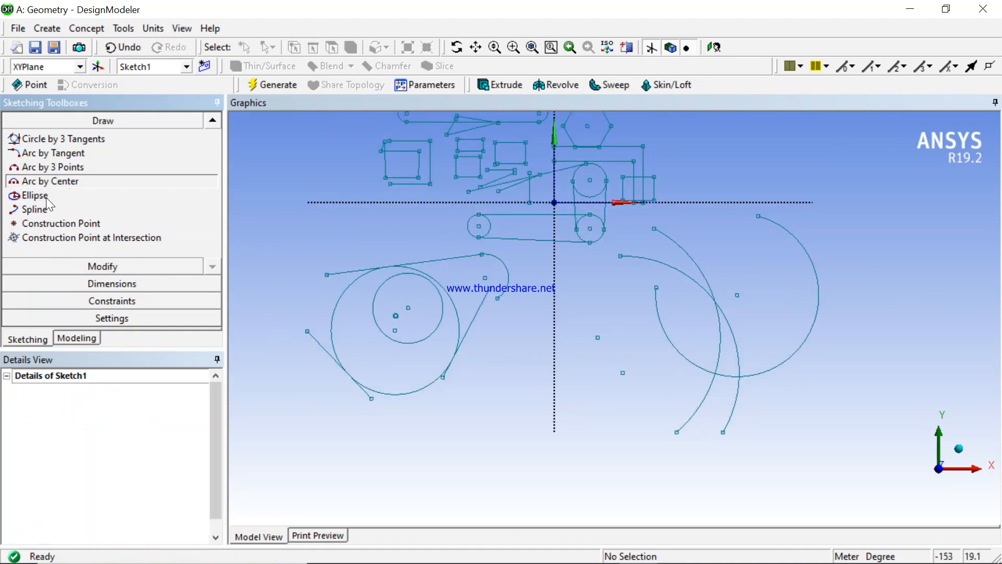
click(718, 155)
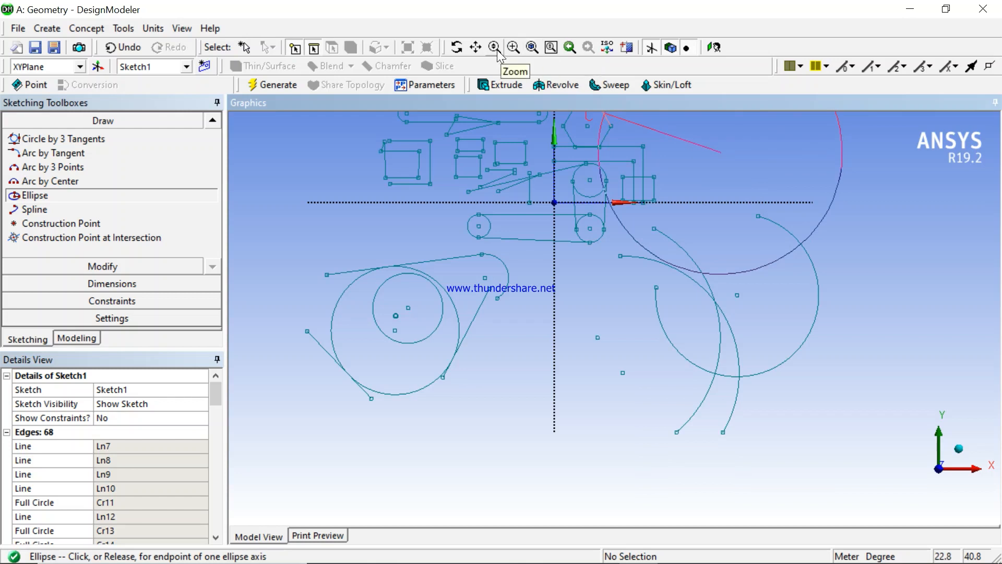
click(533, 49)
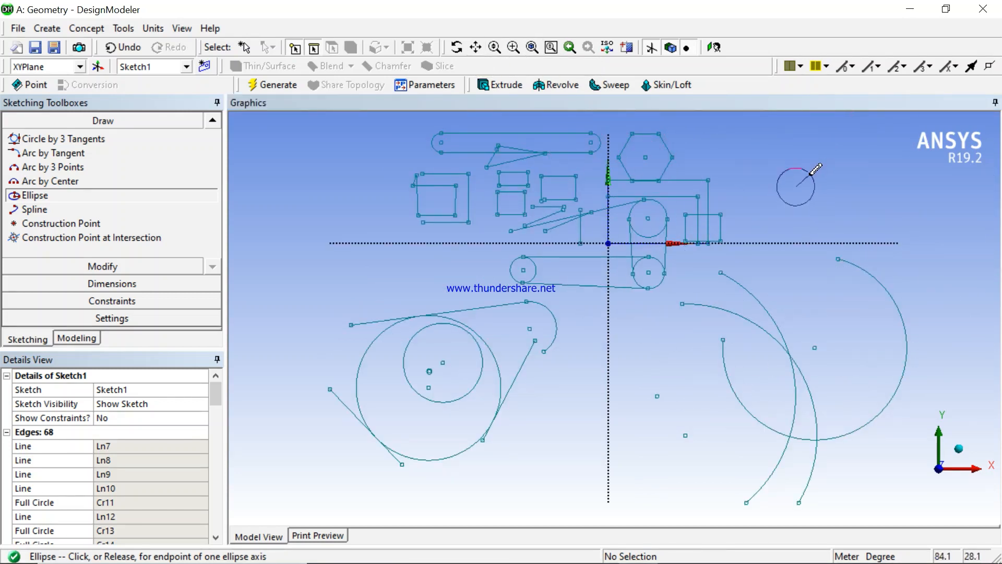
click(842, 189)
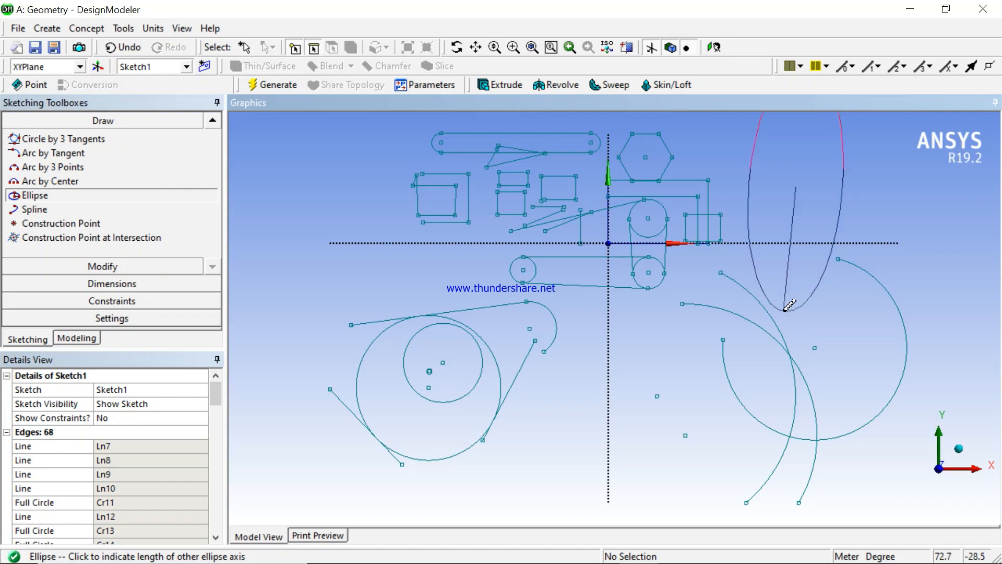
click(791, 311)
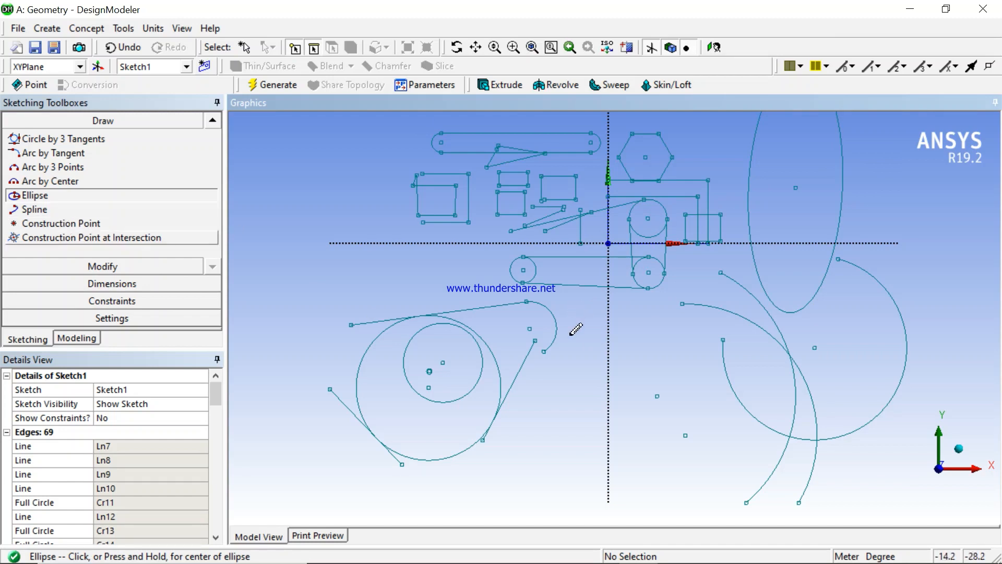
Place six construction points in an upward zigzag beside the ellipse, from about (126, 10) to about (175, 63) m
scroll(650, 274, up, 1)
scroll(650, 274, down, 3)
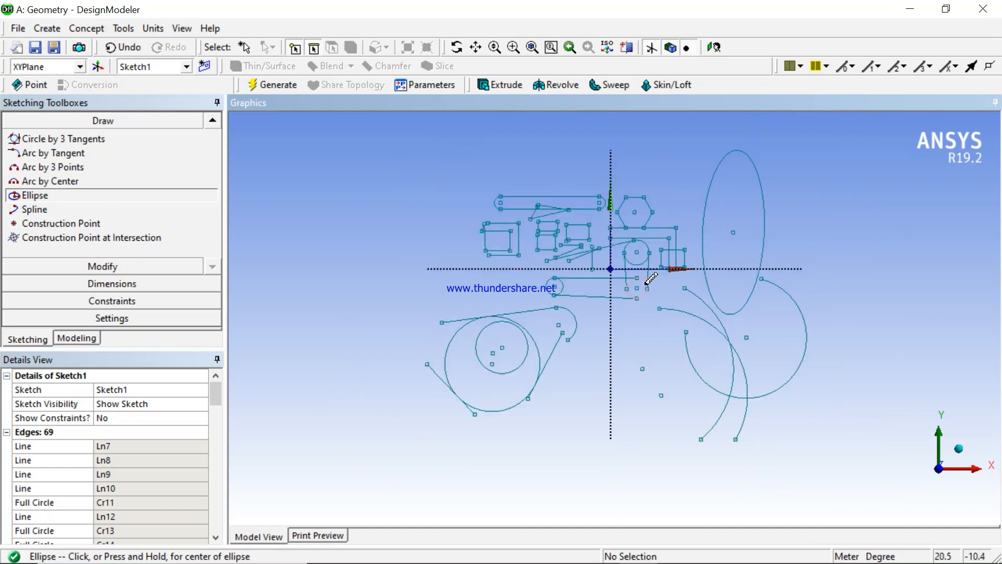
click(476, 48)
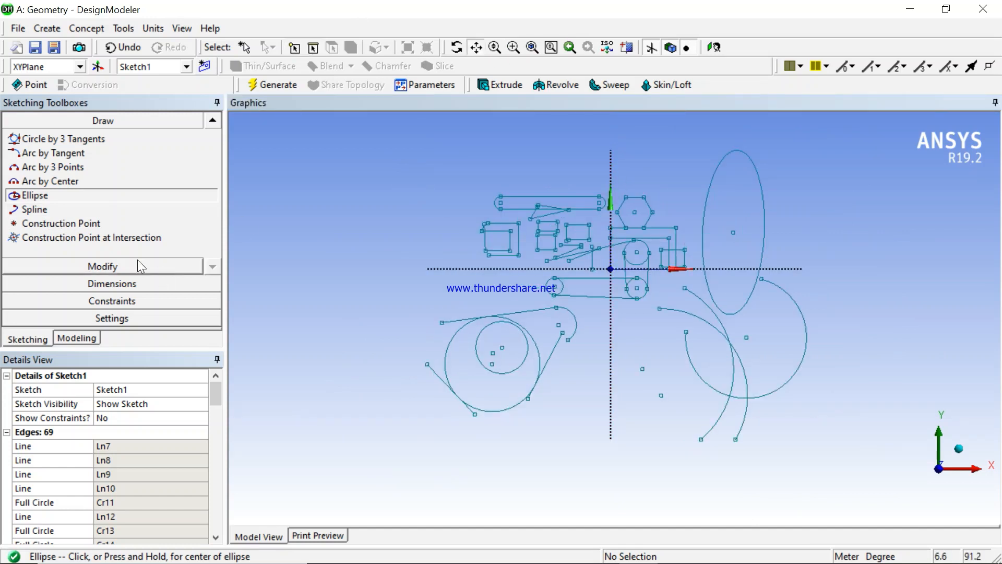
drag(835, 256, 696, 291)
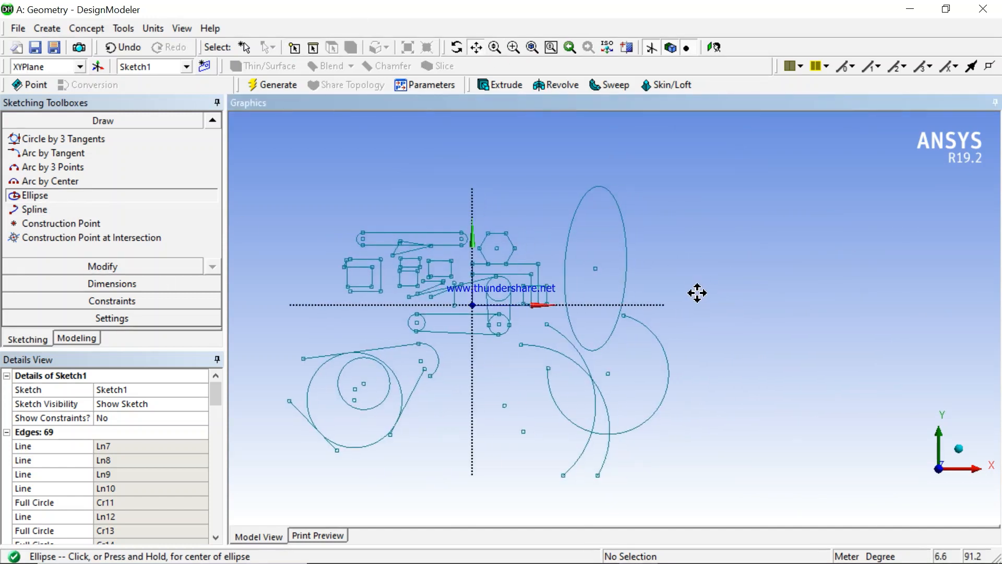
scroll(707, 288, up, 4)
scroll(694, 313, up, 5)
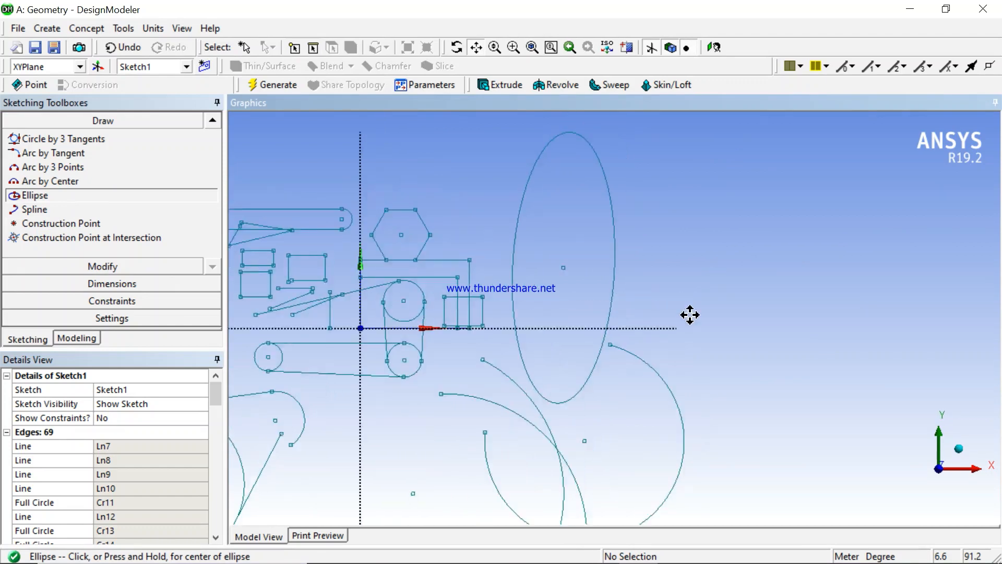
scroll(700, 349, down, 2)
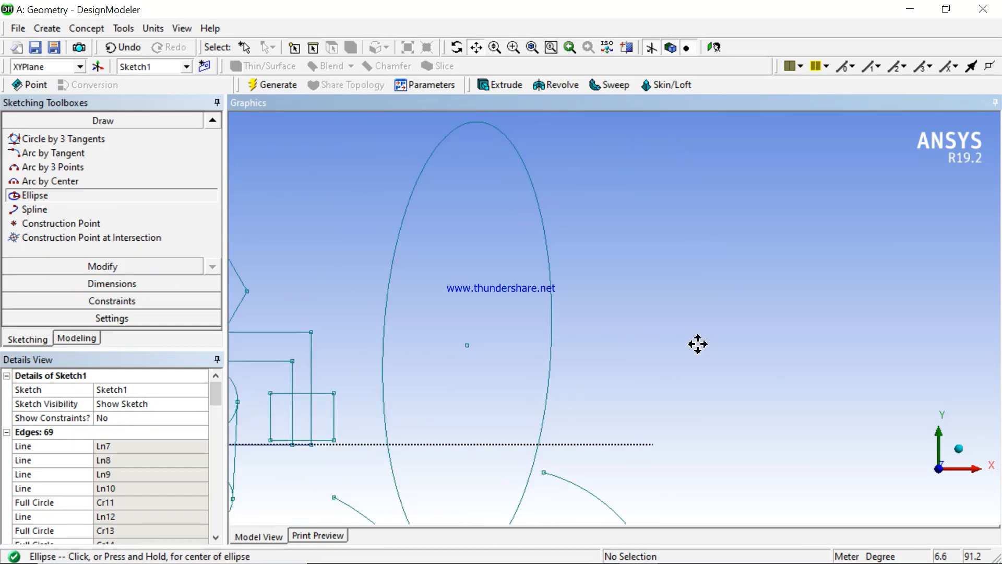
click(60, 228)
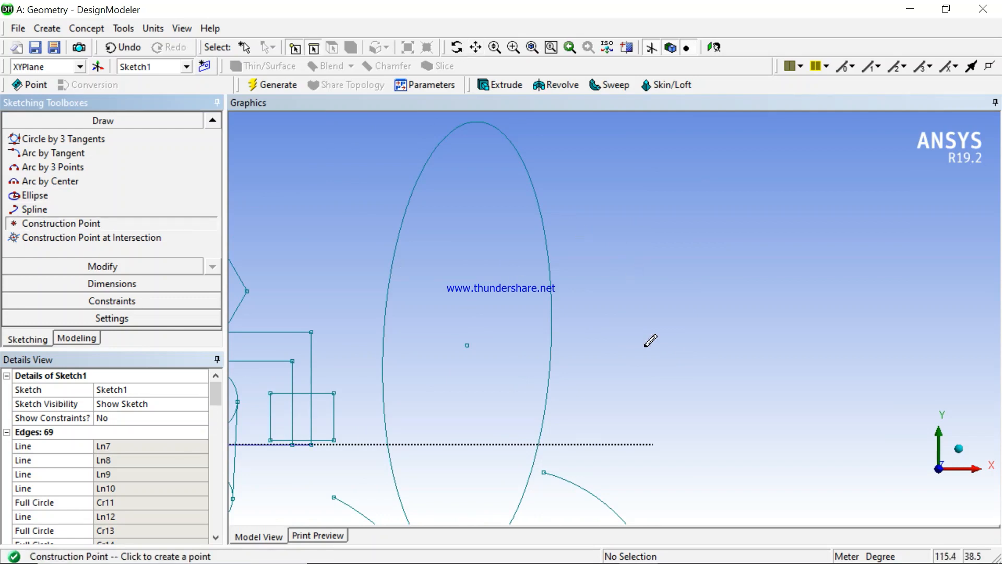
click(675, 400)
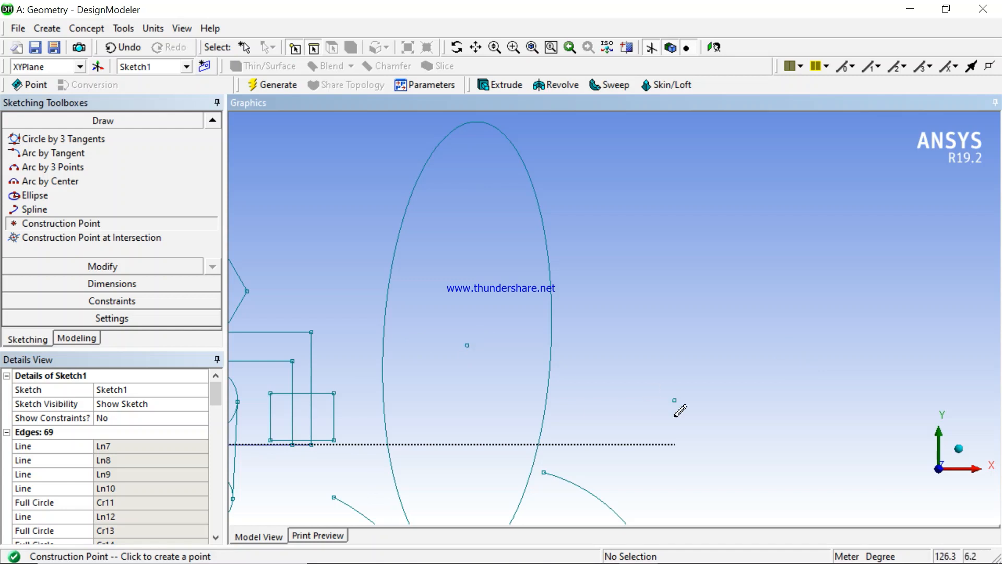
click(767, 345)
click(649, 280)
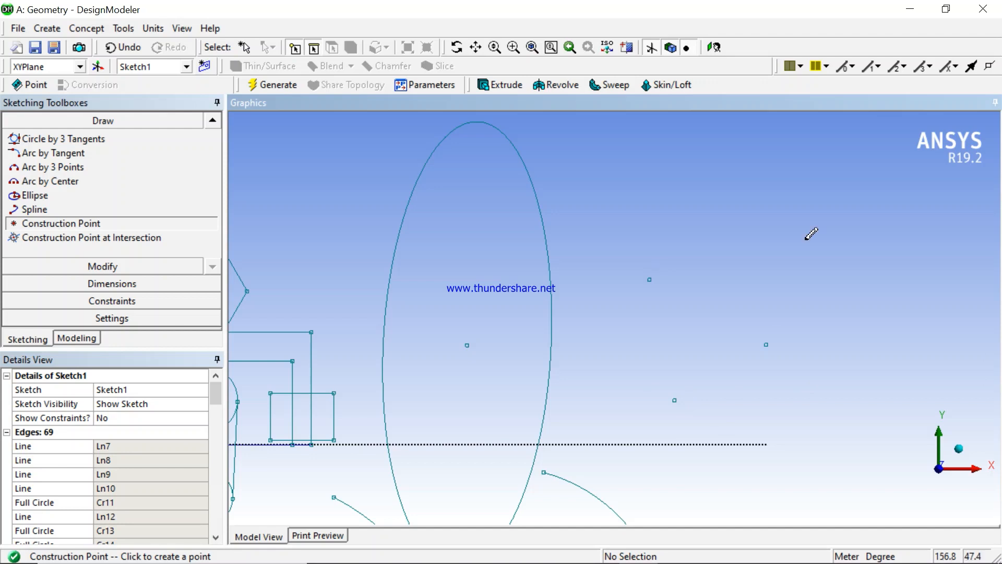
click(805, 240)
click(693, 173)
click(886, 173)
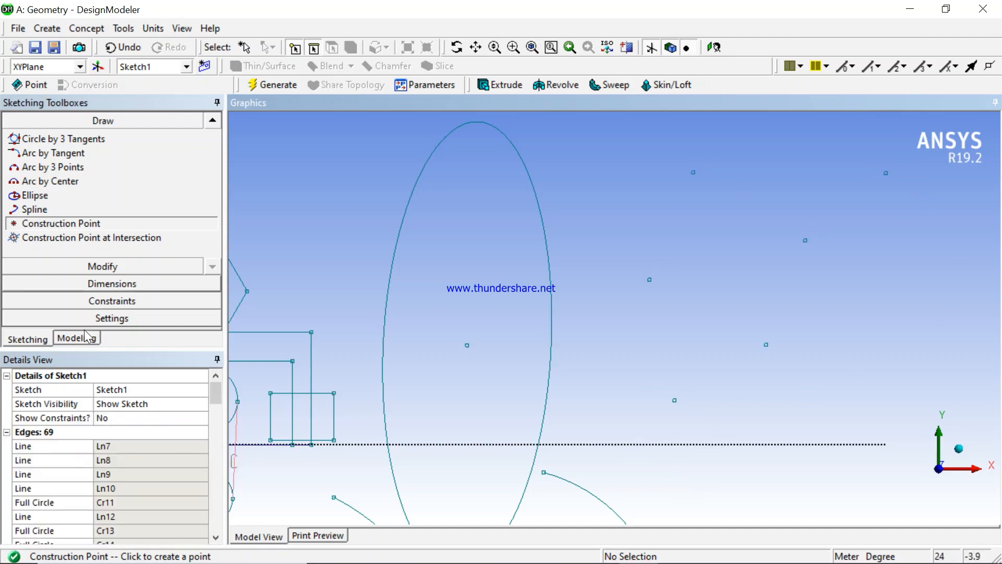
Draw a flexible Spline through the six zigzag construction points beside the ellipse and finish it with Open End
click(35, 209)
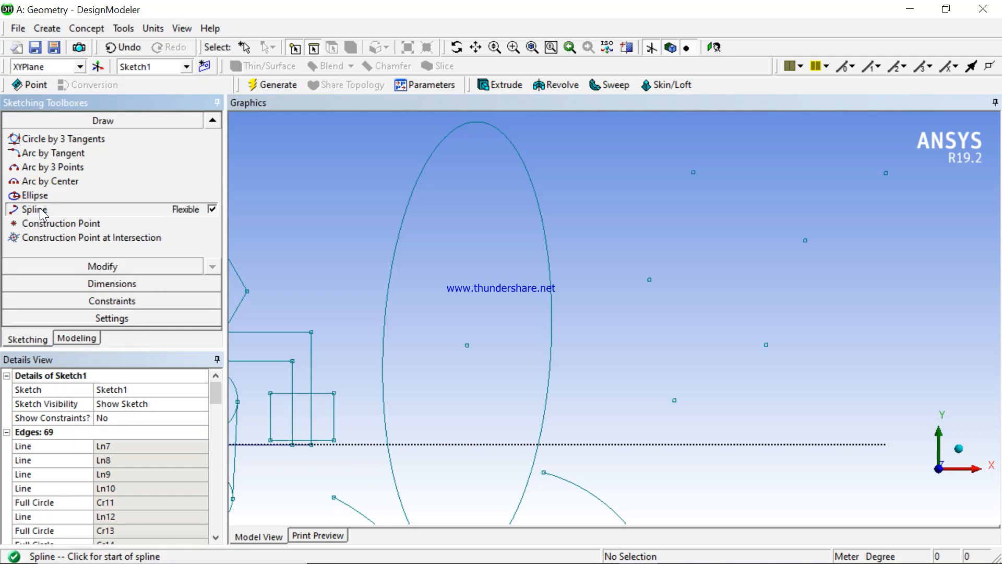
click(682, 393)
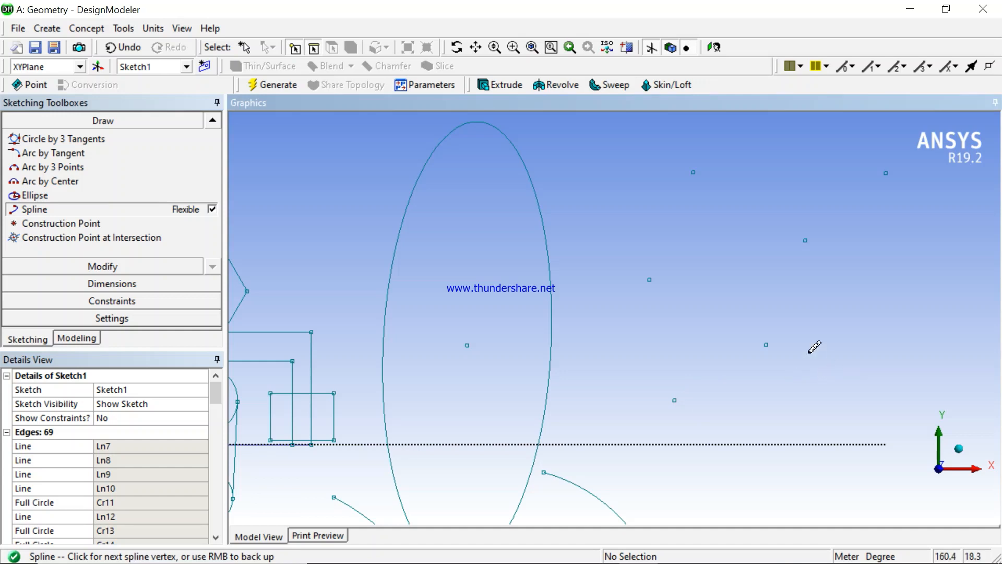
click(767, 345)
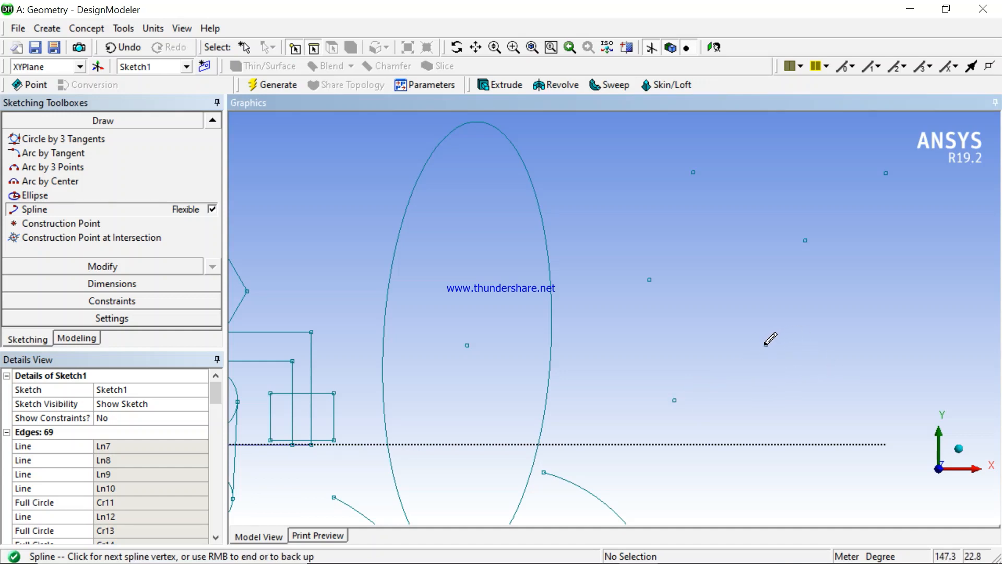
click(649, 280)
click(806, 241)
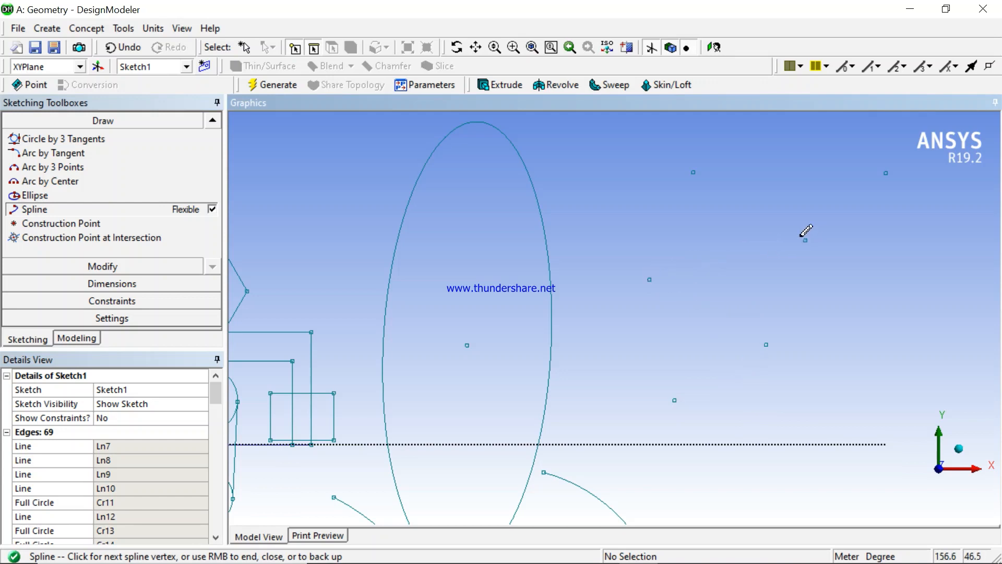
click(693, 172)
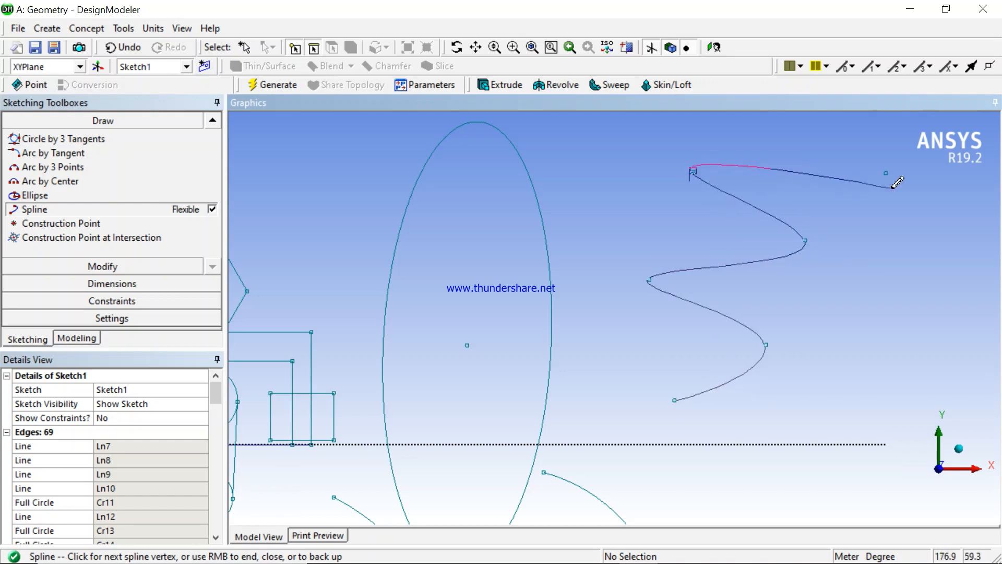
key(Escape)
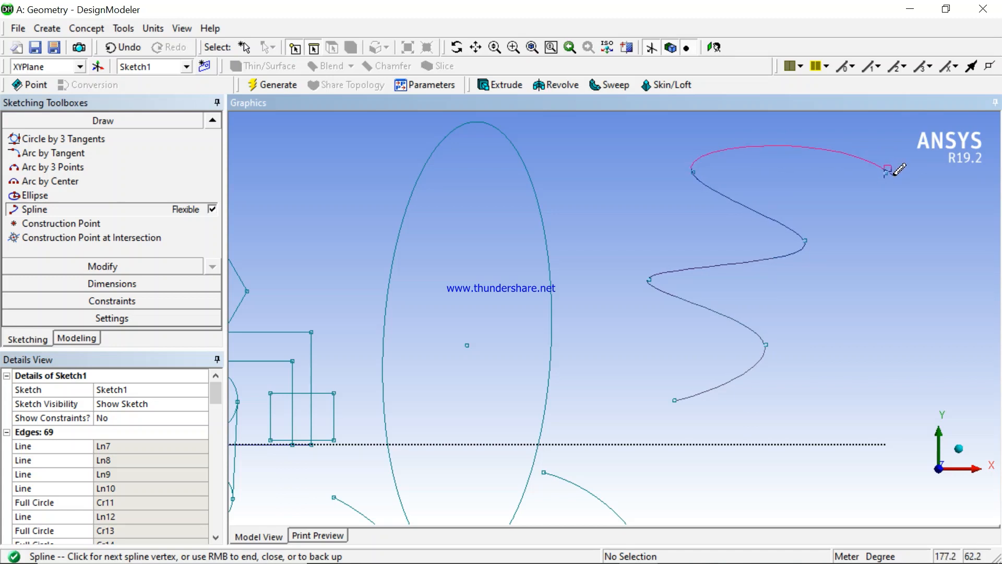
right_click(894, 175)
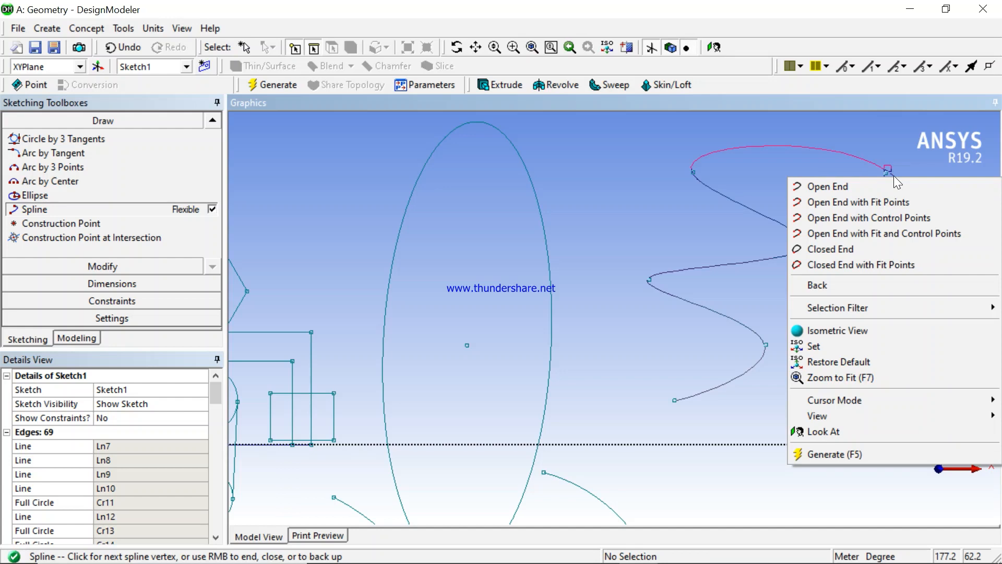
click(850, 185)
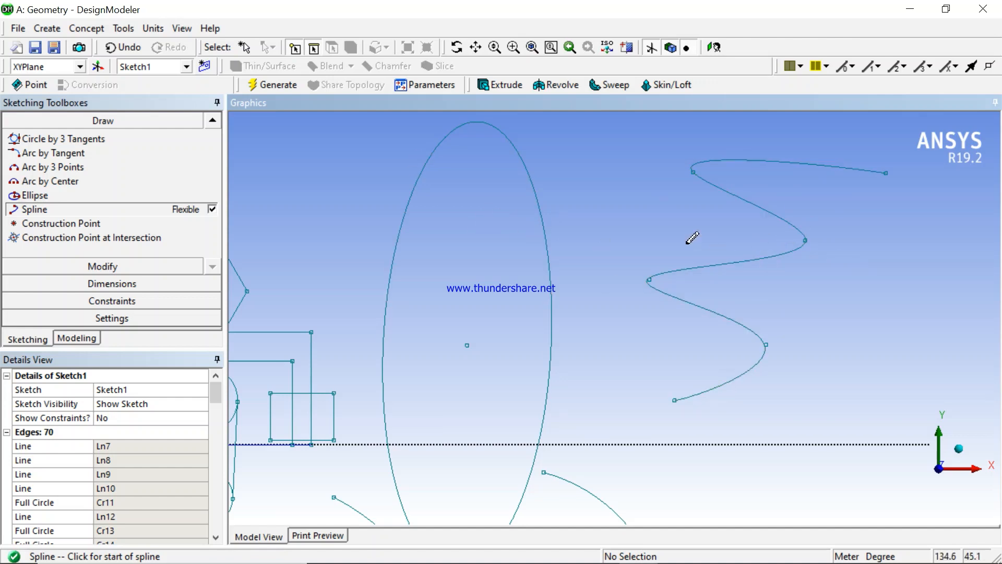
Place seven construction points in an S-shaped column between the ellipse and the spline, from about (106, 27) to about (115, 55) m
click(61, 223)
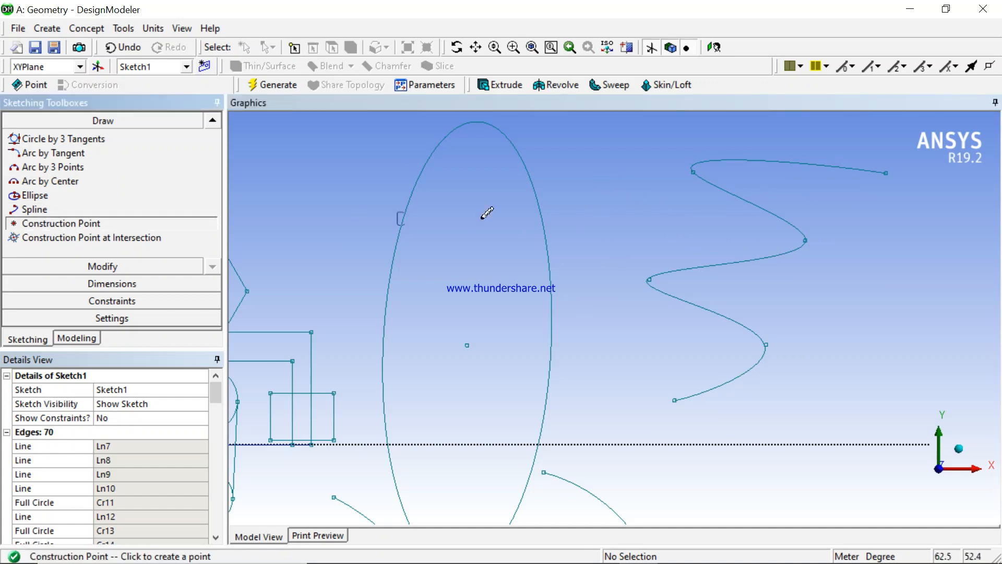
click(589, 326)
click(613, 312)
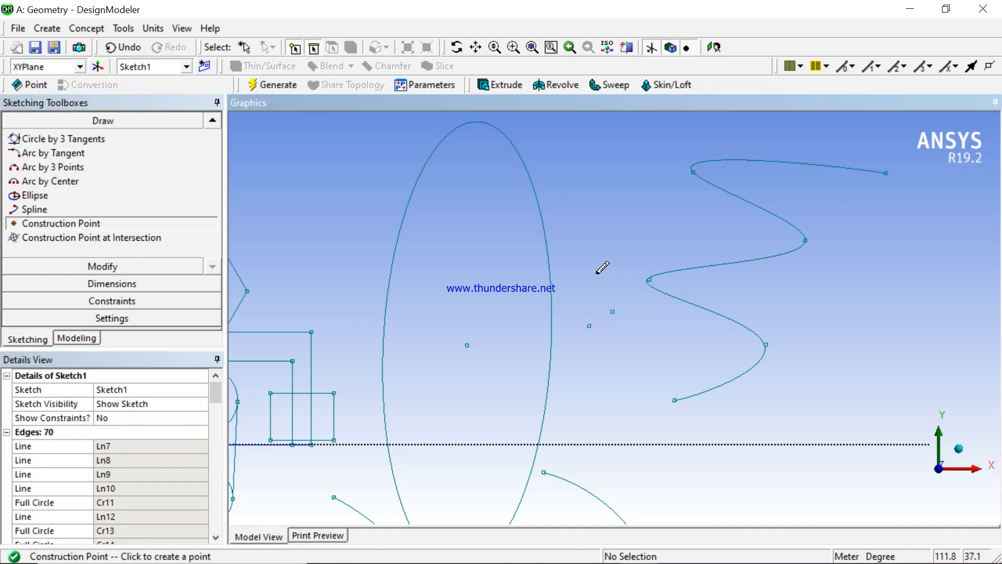
click(611, 285)
click(586, 264)
click(579, 246)
click(595, 219)
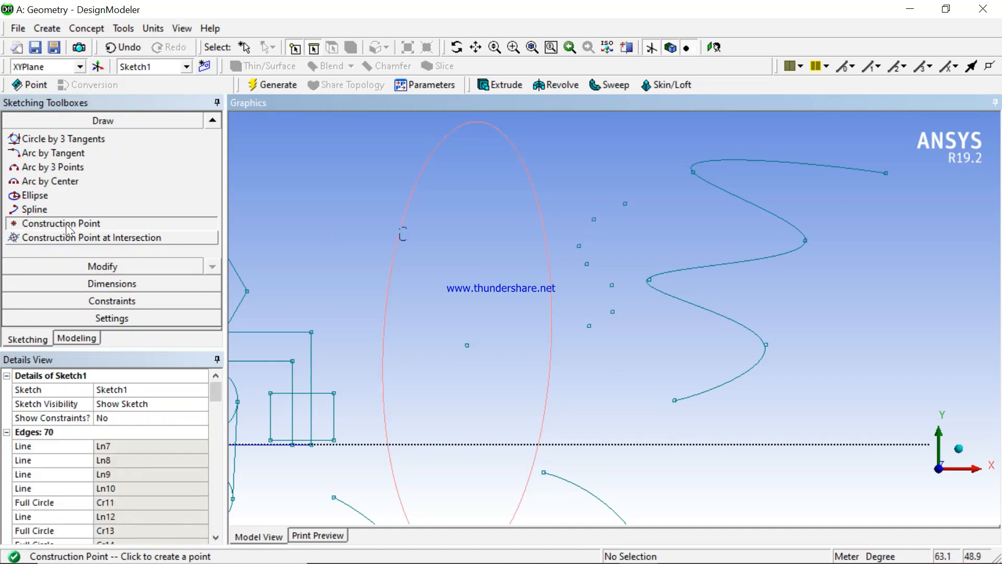
Draw a flexible Spline through the seven S-shaped construction points, from the lowest to the highest, and finish it with Open End
click(34, 208)
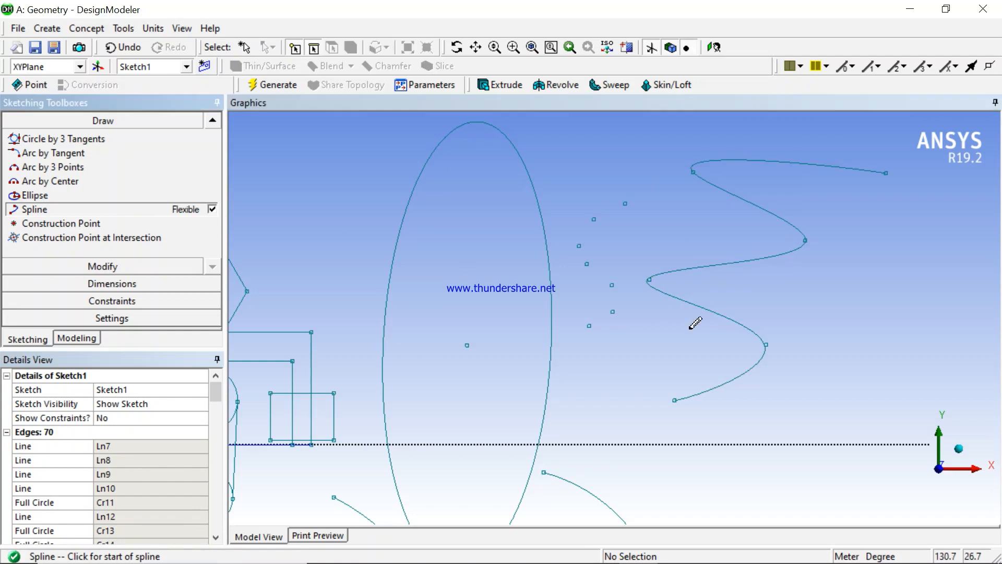
click(589, 326)
click(613, 311)
click(612, 285)
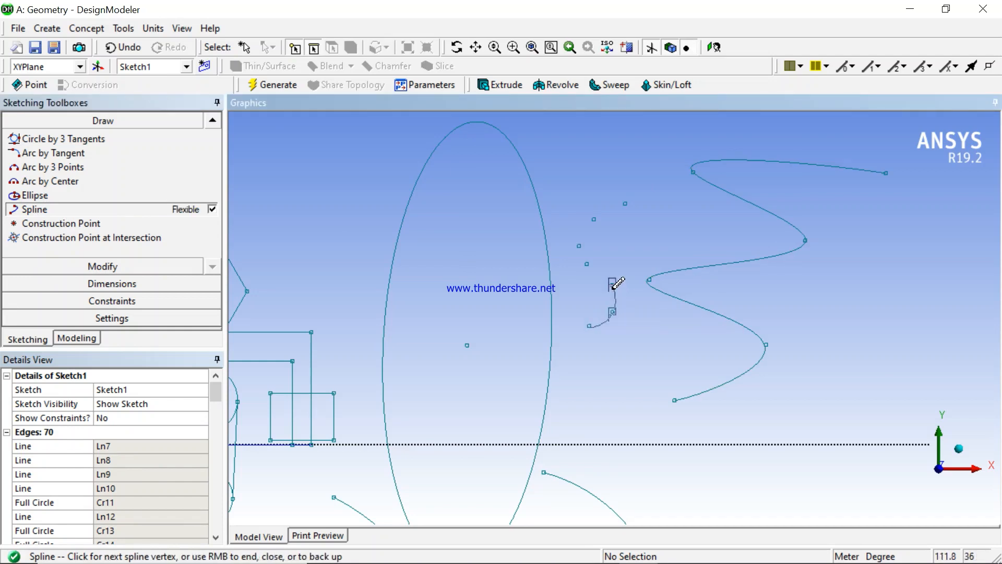
click(589, 264)
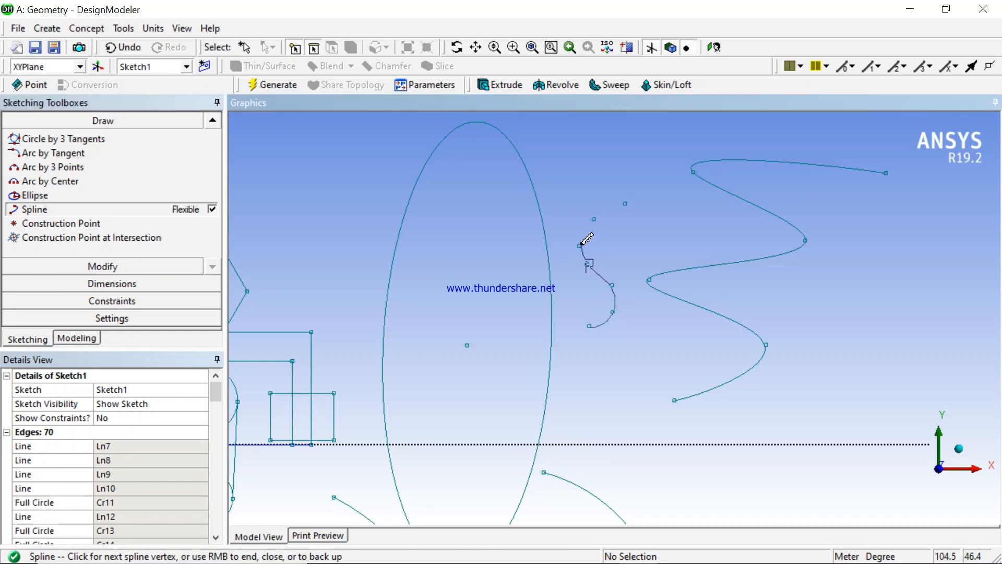
click(579, 246)
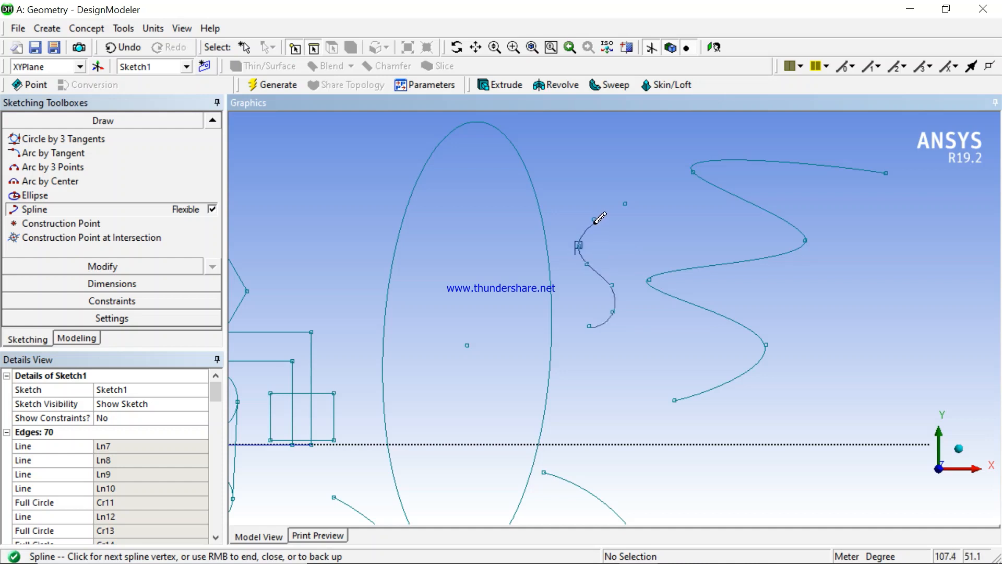
click(594, 220)
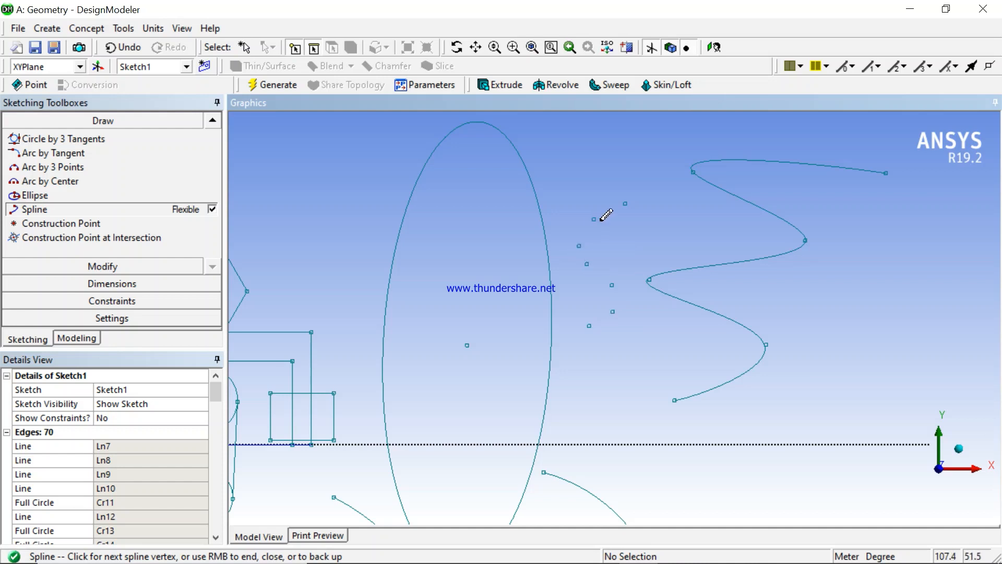
click(626, 203)
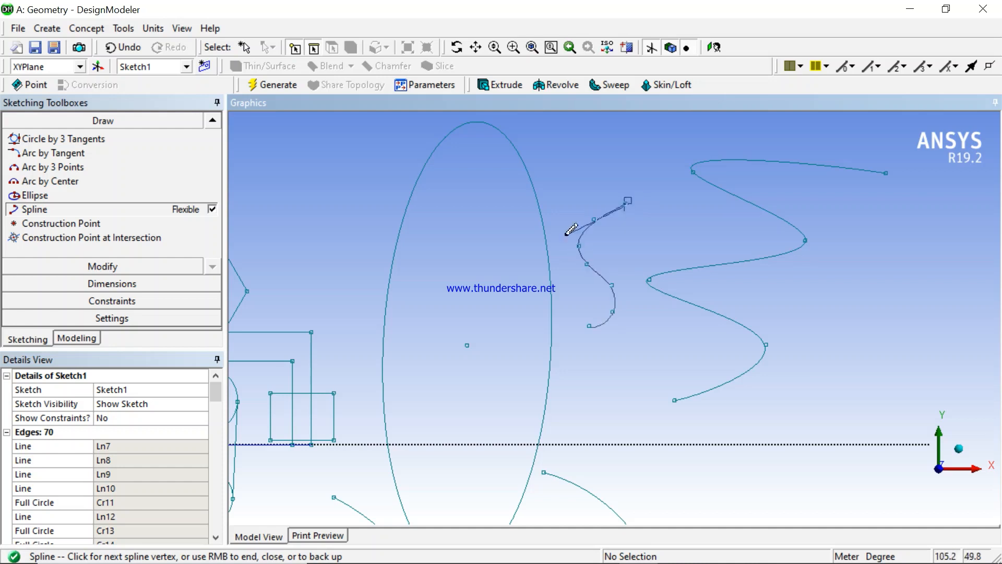
right_click(631, 205)
click(666, 217)
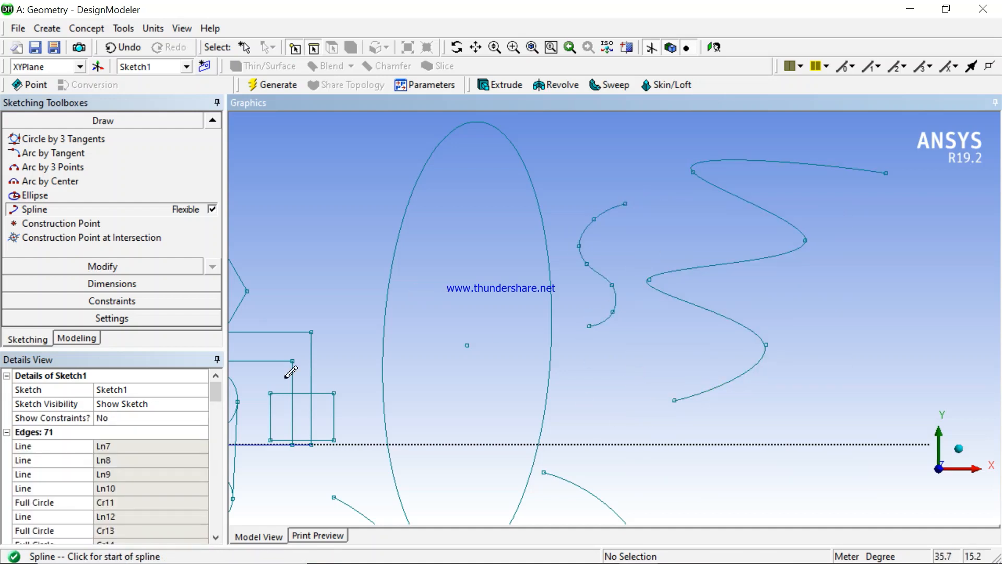
Create a Construction Point at Intersection where the outer vertical polyline segment crosses the upper edge of the small rectangle
click(84, 237)
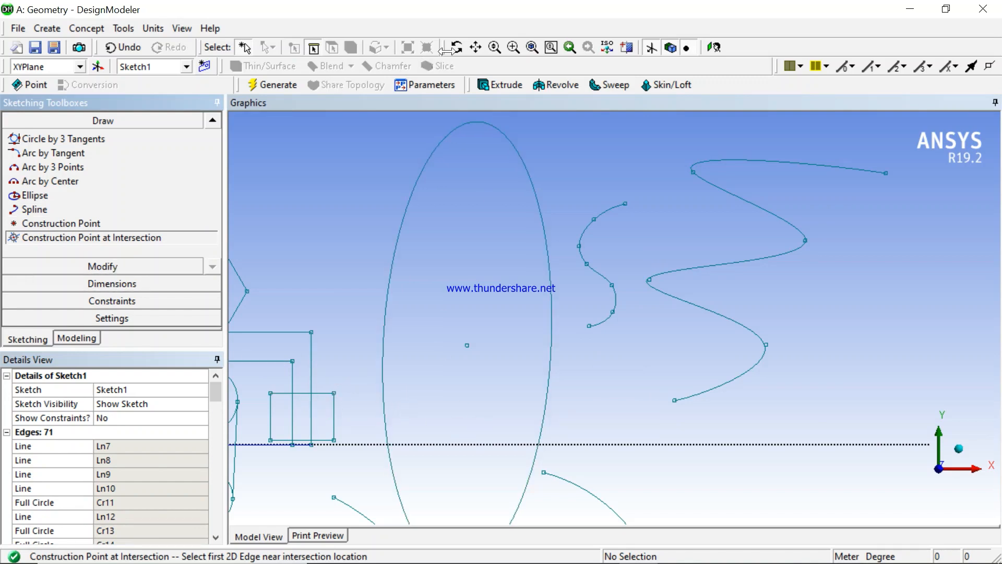
click(475, 47)
mouse_move(367, 333)
mouse_down()
mouse_move(479, 363)
mouse_move(559, 309)
mouse_up()
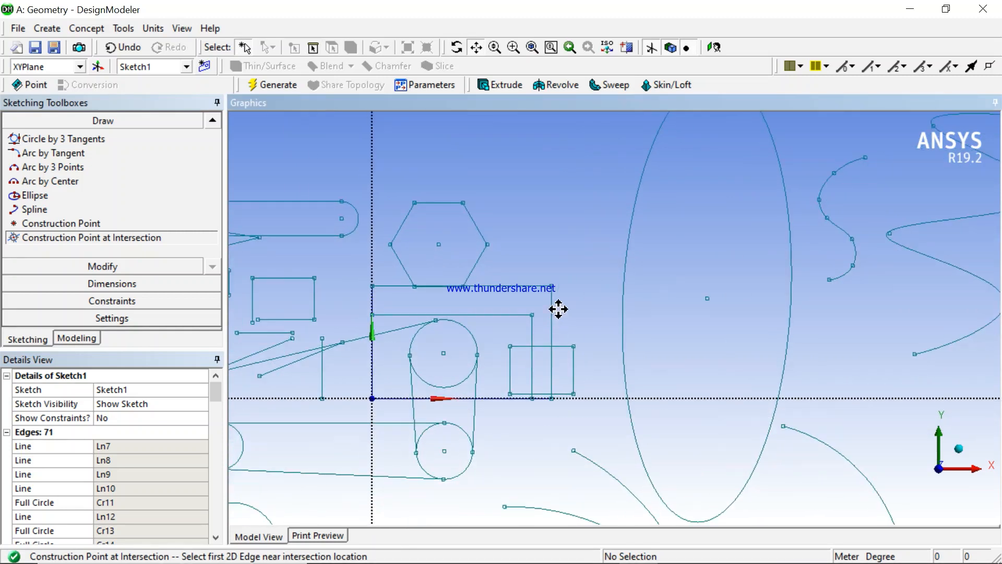
scroll(556, 330, up, 1)
drag(511, 396, 508, 325)
scroll(509, 315, up, 1)
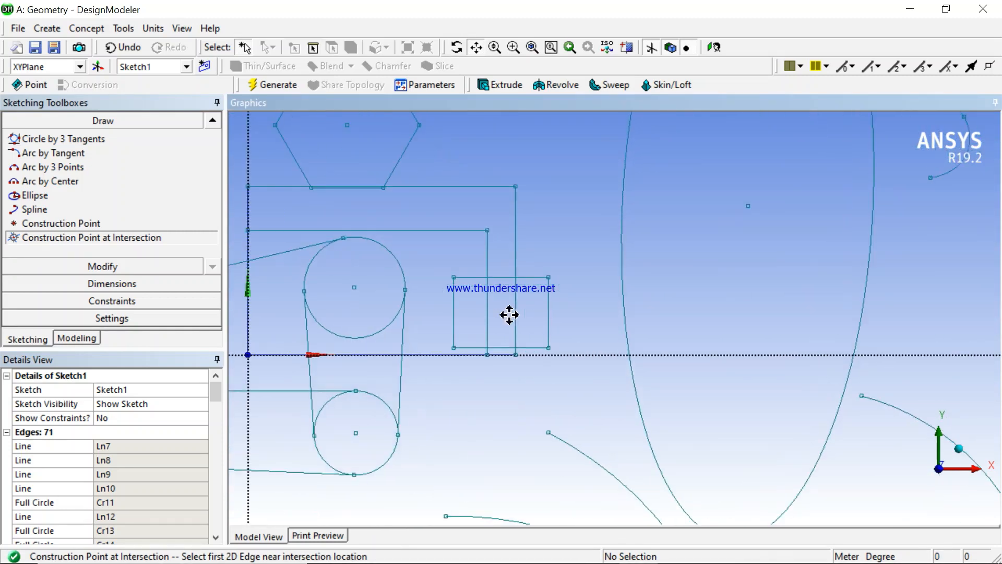
click(475, 48)
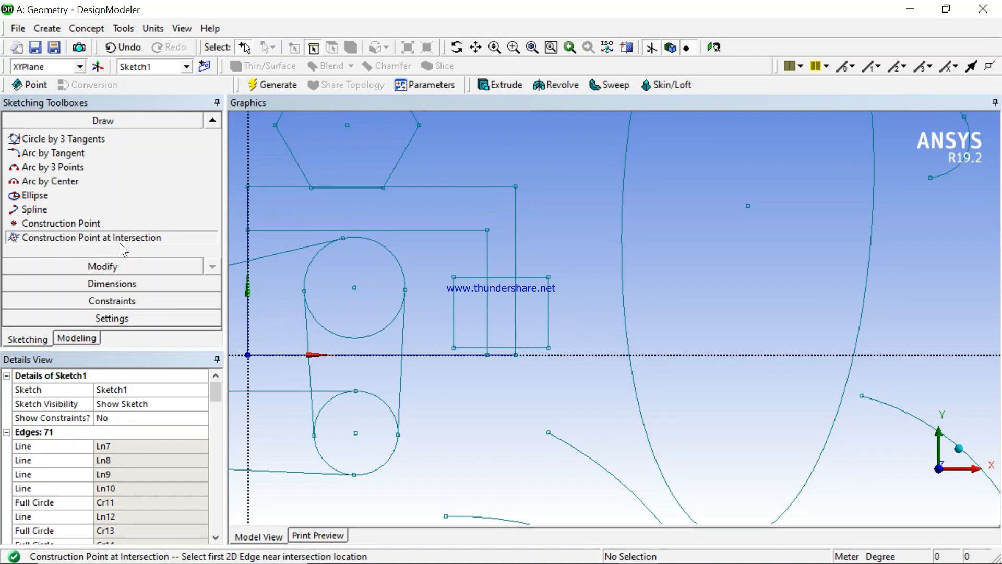
click(517, 278)
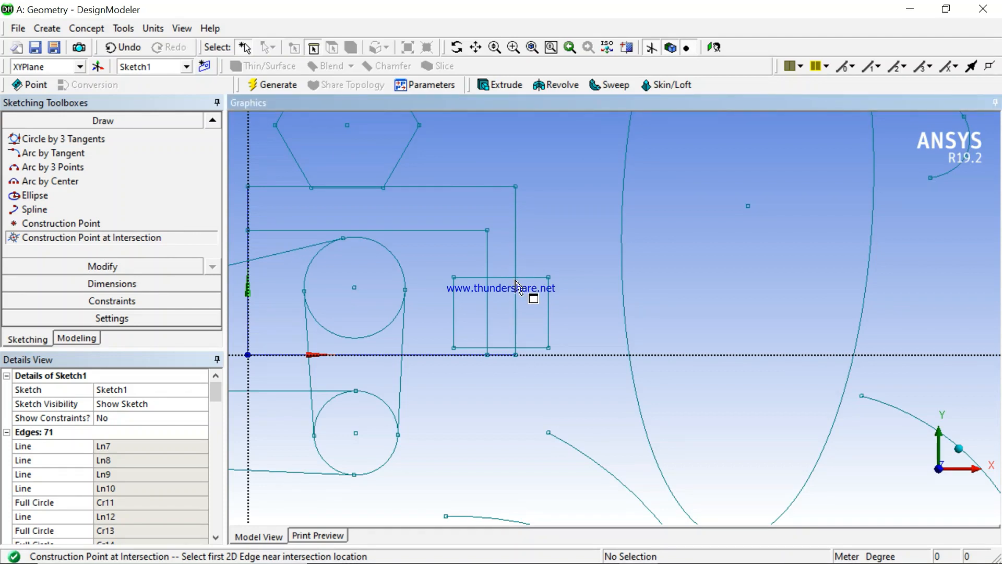
click(516, 282)
click(507, 279)
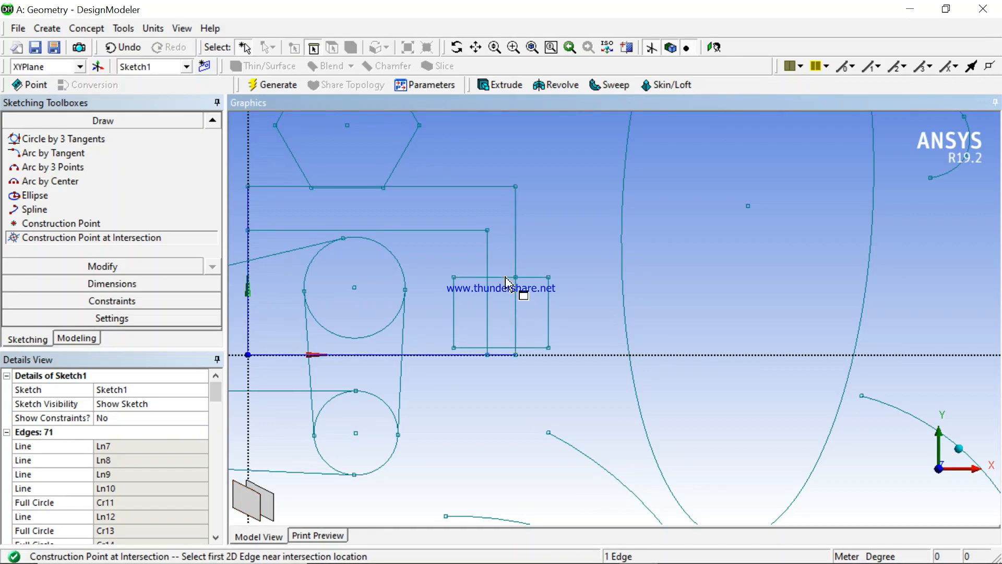
scroll(543, 310, up, 4)
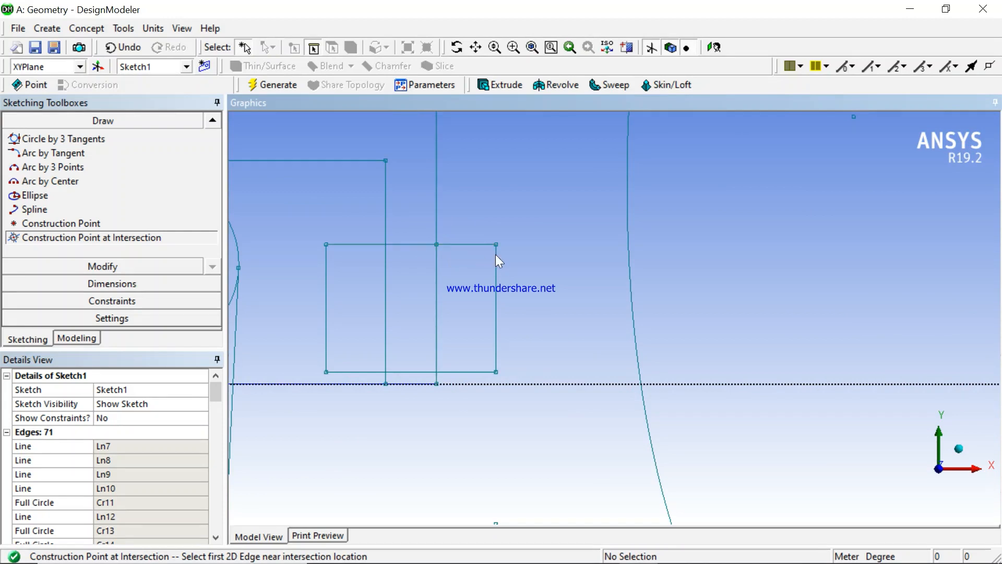
scroll(549, 246, down, 4)
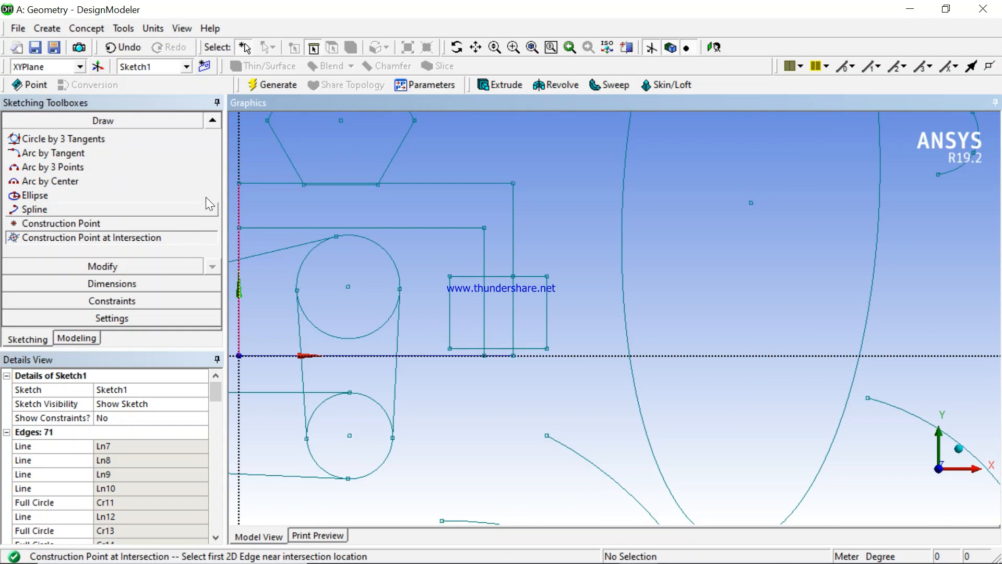
Draw a Circle overlapping the ellipse, centred at about (70, 16) m with a radius of about 17 m
click(213, 121)
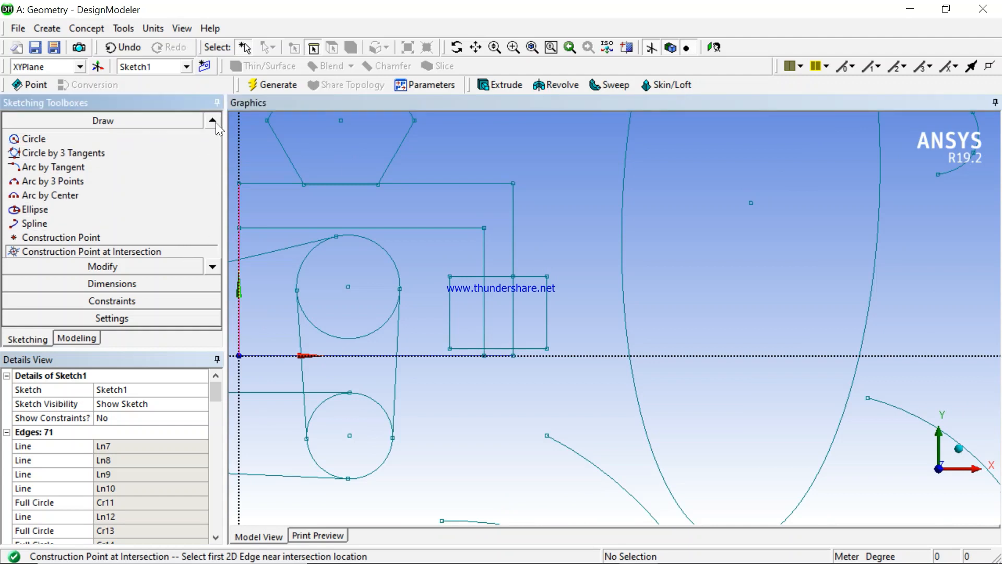
click(34, 138)
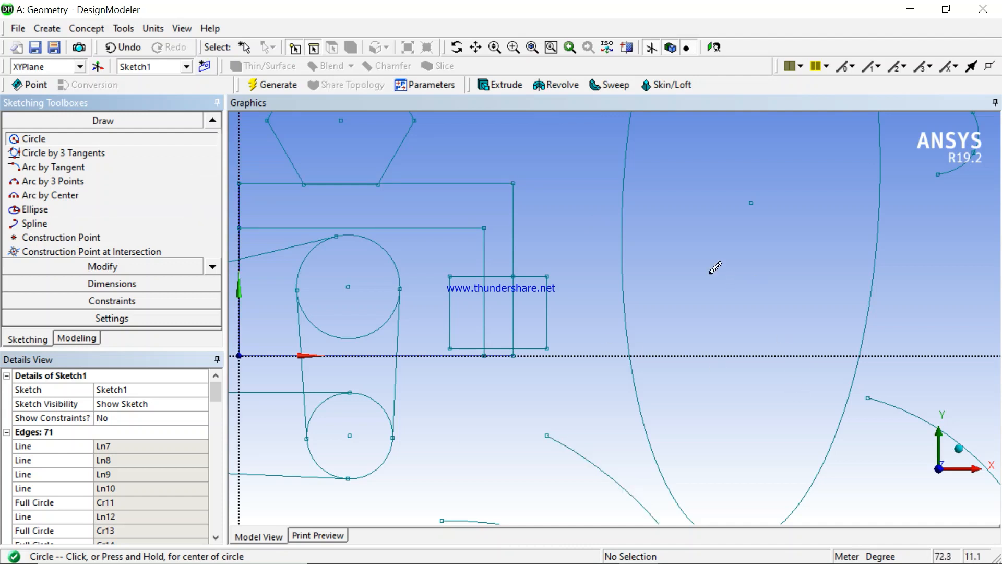
click(693, 251)
click(585, 239)
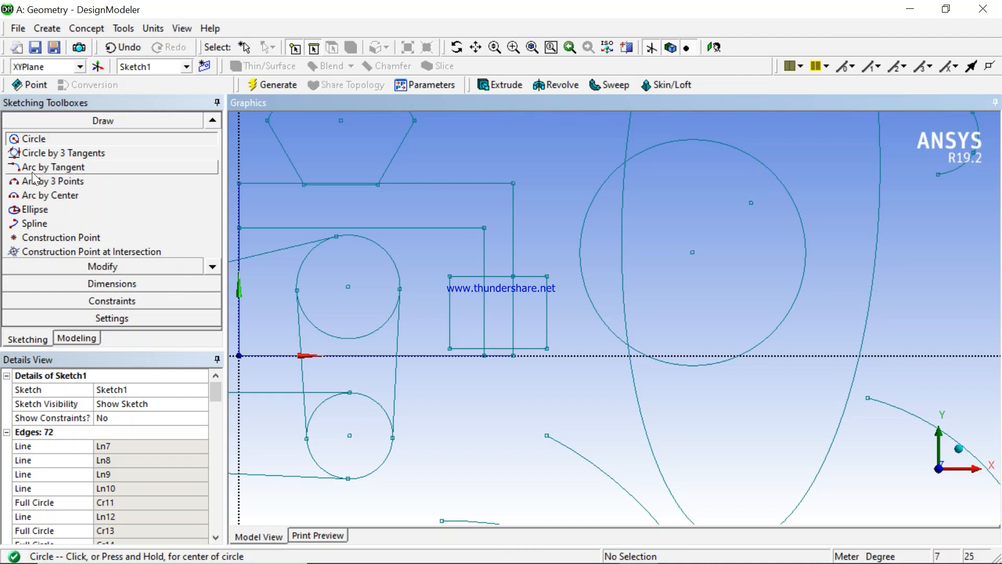
Create a Construction Point at Intersection at the upper-left crossing of the new circle and the ellipse
click(214, 271)
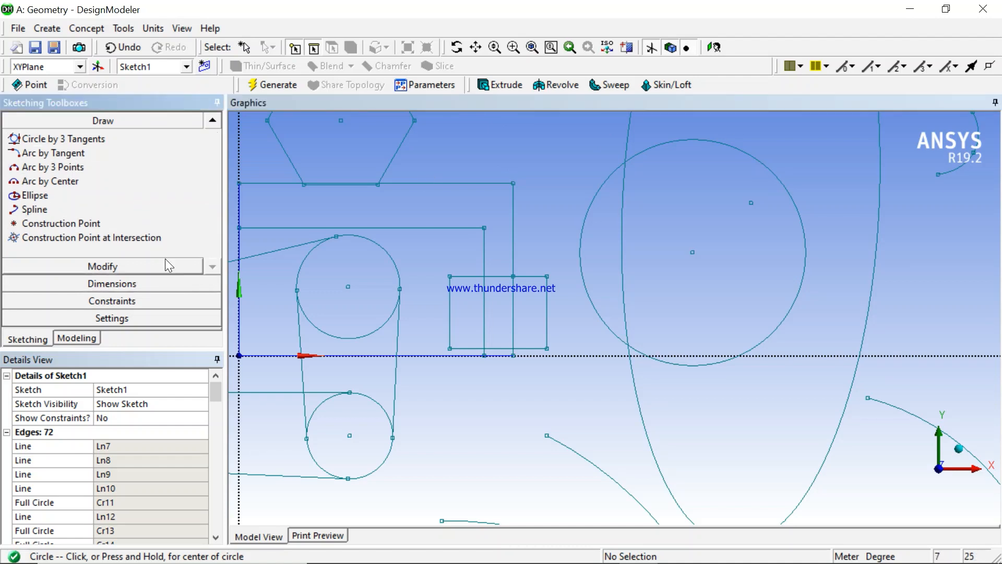
click(97, 238)
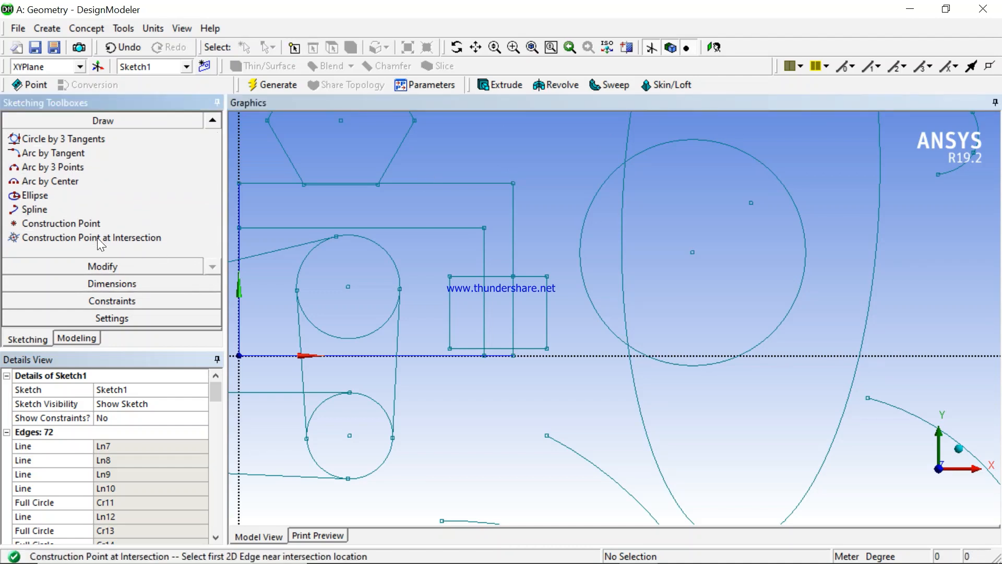
click(627, 173)
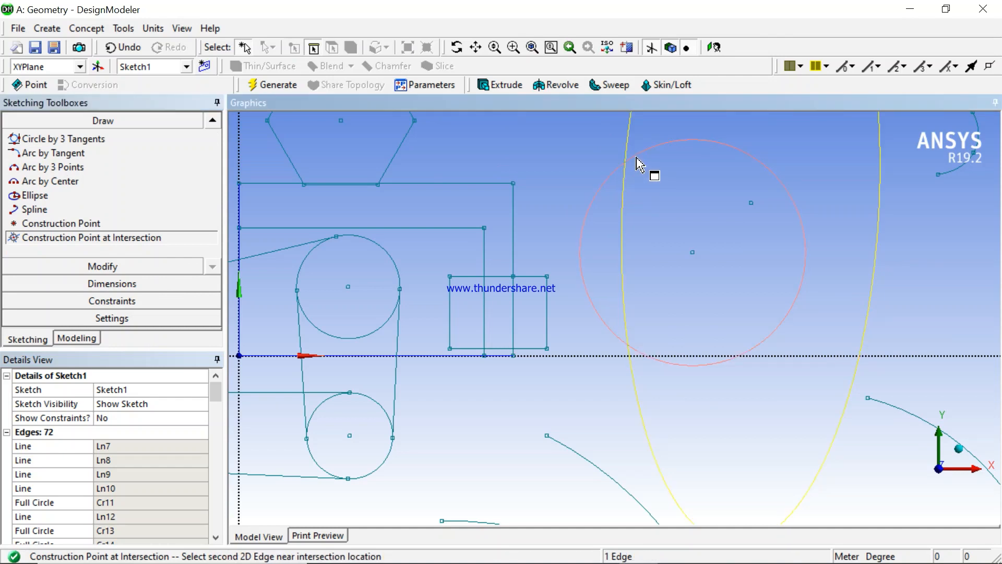
click(639, 165)
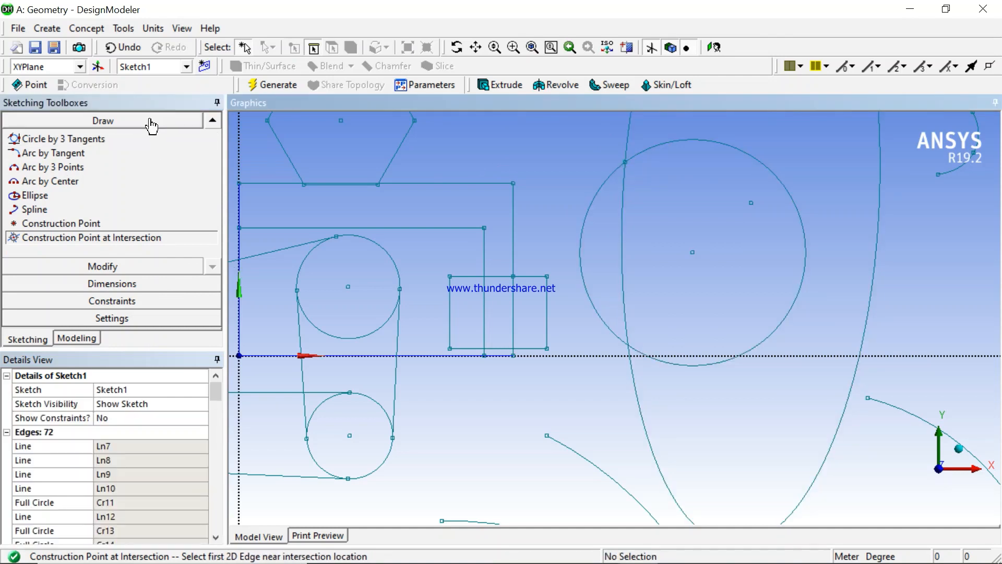
Look back through the Draw tools to the start of the list
click(214, 121)
click(214, 121)
click(214, 121)
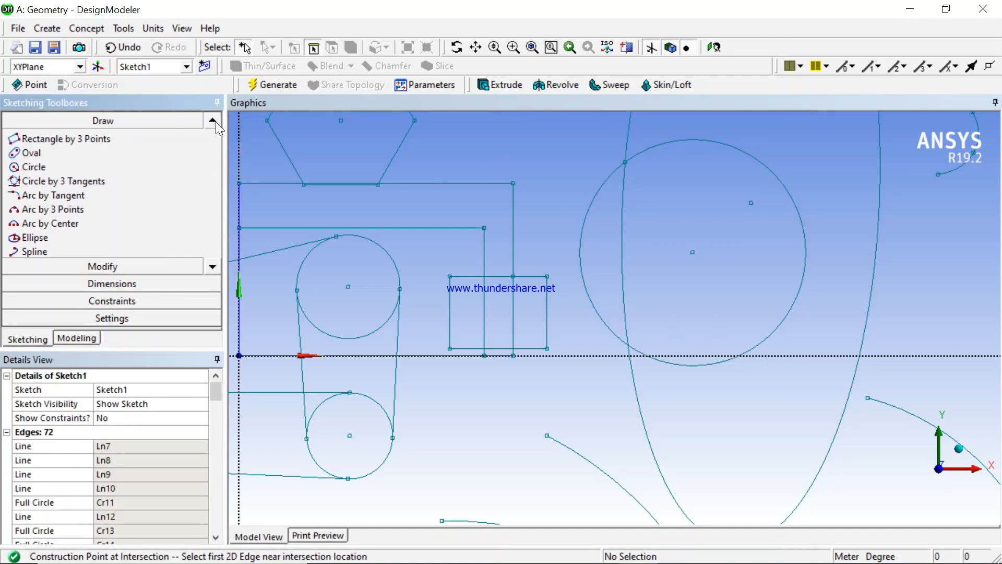
click(213, 121)
click(214, 121)
click(213, 121)
click(213, 121)
click(214, 121)
click(214, 121)
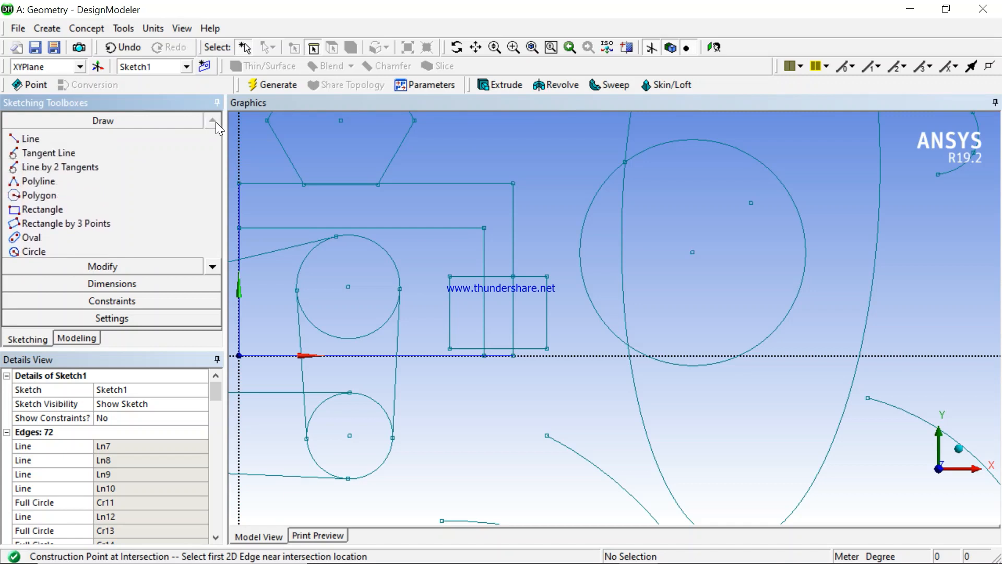
Draw two Lines: from the upper-left circle-ellipse construction point to about (45, 32) m, and from near their lower-left crossing, about (59, 1) m, down and left
click(66, 137)
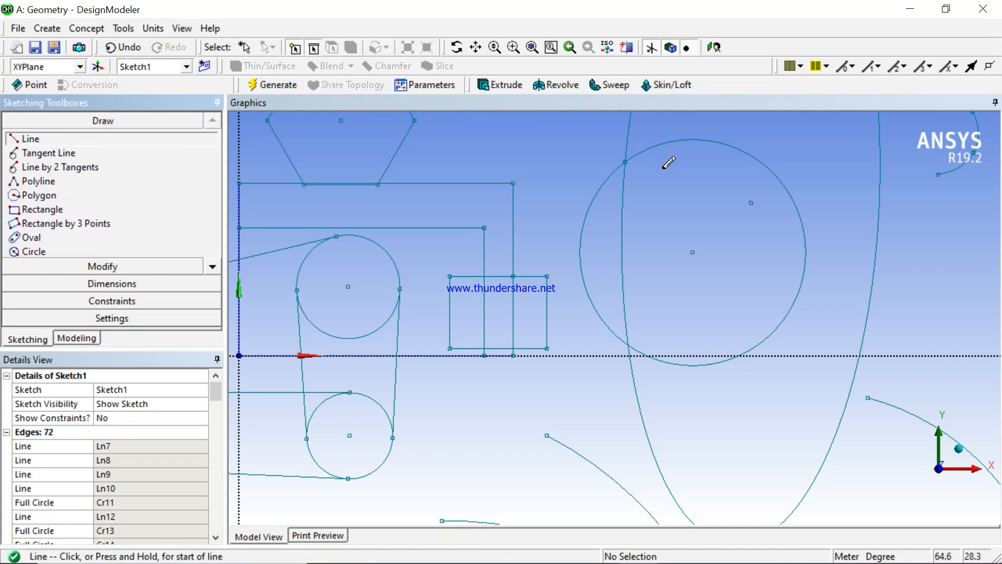
click(626, 159)
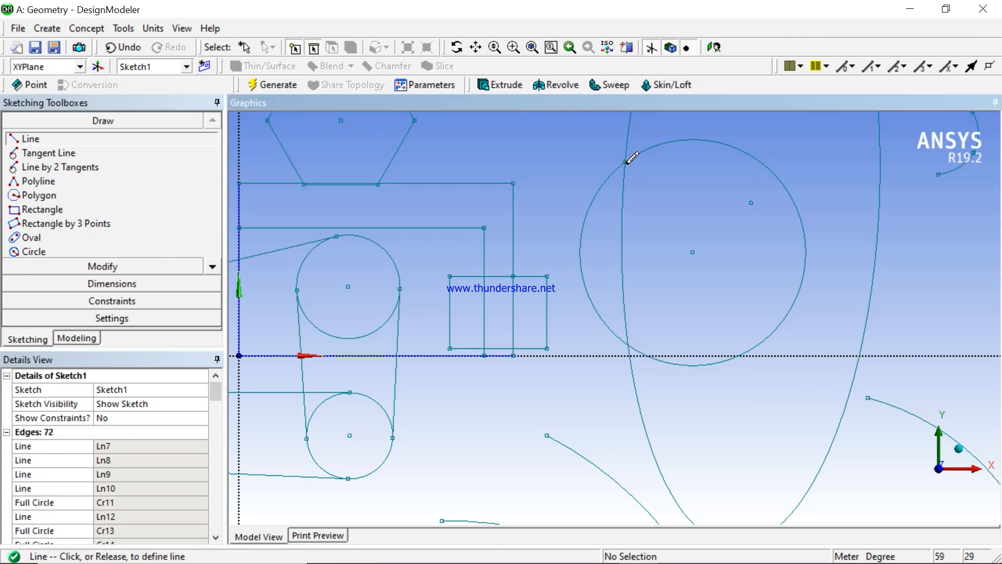
click(537, 147)
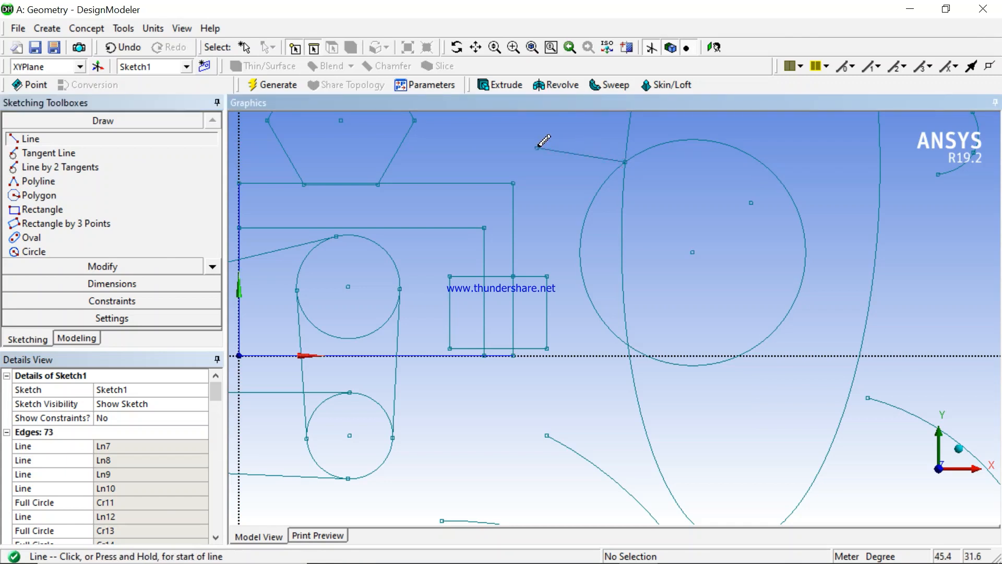
click(628, 347)
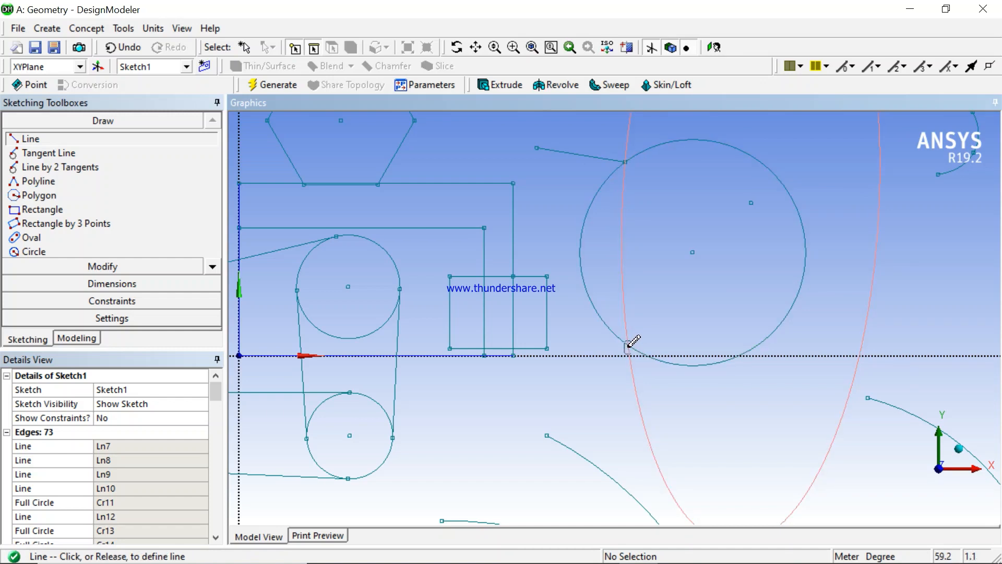
click(567, 403)
Examine up close whether the second line's start point coincides with the lower-left crossing of the circle and the ellipse
scroll(638, 339, up, 3)
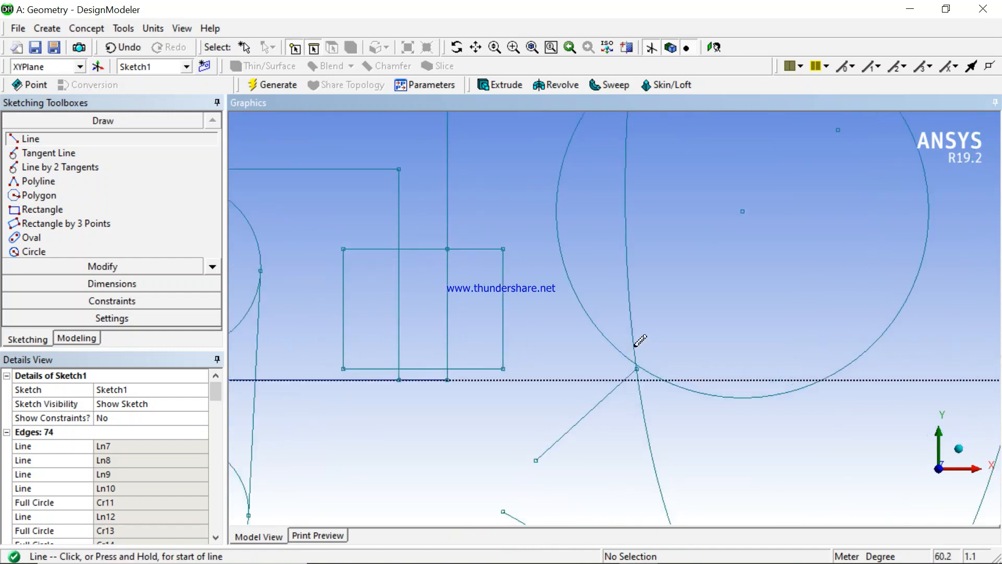
scroll(653, 377, up, 5)
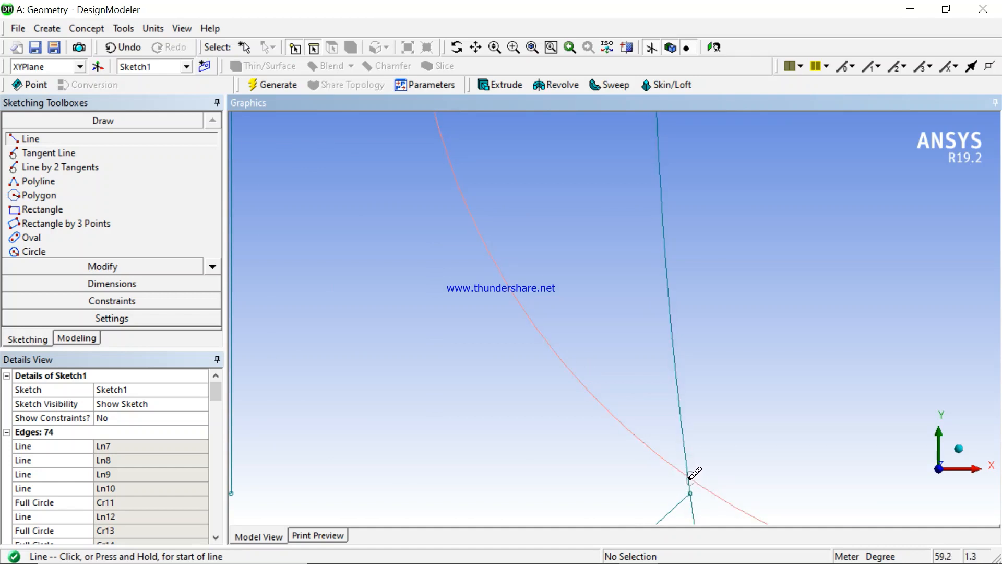
scroll(662, 409, down, 3)
scroll(661, 417, up, 2)
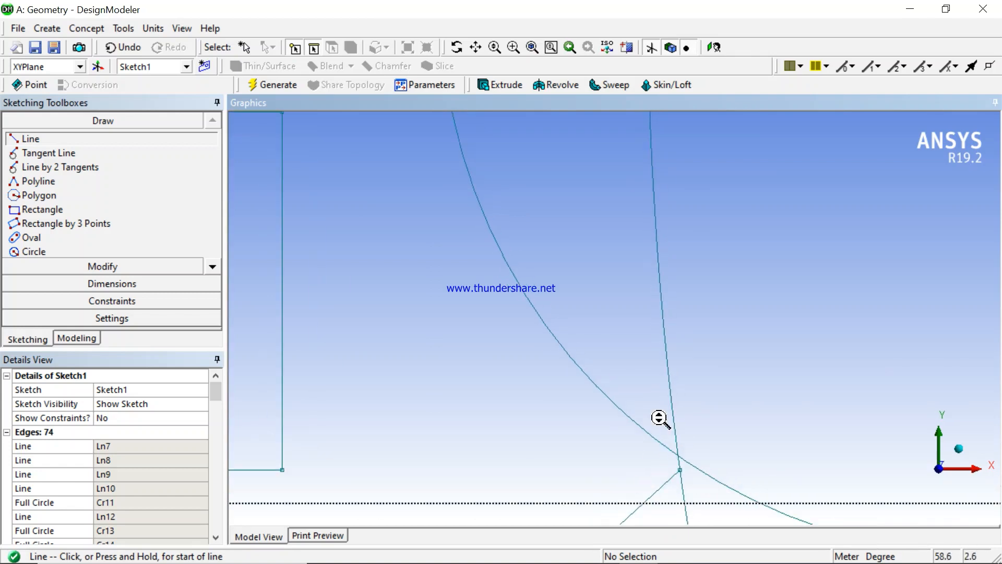
scroll(662, 413, down, 2)
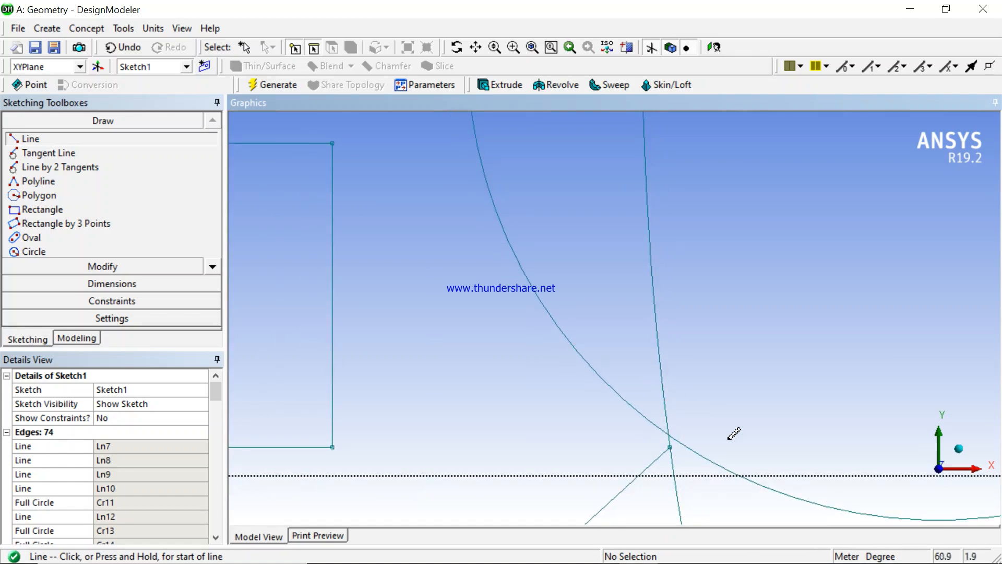
scroll(658, 381, down, 2)
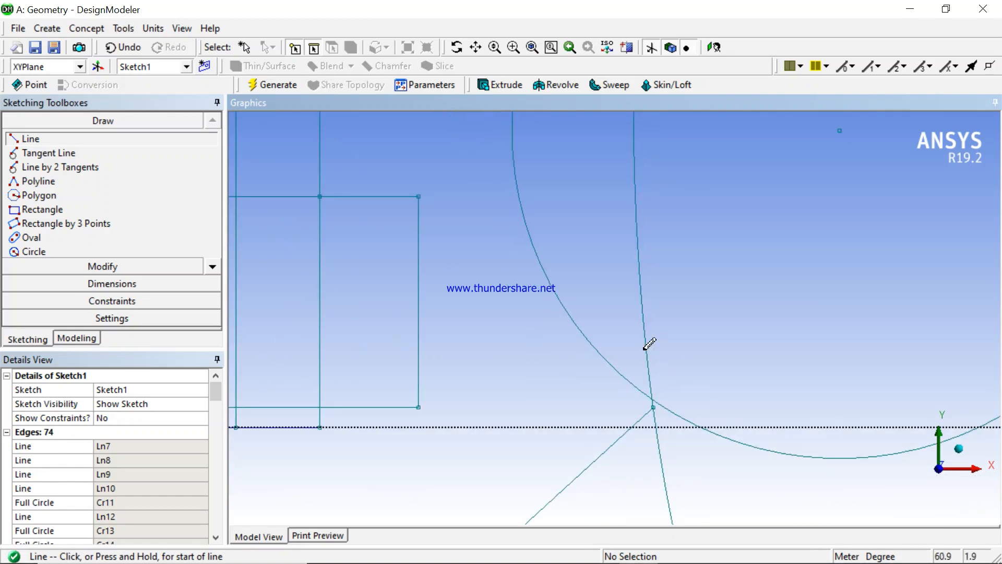
scroll(639, 316, down, 2)
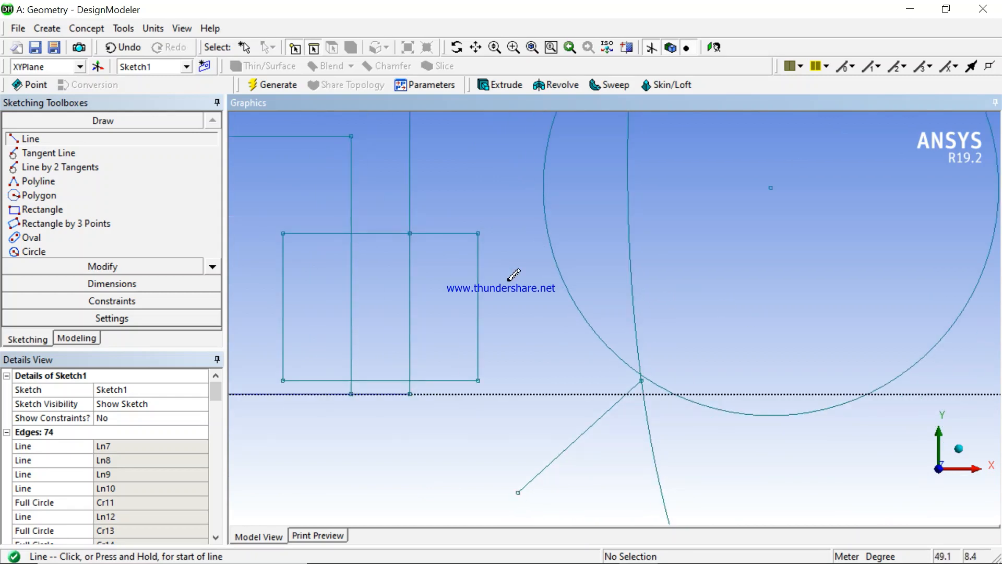
scroll(535, 252, down, 6)
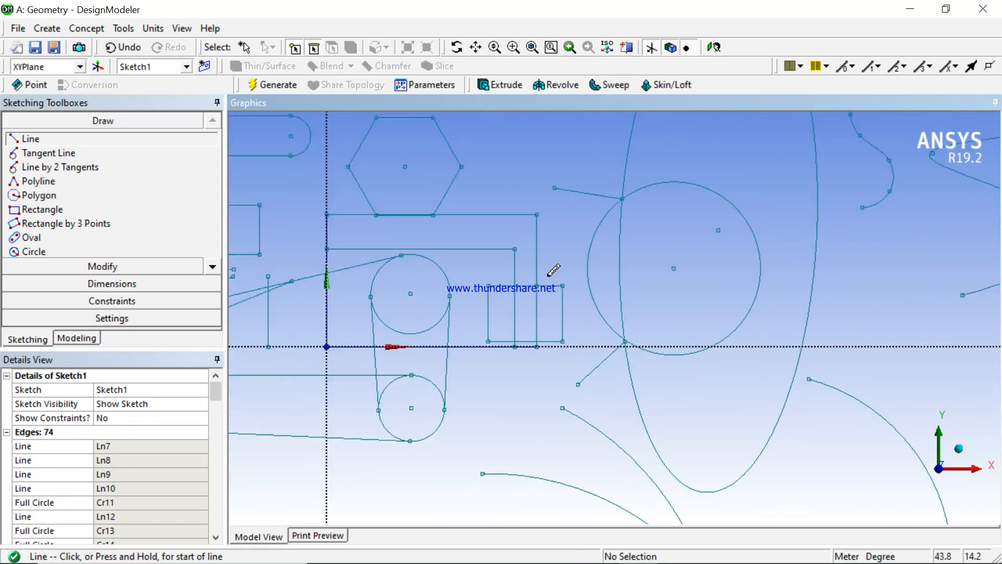